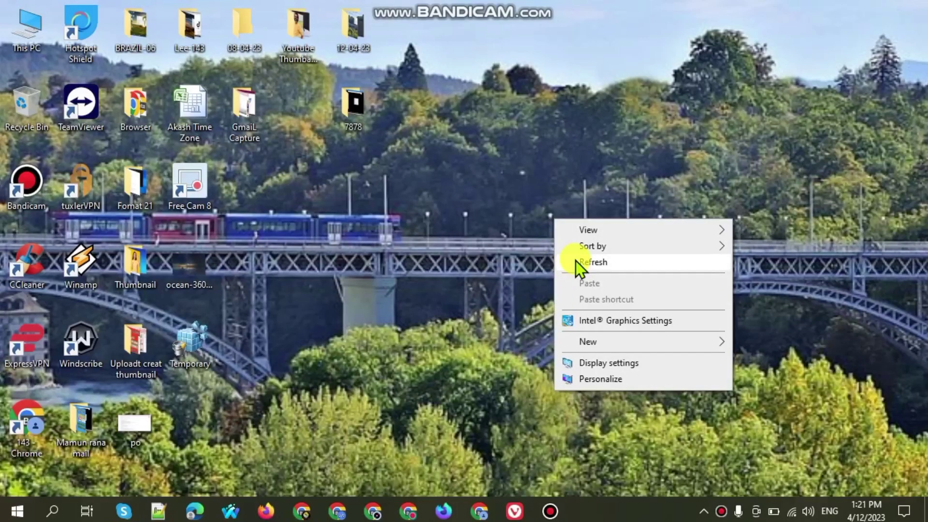
Refresh the desktop, and open Firefox without making it the default browser
left_click(575, 261)
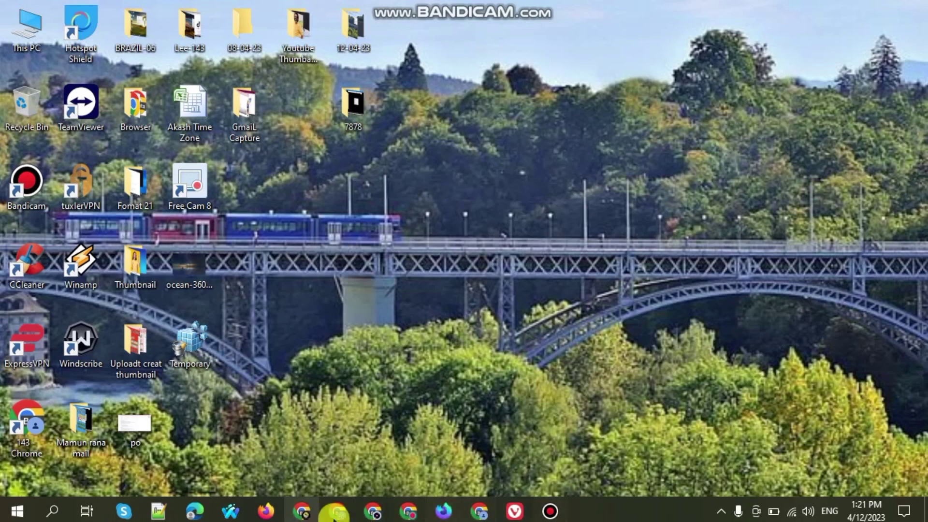
left_click(265, 512)
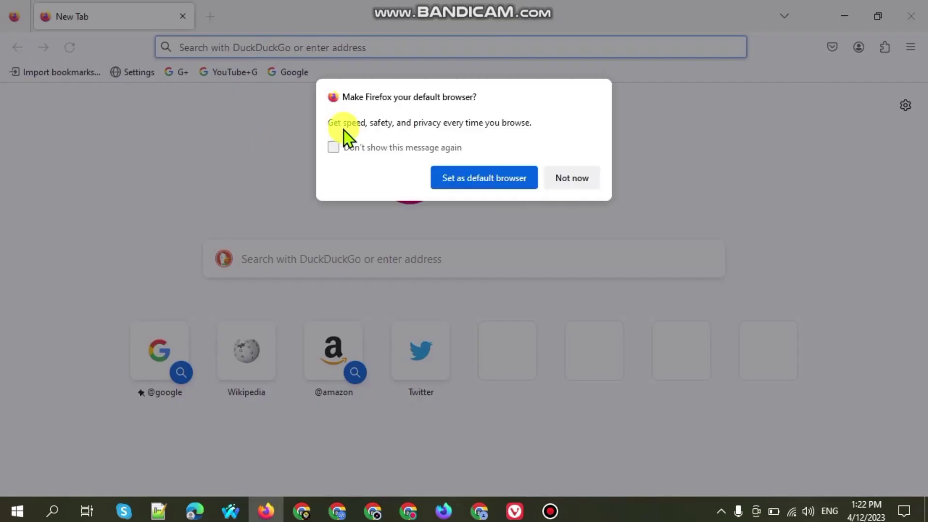
left_click(563, 176)
Open the Search section of the Firefox settings from the new tab page's customization options
left_click(906, 105)
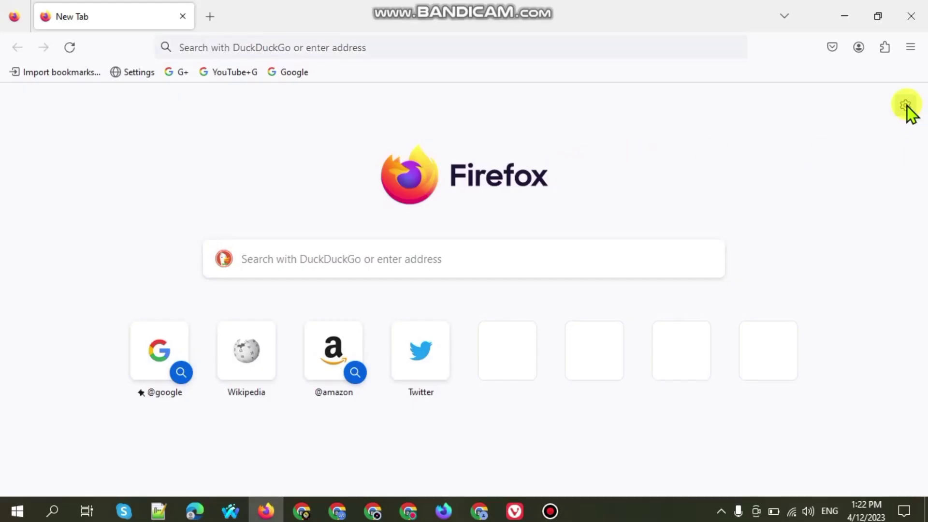
left_click(710, 353)
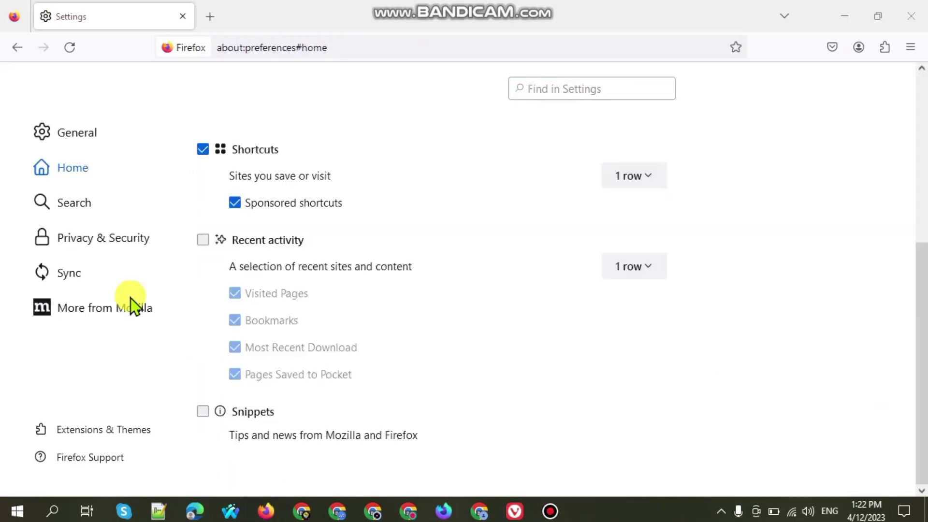
left_click(70, 207)
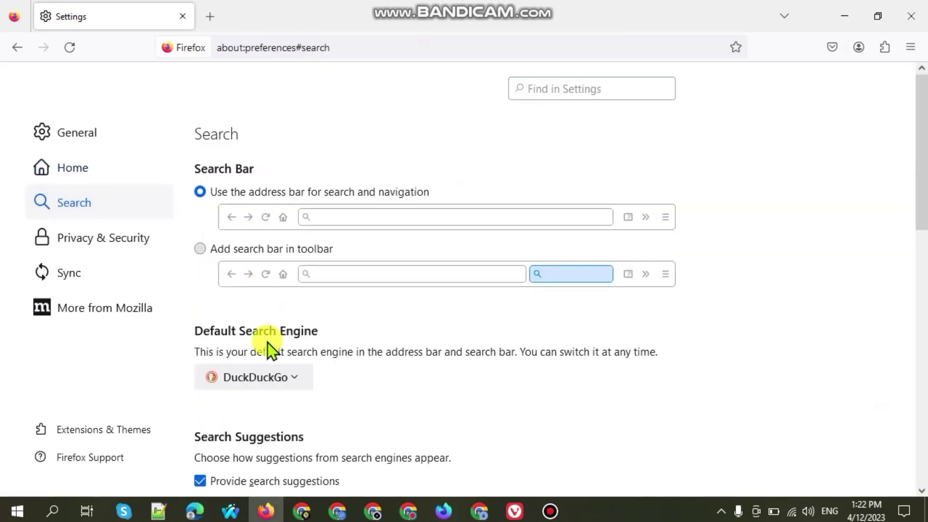
Try Google and Amazon.com in turn as the default search engine
left_click(296, 380)
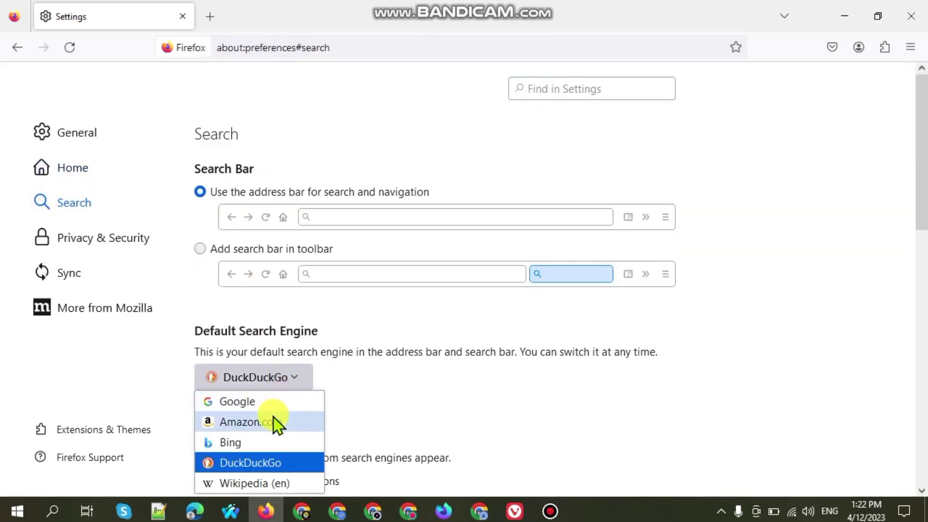
left_click(265, 404)
left_click(267, 381)
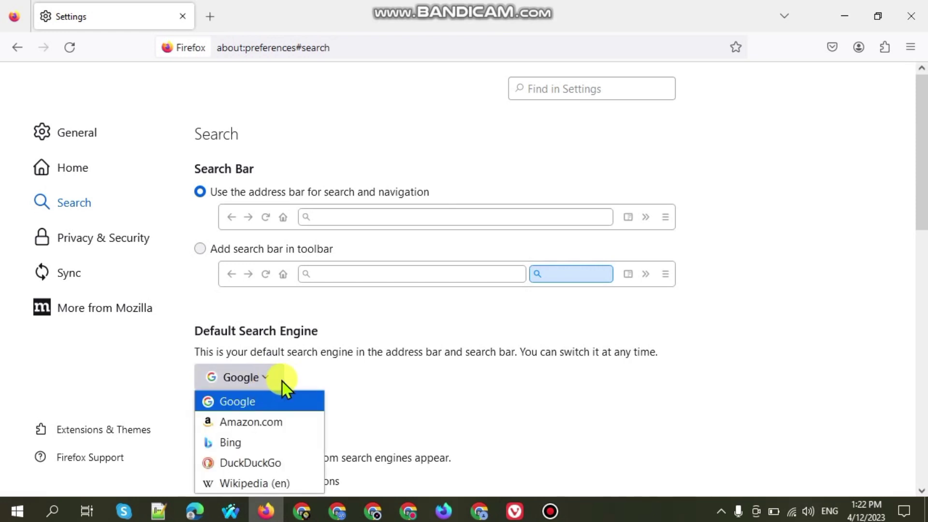
left_click(258, 423)
Set the default search engine to Wikipedia (en) and replace the Settings tab with a new tab
left_click(300, 382)
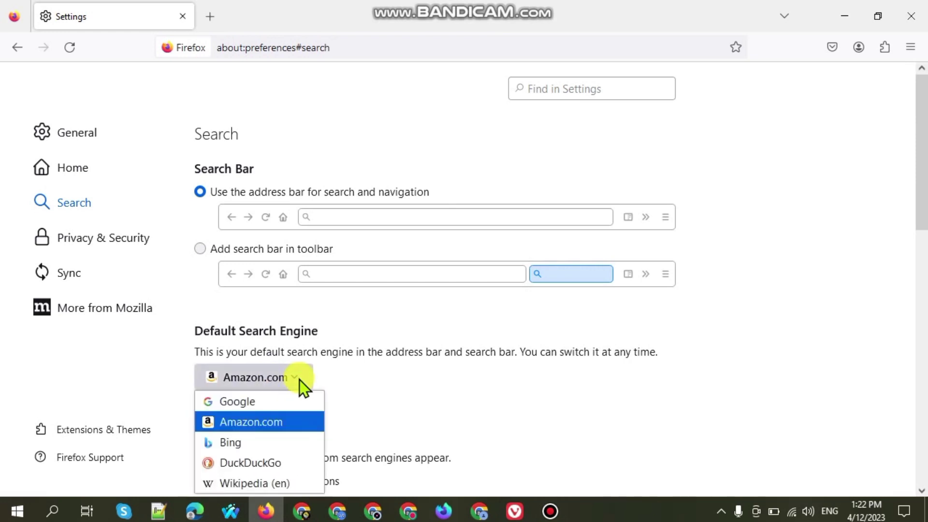
left_click(257, 484)
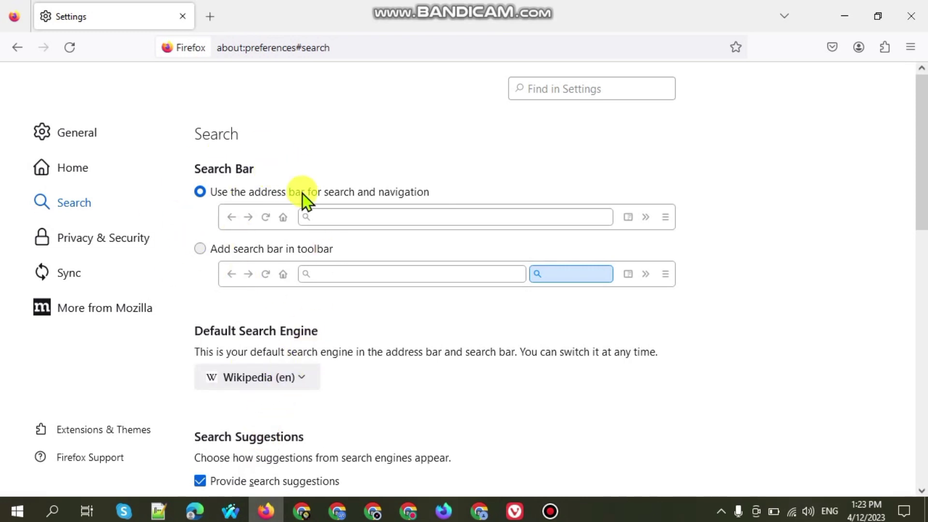
left_click(213, 24)
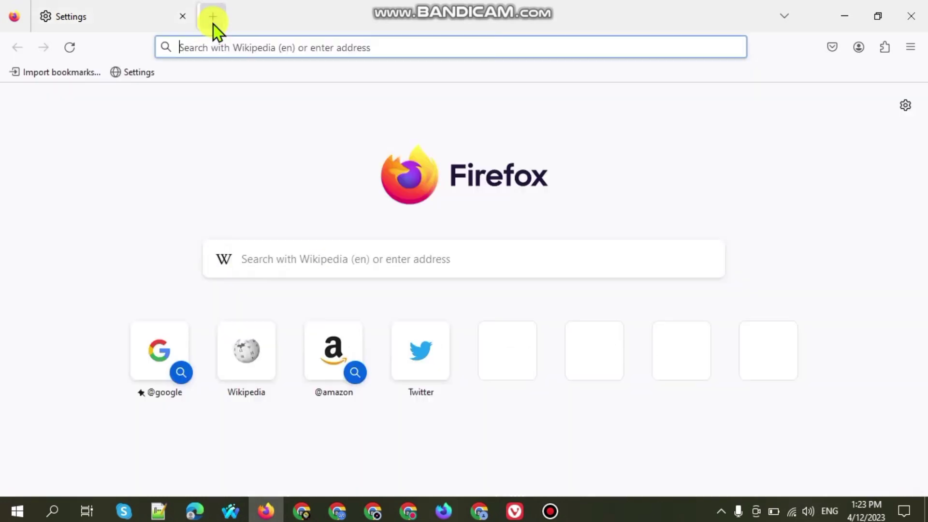
left_click(183, 16)
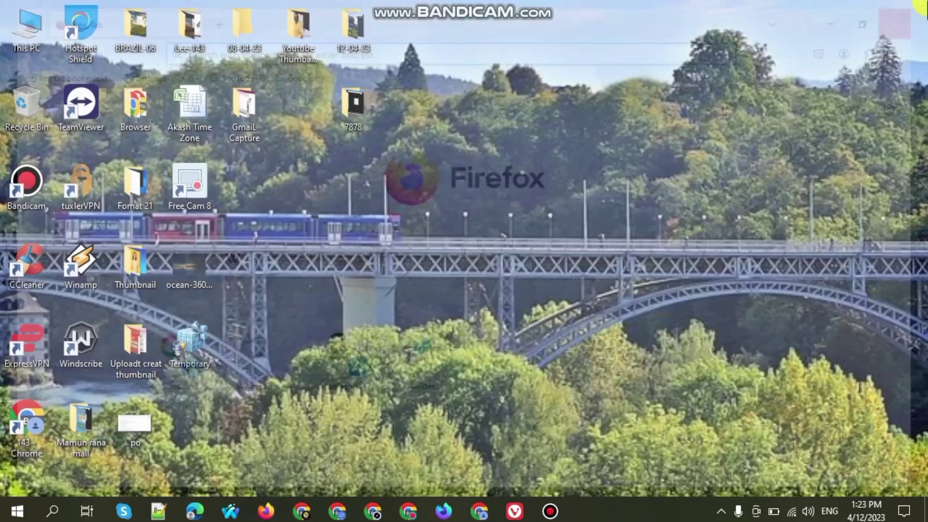
Open the Windows display settings and adjust the built-in display's brightness to about a third
right_click(522, 133)
left_click(569, 282)
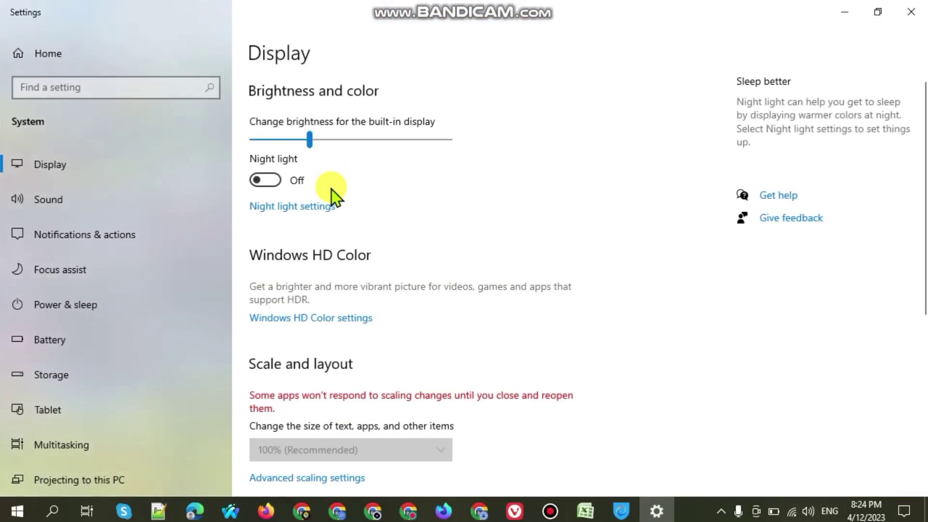
left_click_drag(295, 139, 323, 148)
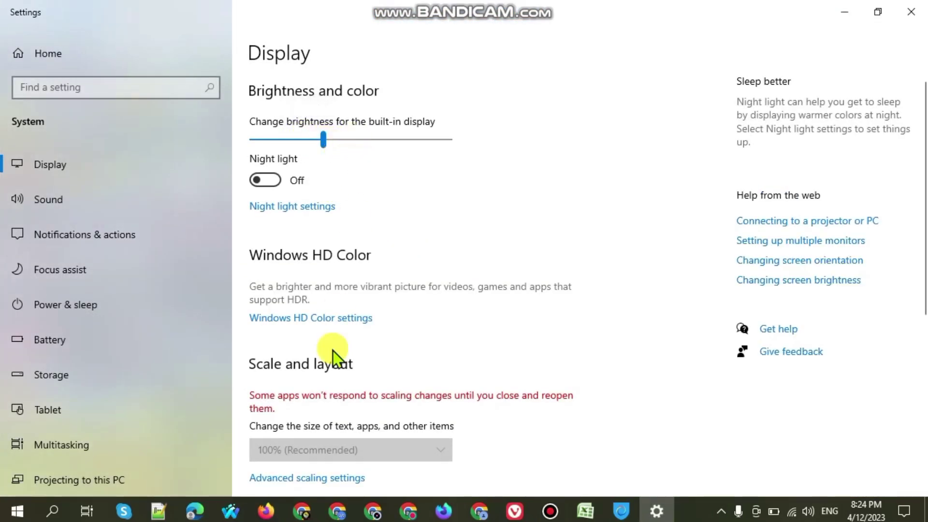
scroll(337, 444, "down", 3)
scroll(339, 160, "up", 3)
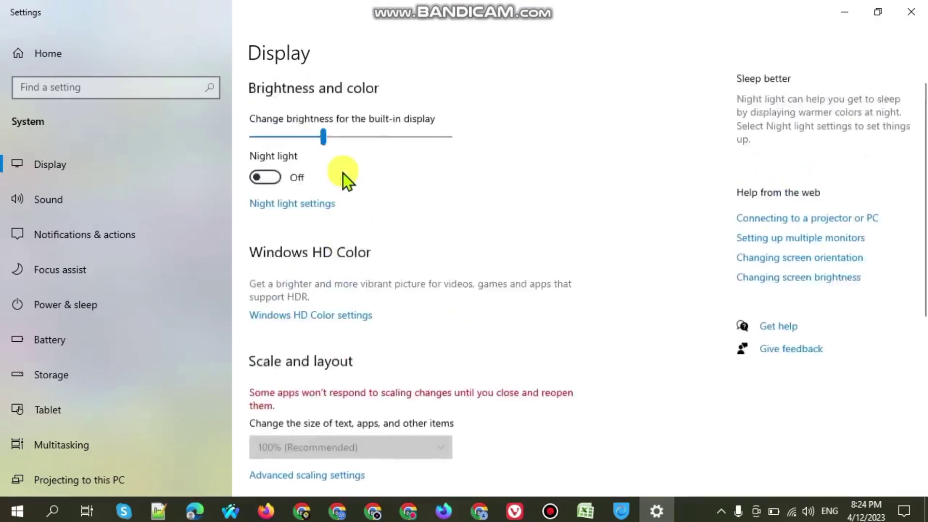
left_click(317, 141)
Select 1280 × 720 as the display resolution
scroll(367, 292, "down", 2)
scroll(346, 392, "down", 2)
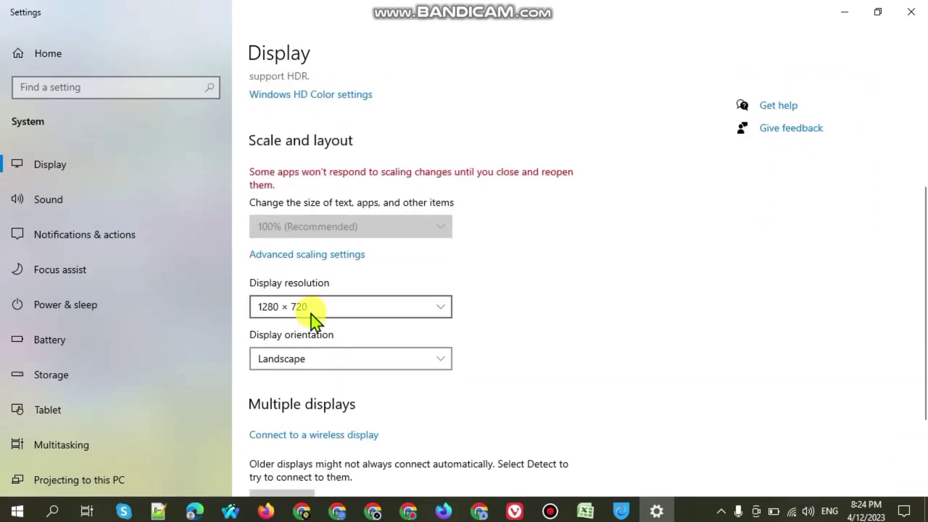
left_click(312, 313)
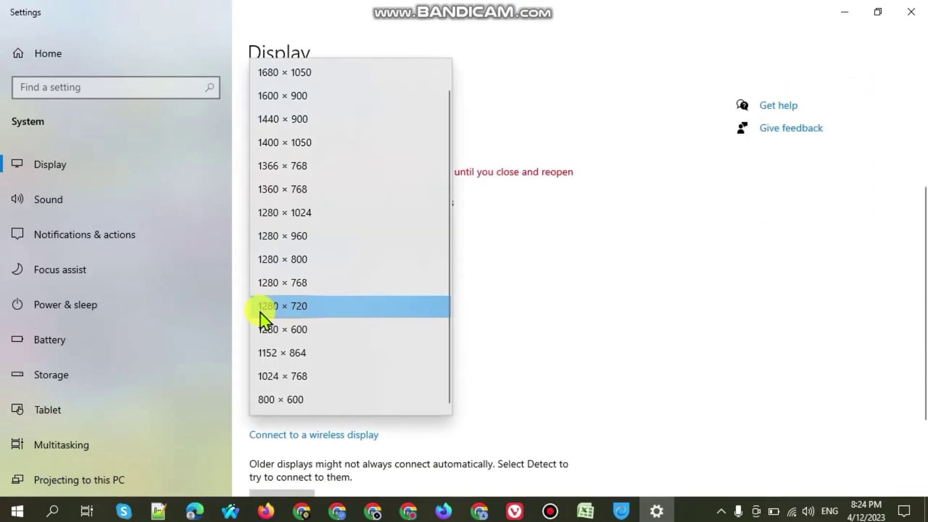
left_click(416, 306)
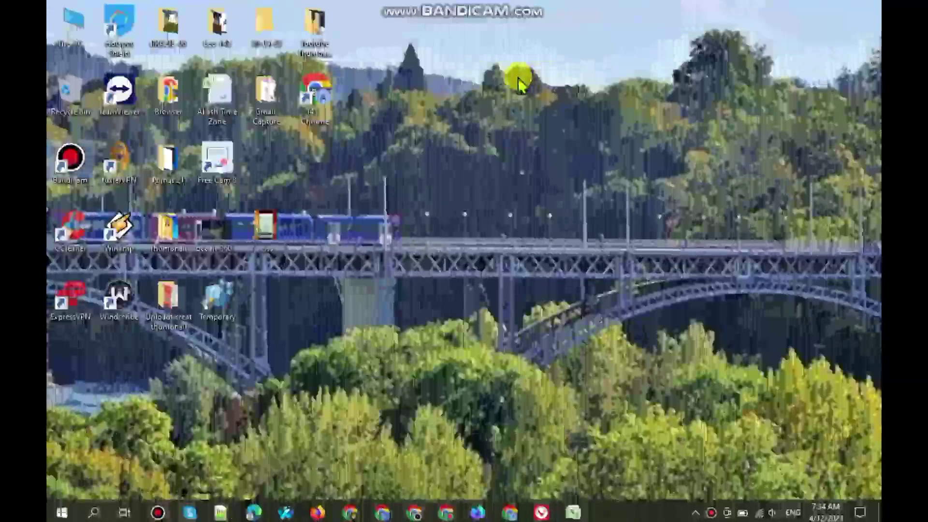
Refresh the desktop, and bring up the Hotspot Shield window near the middle of the screen
right_click(516, 73)
left_click(542, 116)
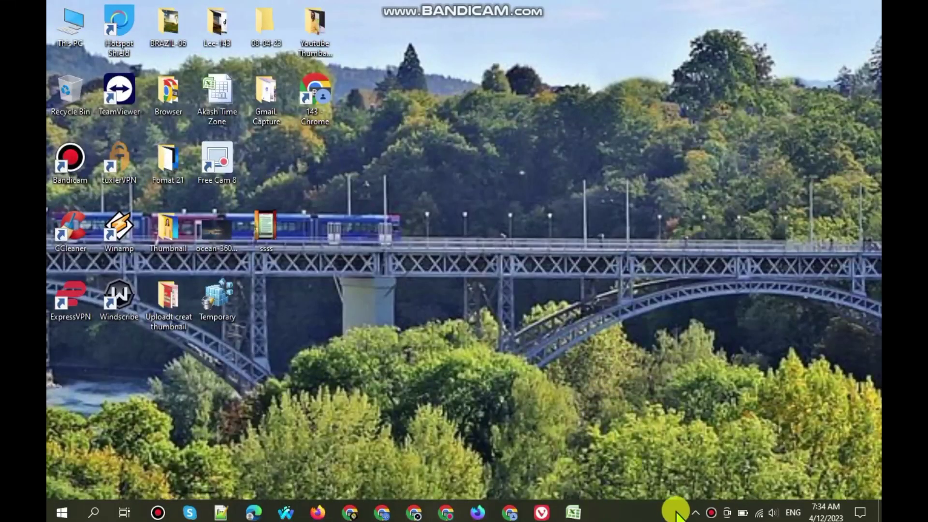
left_click(695, 511)
left_click(695, 485)
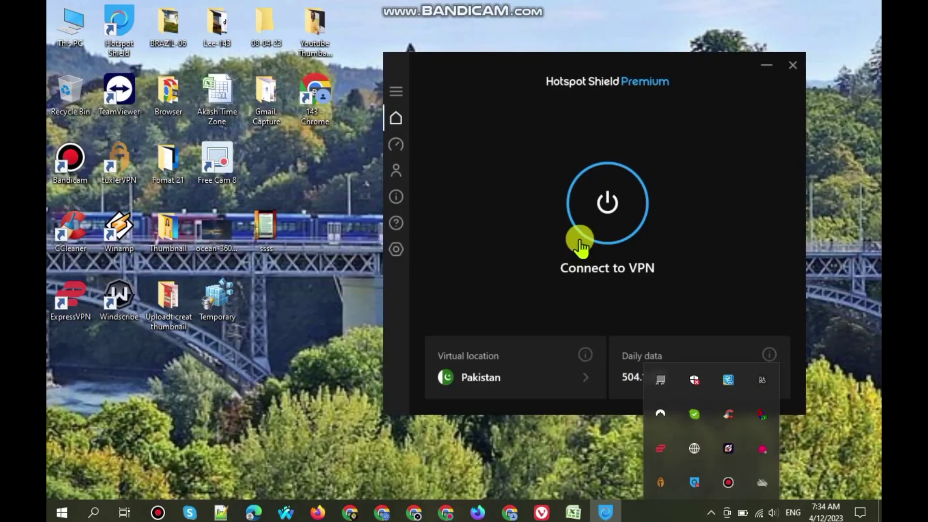
left_click_drag(547, 74, 500, 68)
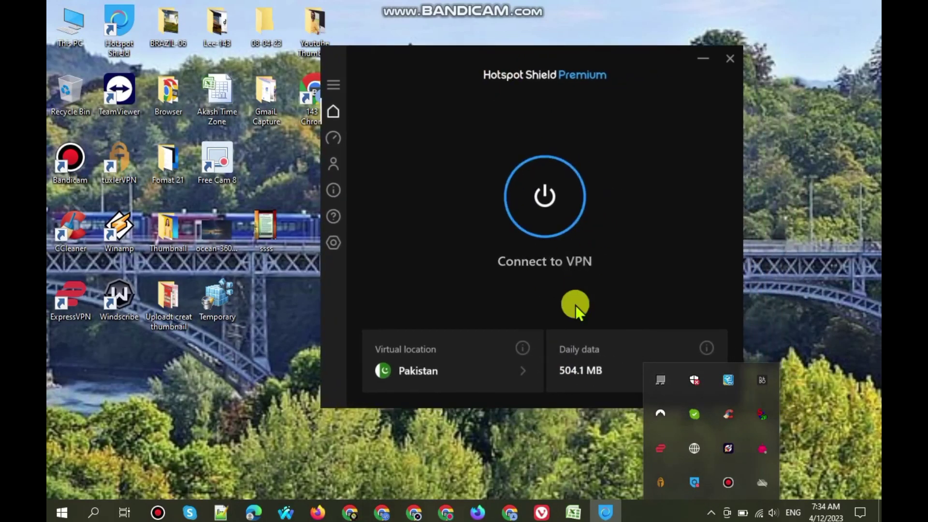
Connect the VPN to the Milan virtual location in Italy
left_click(521, 375)
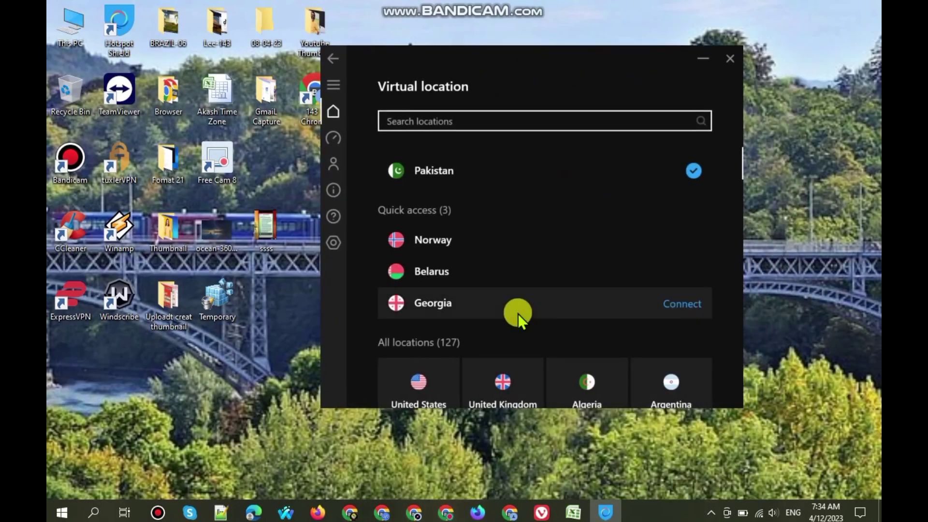
scroll(517, 313, "down", 3)
scroll(517, 315, "down", 7)
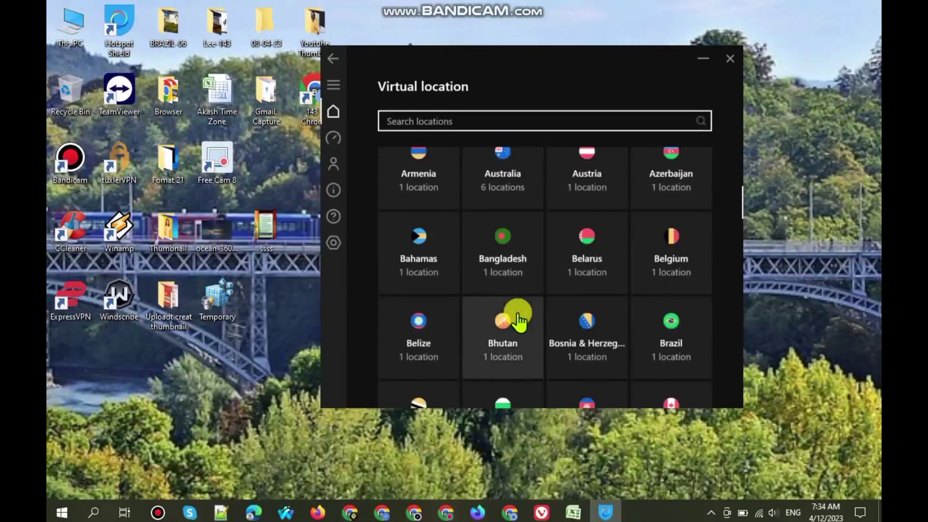
scroll(518, 315, "down", 6)
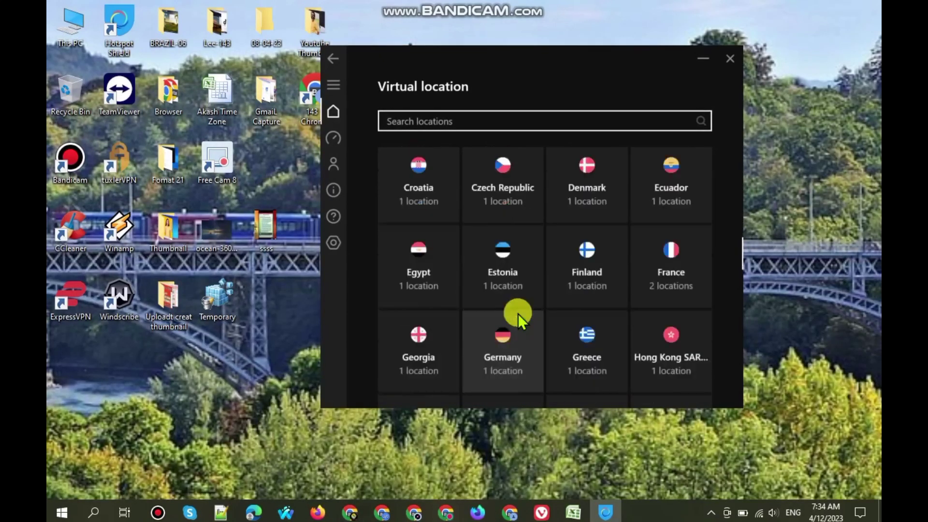
scroll(517, 315, "down", 3)
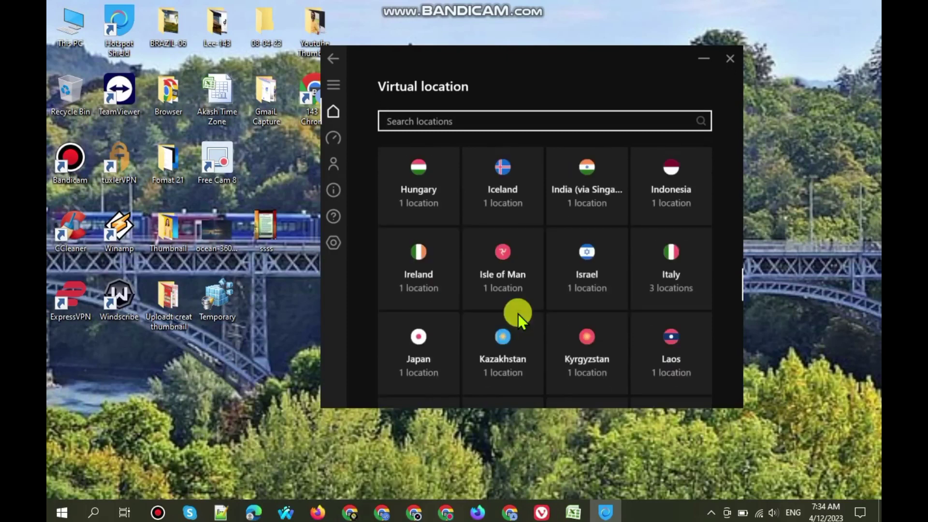
left_click(685, 263)
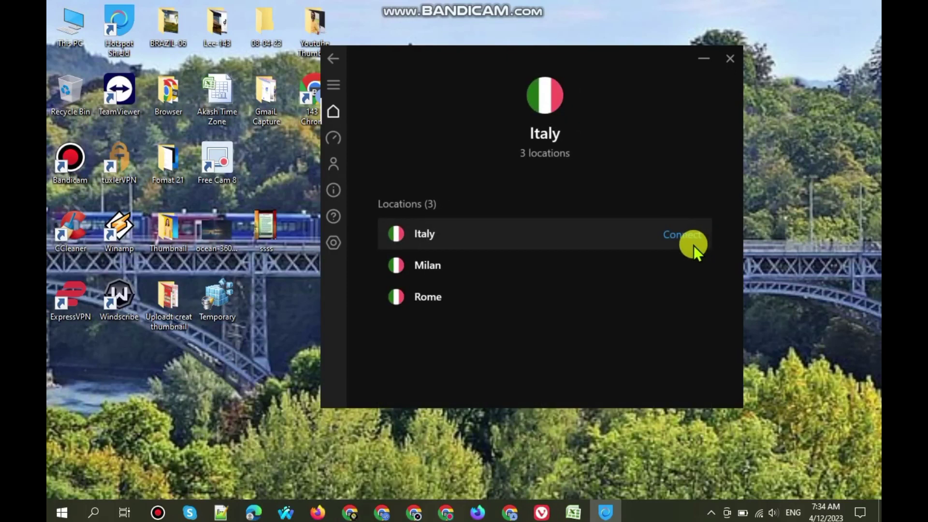
left_click(681, 266)
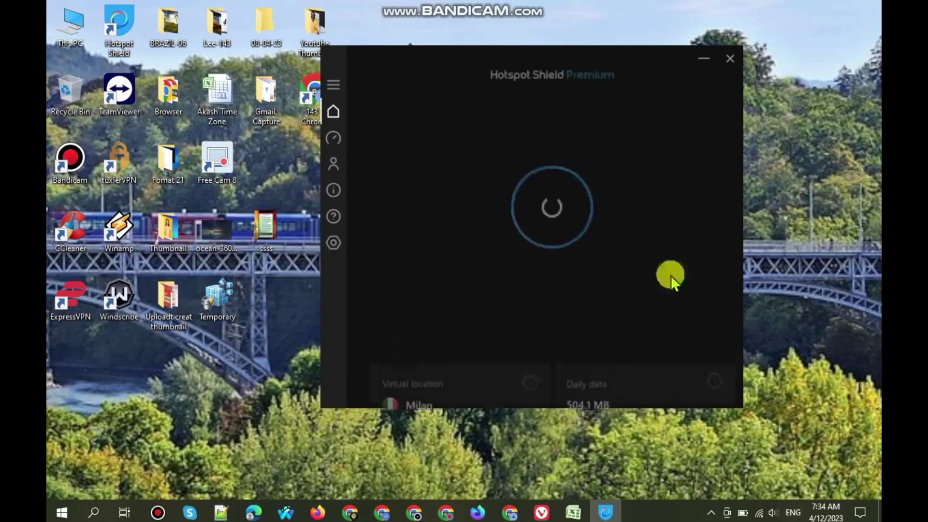
Switch to the Excel time zone list and copy Italy's tzutil command from cell B219
left_click(574, 515)
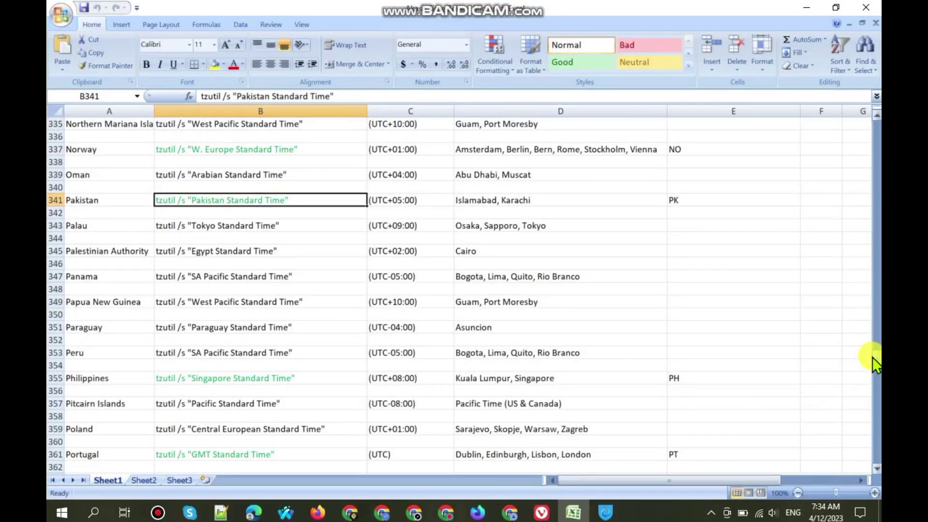
left_click_drag(872, 358, 849, 279)
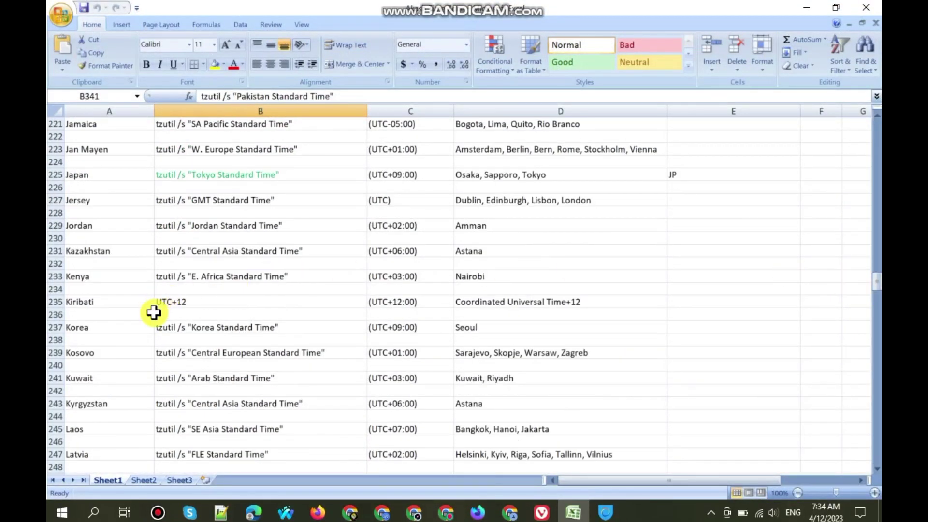
scroll(157, 349, "up", 2)
left_click(200, 177)
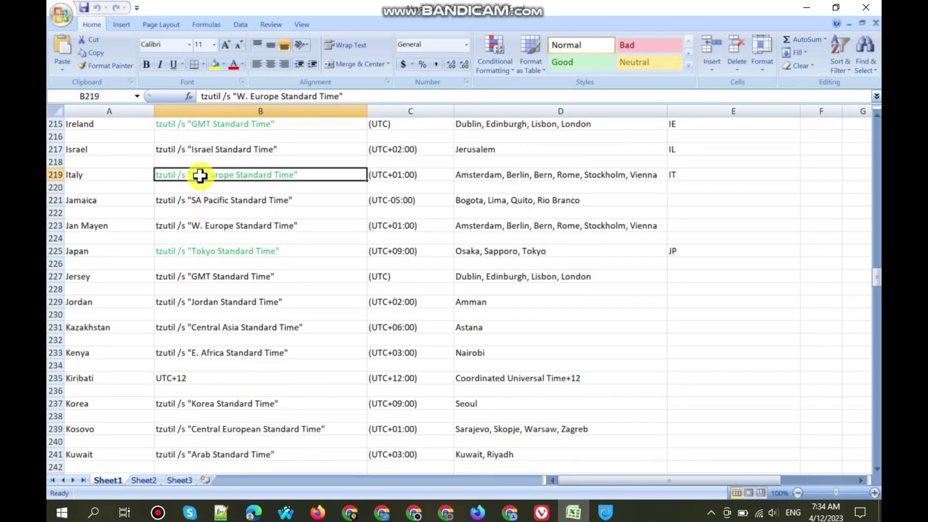
key("ctrl+c")
Run the copied command tzutil /s "W. Europe Standard Time" in Windows to change the system time zone
key("super+r")
key("ctrl+v")
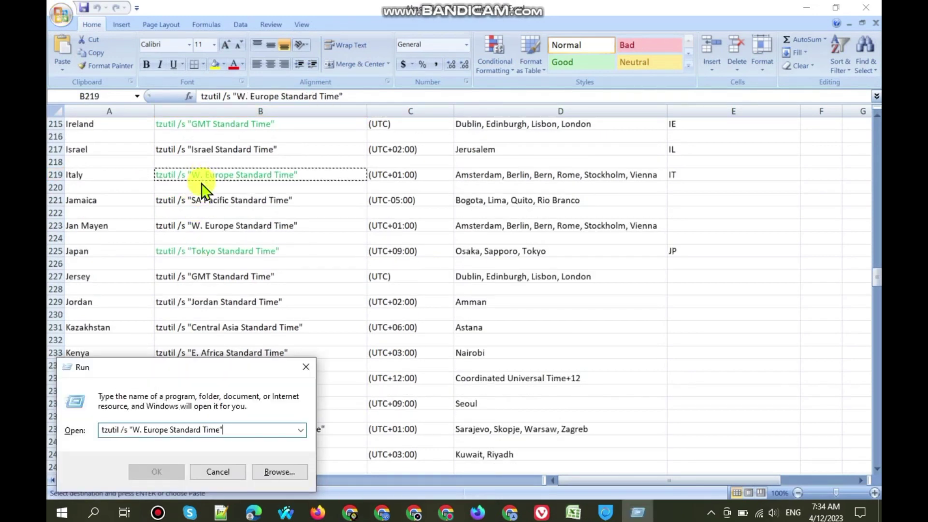
key("Return")
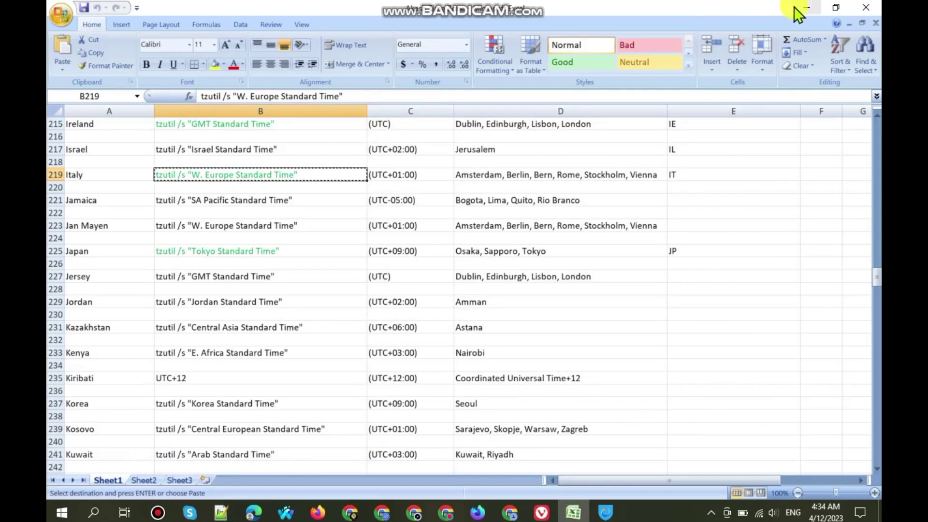
Minimize the Excel and Hotspot Shield windows and refresh the desktop
left_click(802, 8)
left_click(703, 60)
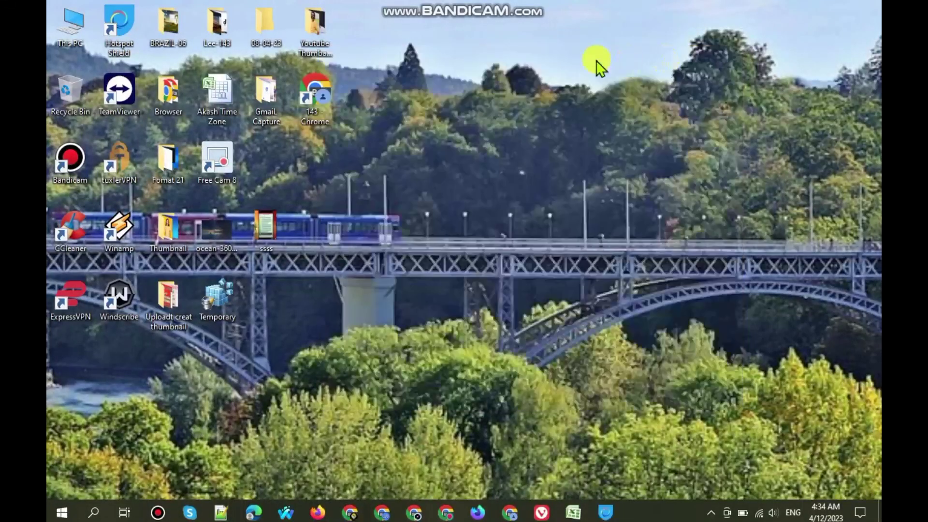
right_click(596, 60)
left_click(618, 102)
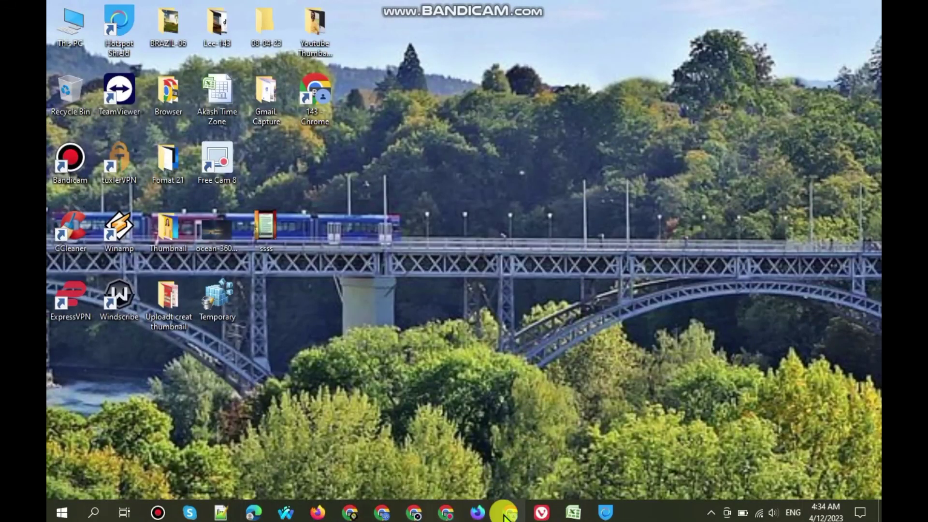
Open the Chrome window, clear its browsing data for all time, and replace the settings tab with a new tab
left_click(508, 510)
double_click(414, 112)
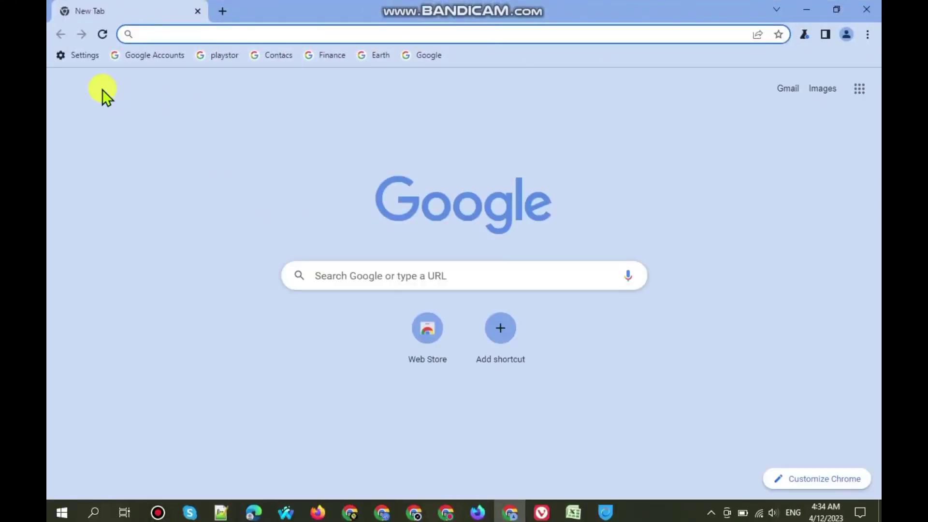
left_click(85, 57)
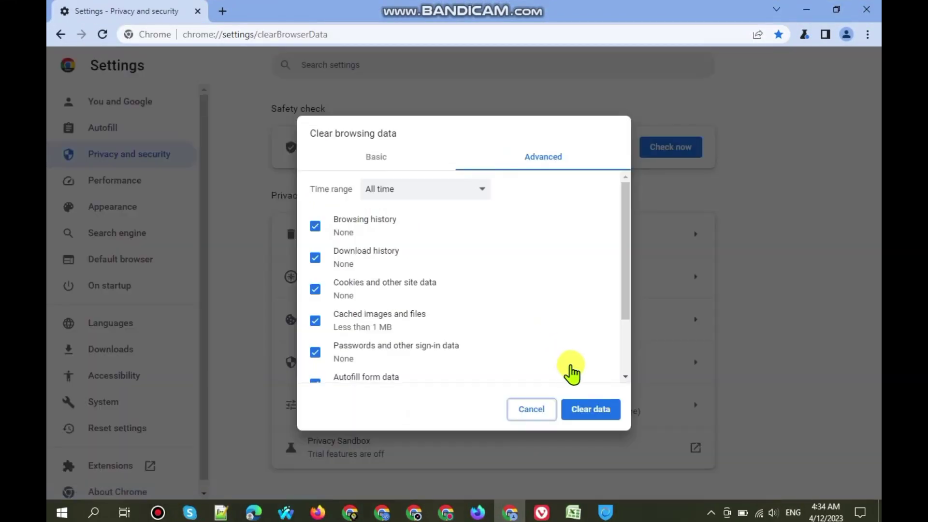
left_click(584, 415)
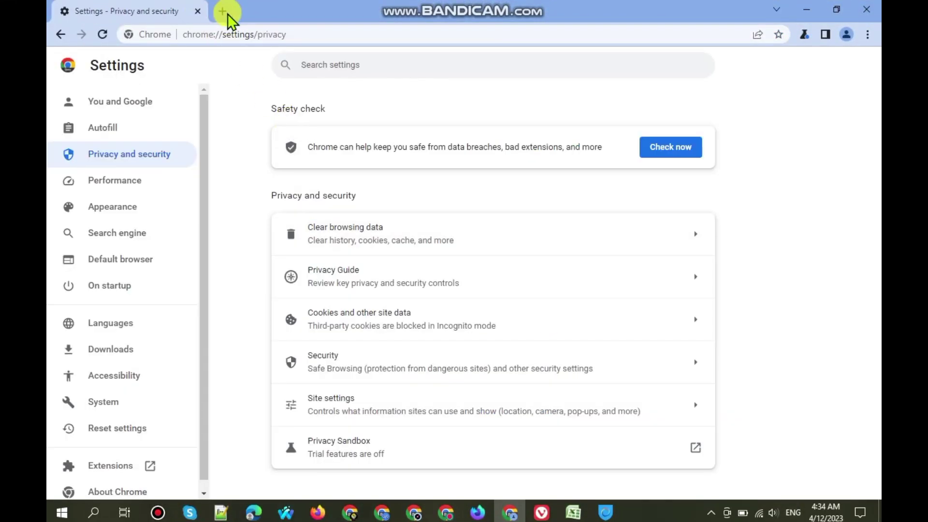
left_click(224, 12)
left_click(198, 12)
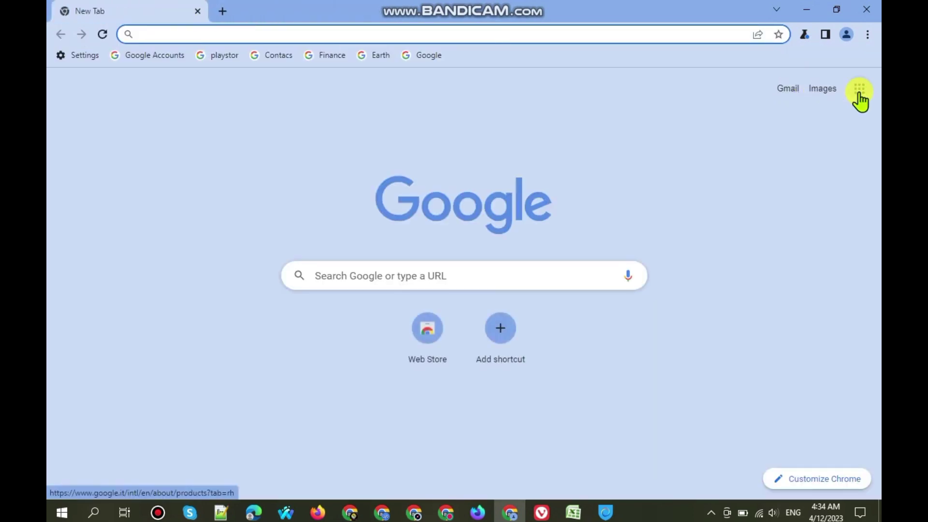
Open Google Slides from the Google apps list and start creating a Google account for personal use
left_click(858, 92)
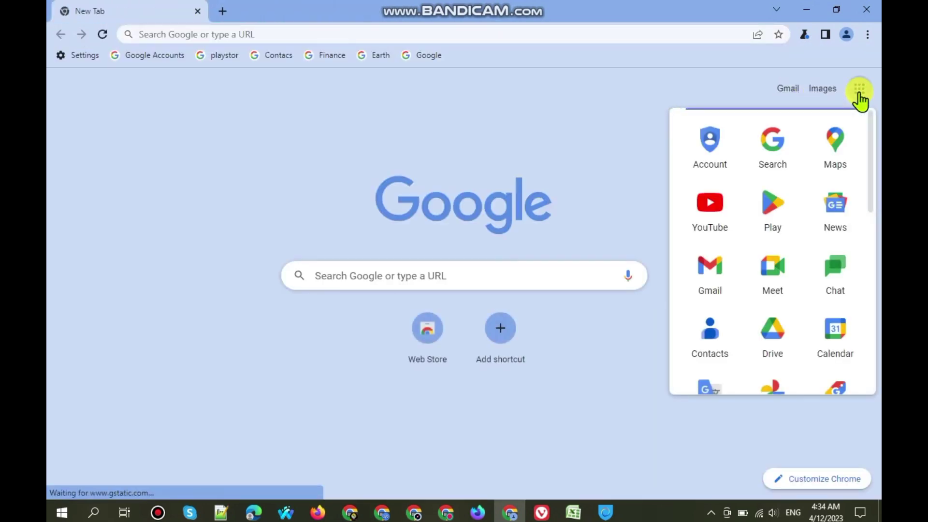
scroll(839, 290, "down", 4)
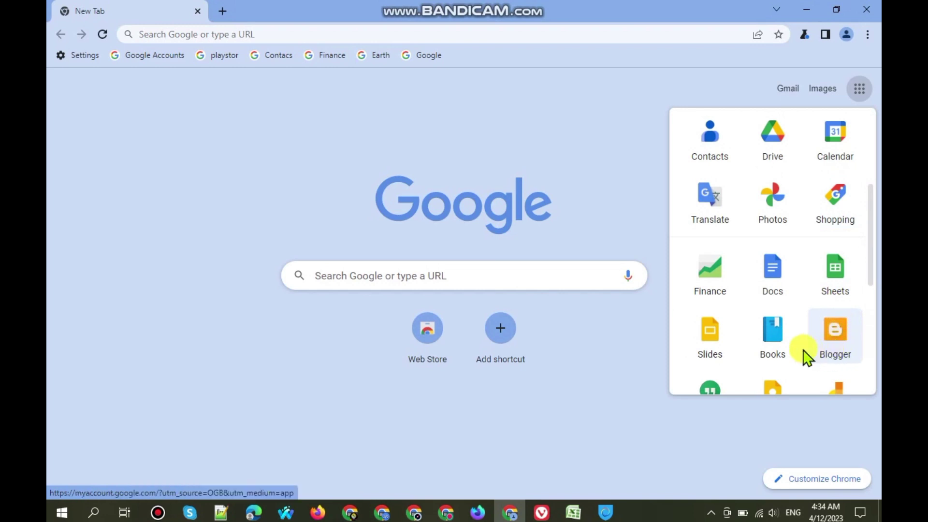
scroll(808, 357, "down", 2)
scroll(784, 359, "down", 2)
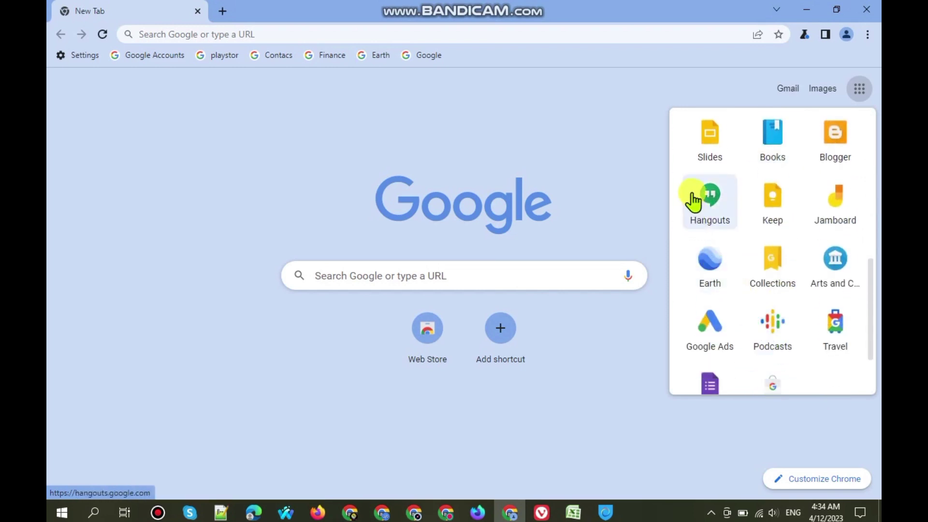
left_click(711, 174)
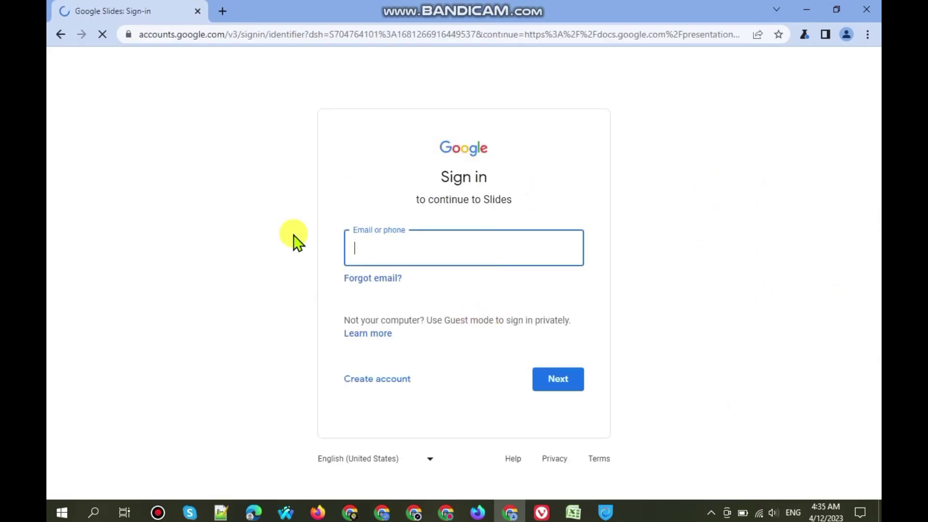
left_click(390, 392)
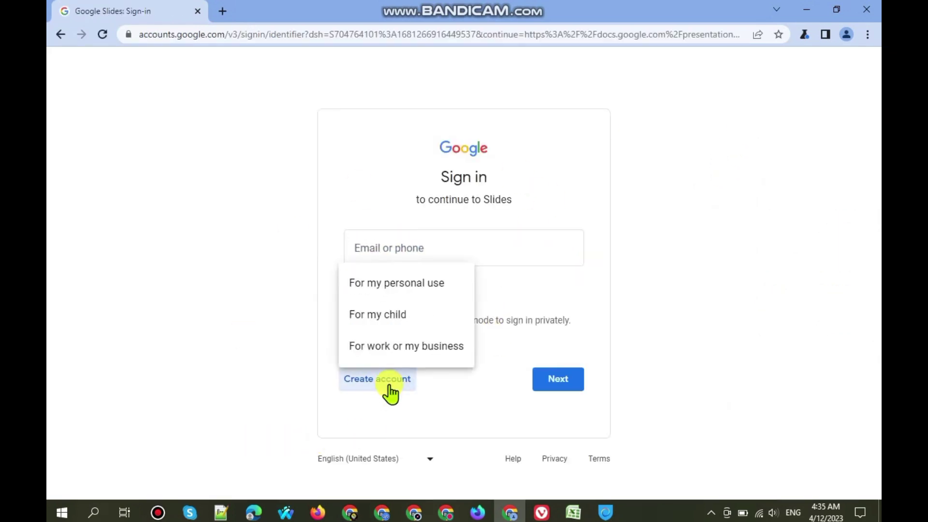
left_click(394, 283)
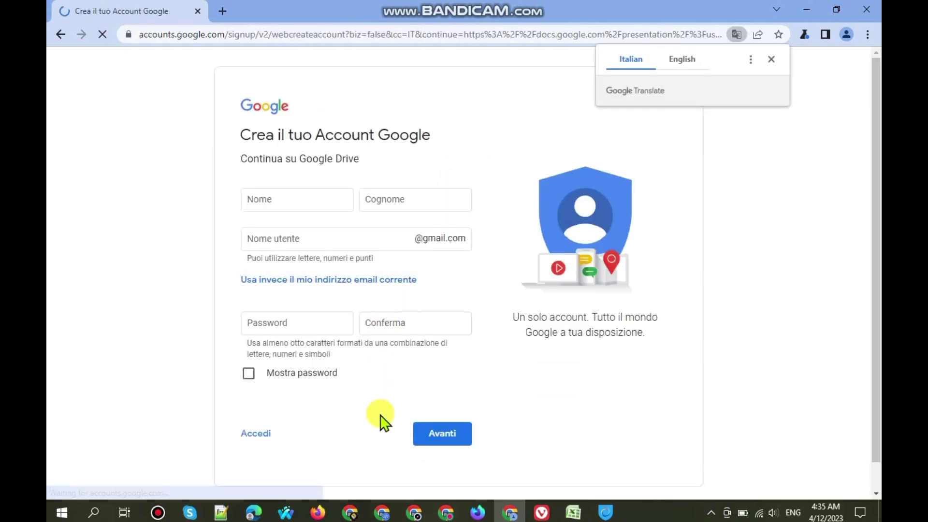
Look up the randomly generated female identity's name on Fake Name Generator and return to the account sign-up form
left_click(346, 515)
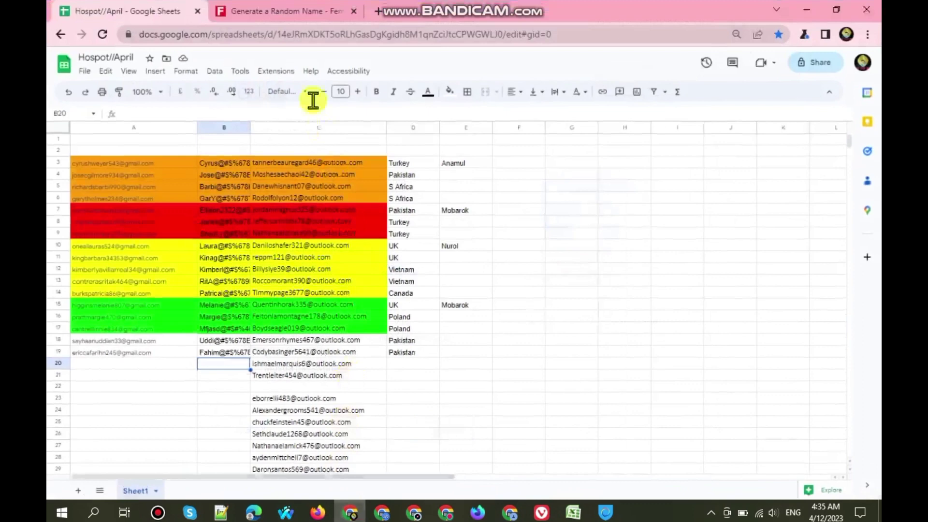
left_click(282, 10)
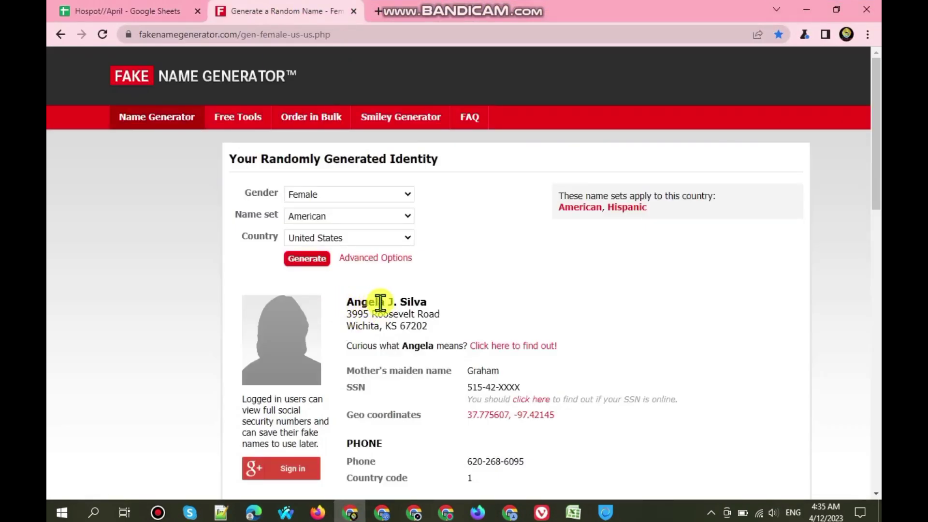
left_click(805, 9)
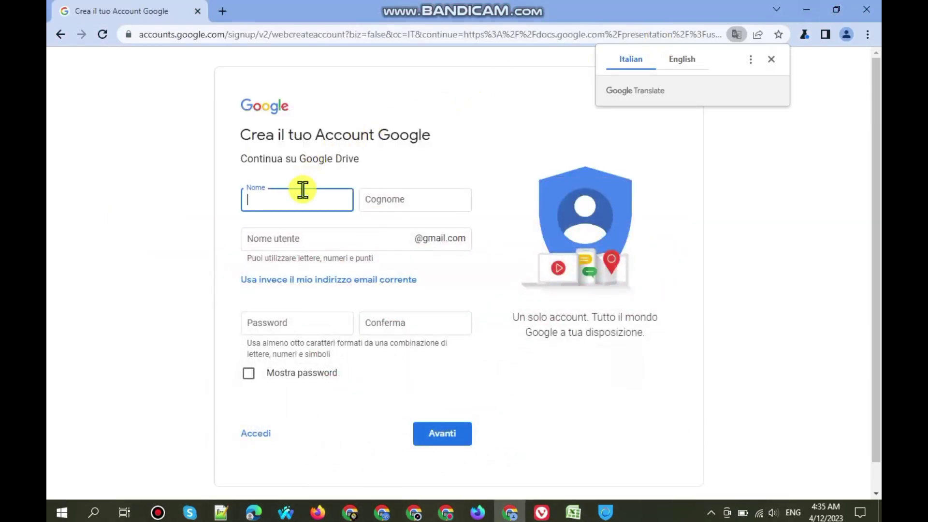
Fill in the generated first name, last name and a Gmail username on the account sign-up form
type("Angela")
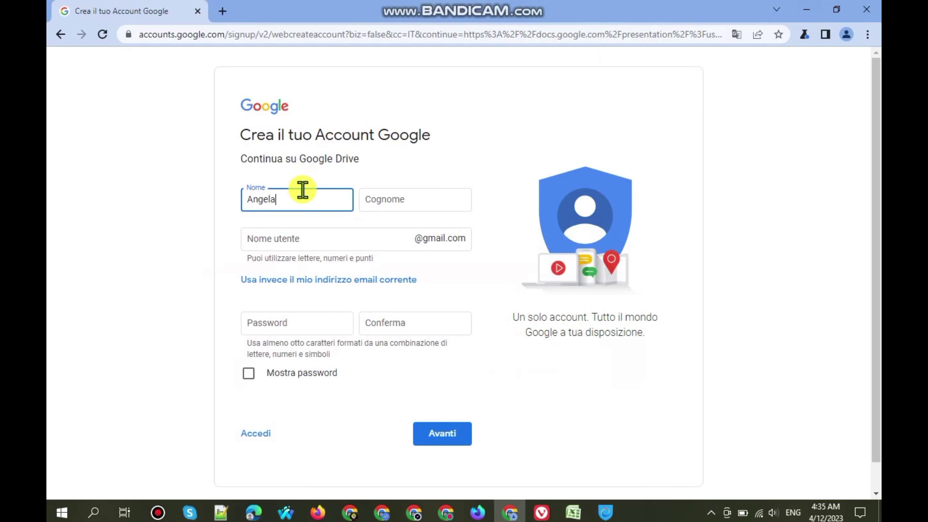
key("Tab")
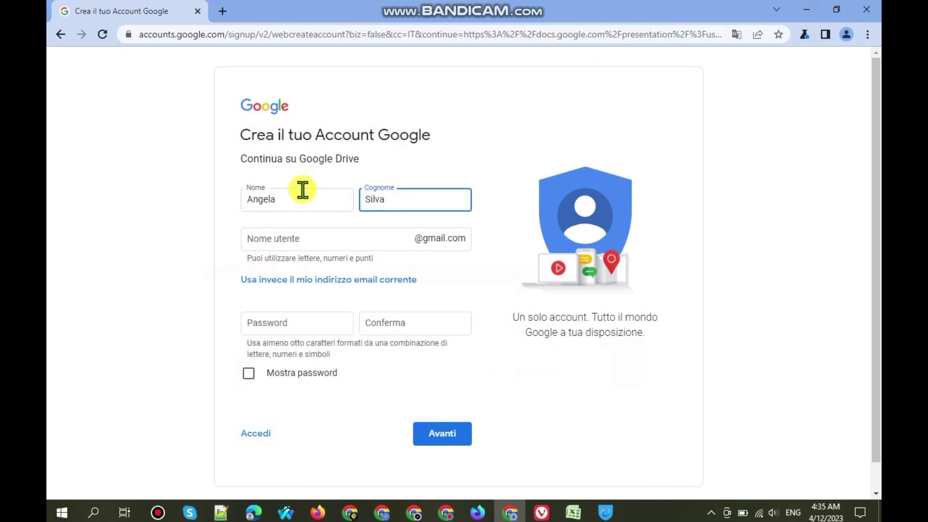
scroll(365, 203, "down", 1)
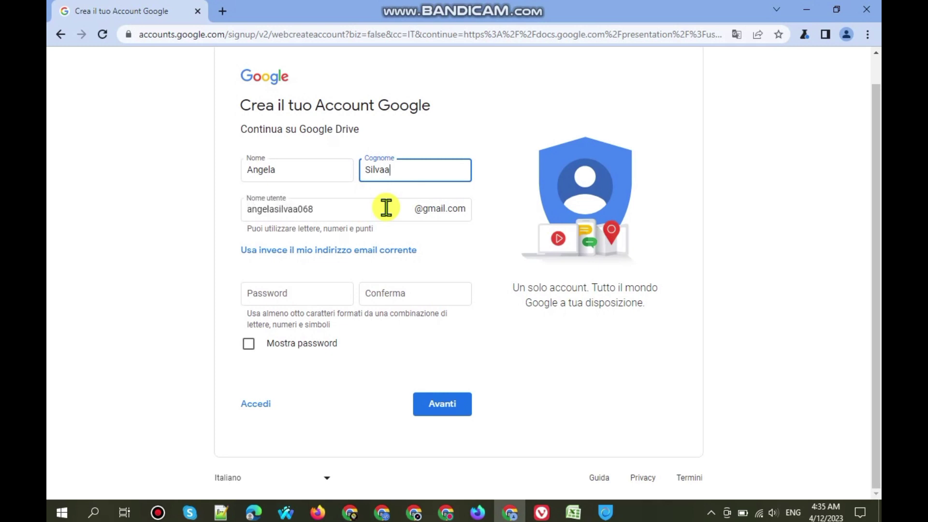
Enter the account password and repeat it in the confirmation field
left_click(339, 290)
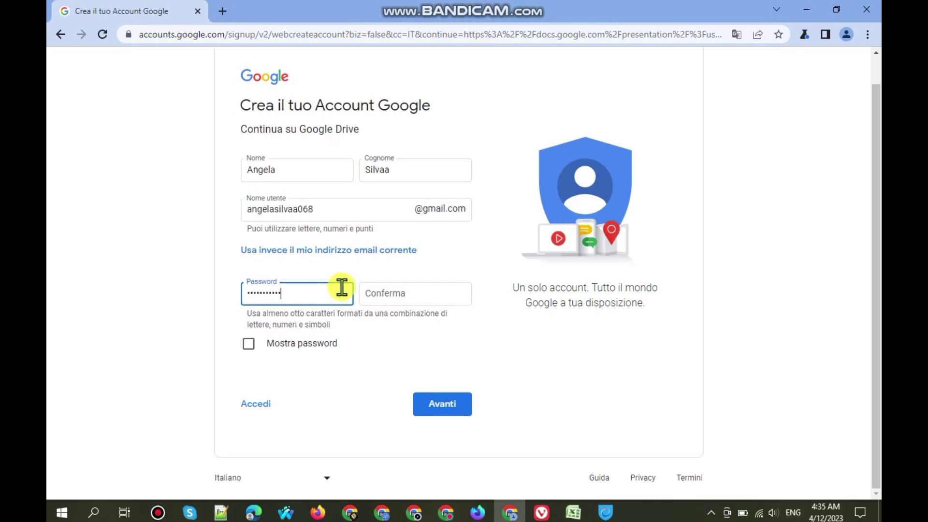
left_click(394, 289)
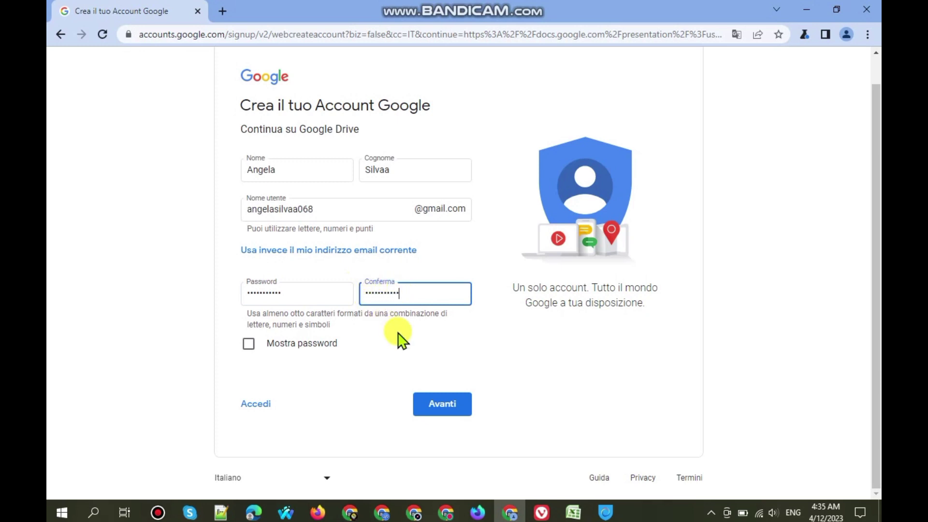
left_click(411, 342)
Append random filler letters to the first name, last name and username
left_click(304, 172)
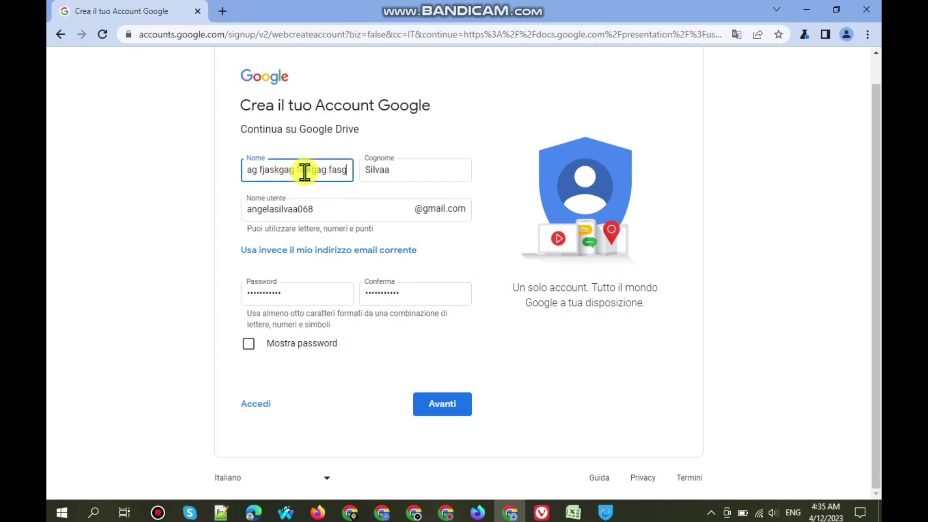
left_click(432, 175)
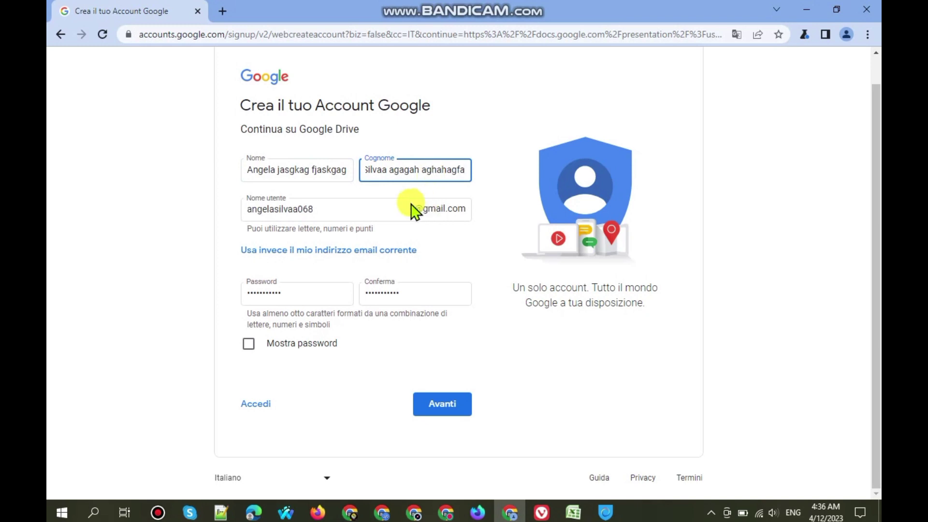
left_click(390, 213)
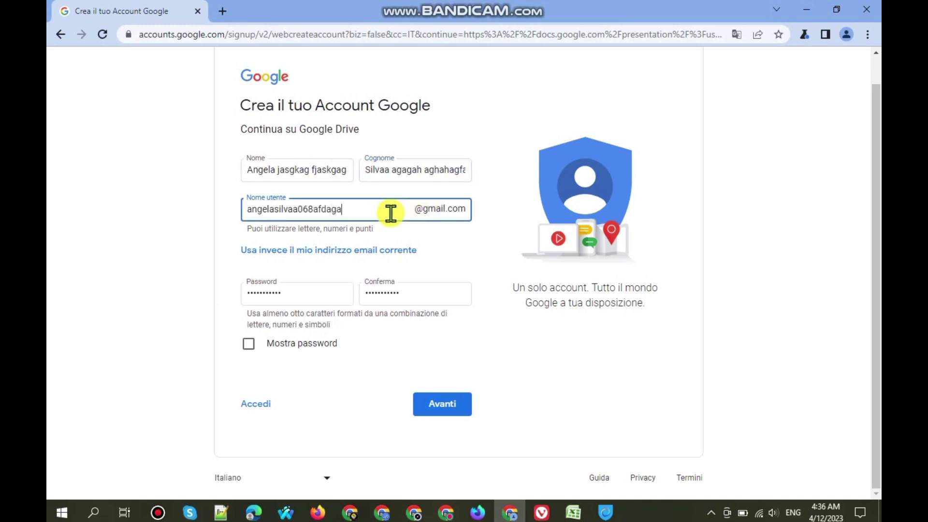
left_click(464, 263)
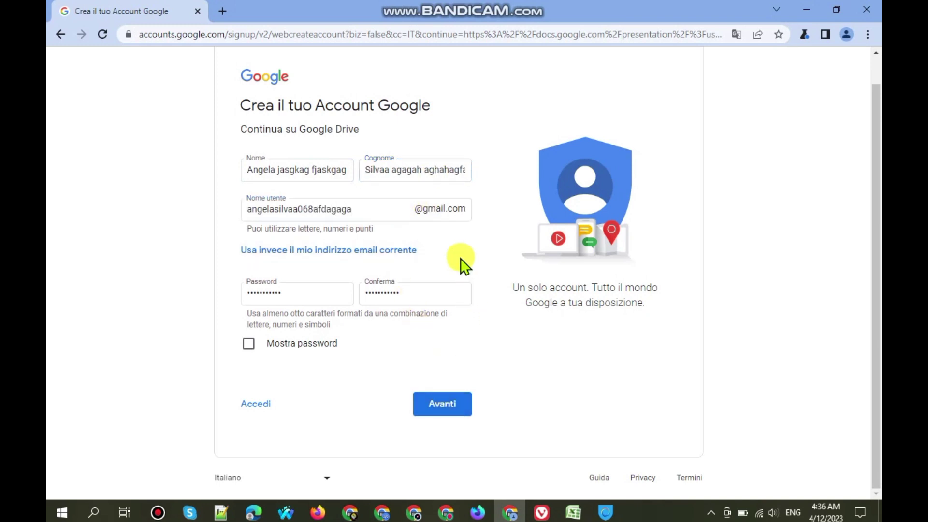
Try to submit the sign-up form, shortening the filler letters in the first and last names between attempts
left_click(445, 411)
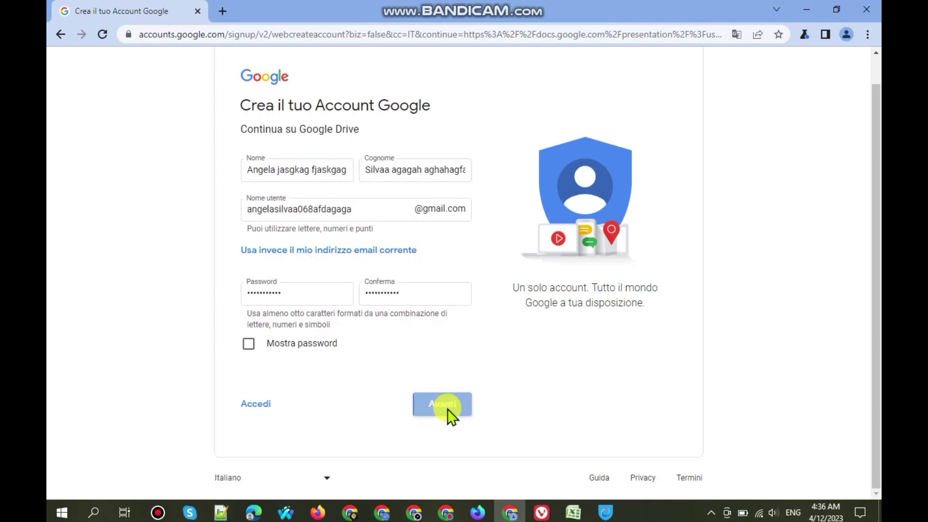
key("BackSpace")
key("BackSpace")
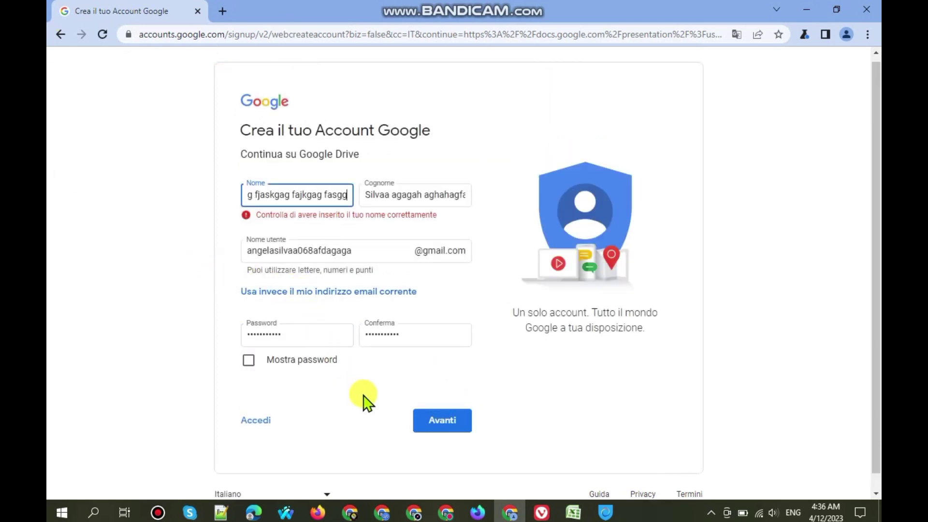
left_click(447, 418)
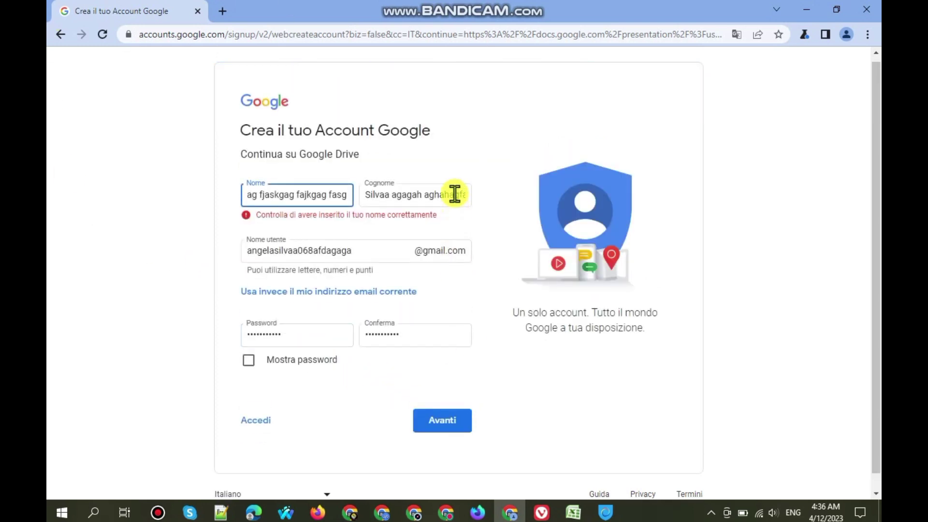
left_click(454, 194)
left_click(462, 428)
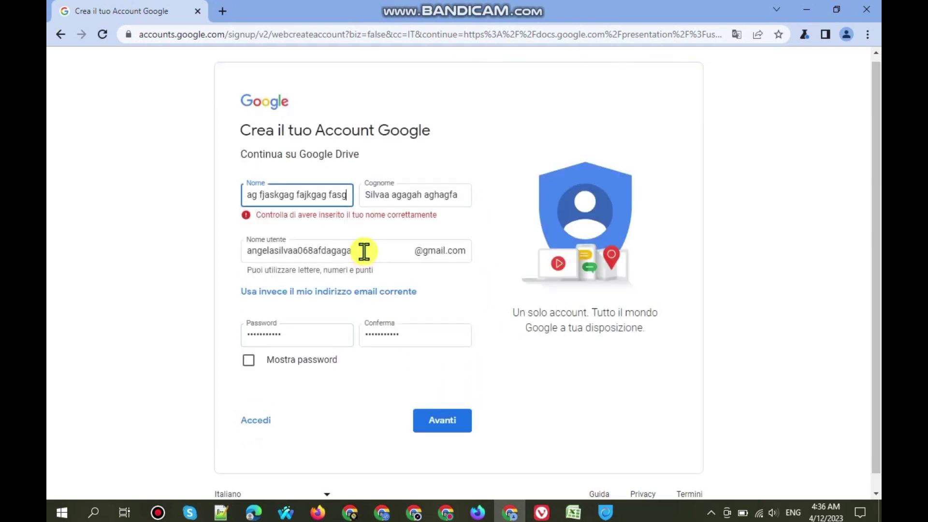
Remove the filler letters from the end of the username and try submitting the form
left_click(363, 250)
key("BackSpace")
key("BackSpace")
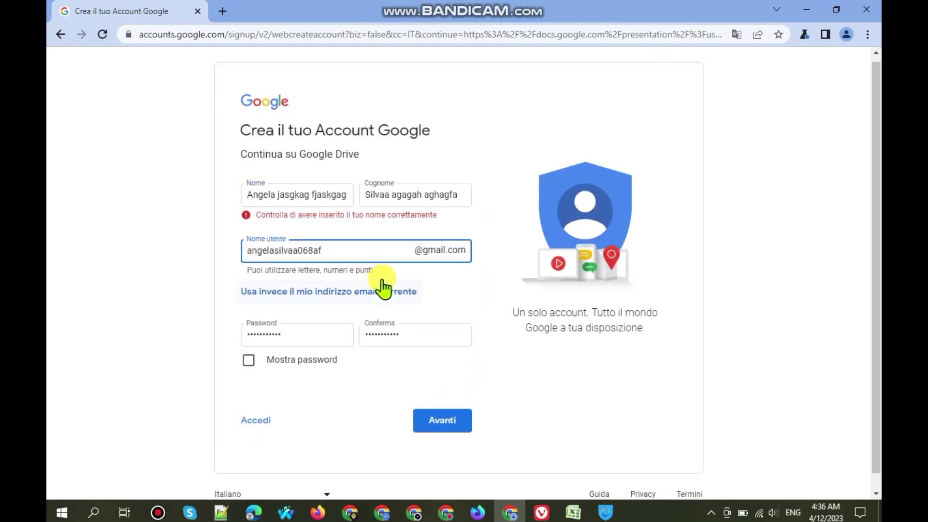
key("BackSpace")
left_click(443, 418)
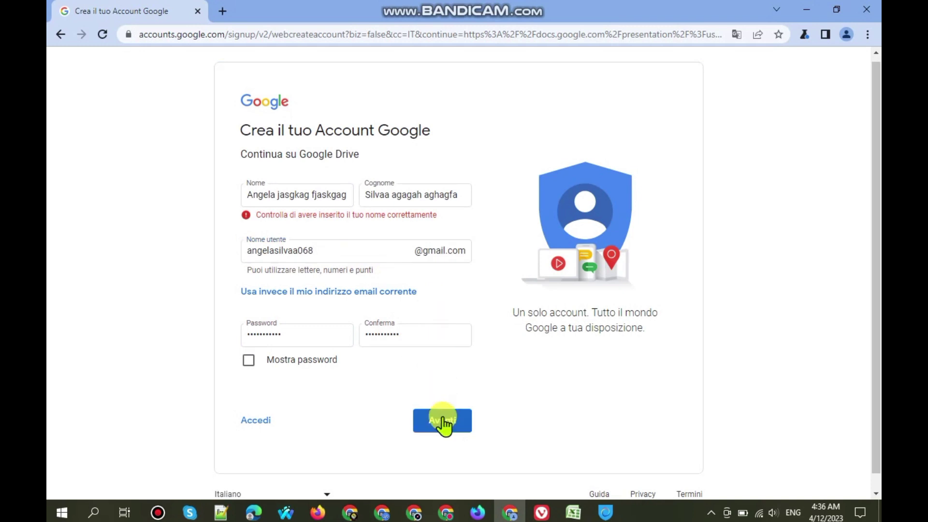
Delete the remaining filler letters from the first name and last name fields
key("BackSpace")
key("BackSpace")
key("BackSpace")
key("BackSpace")
key("BackSpace")
key("BackSpace")
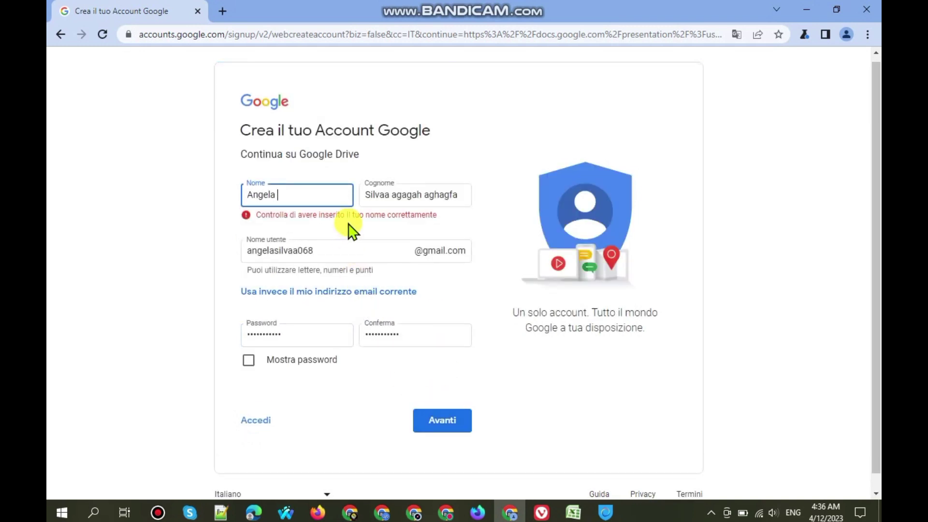
left_click(458, 223)
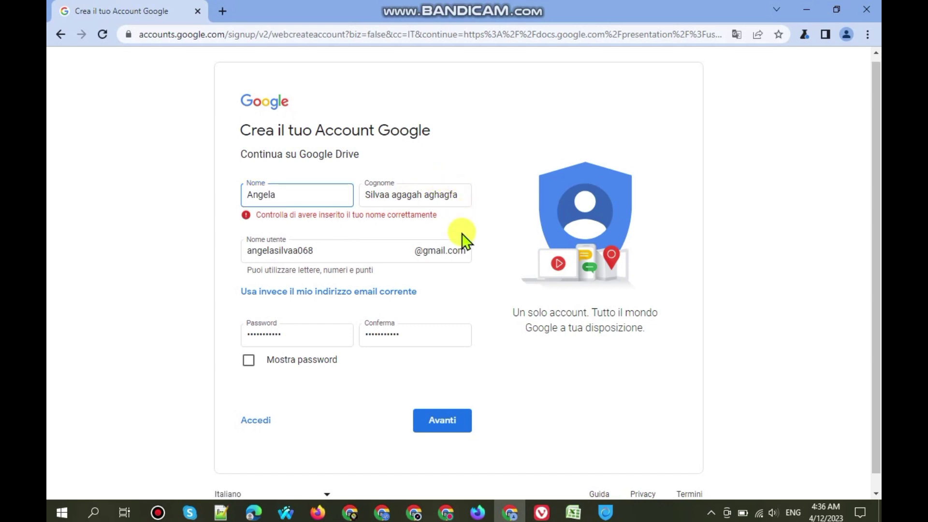
left_click(462, 198)
key("BackSpace")
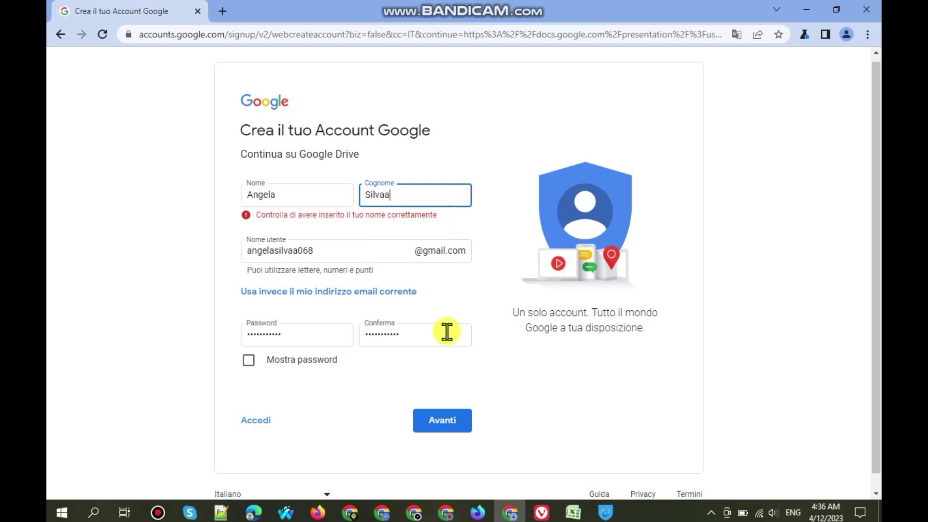
Submit the name, username and password form and proceed to the personal details page
left_click(441, 305)
scroll(440, 305, "down", 1)
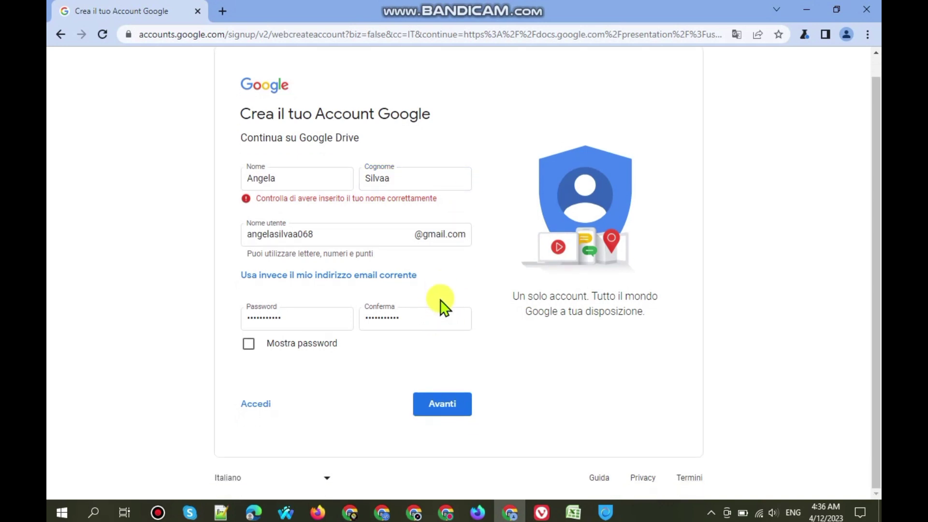
left_click(436, 407)
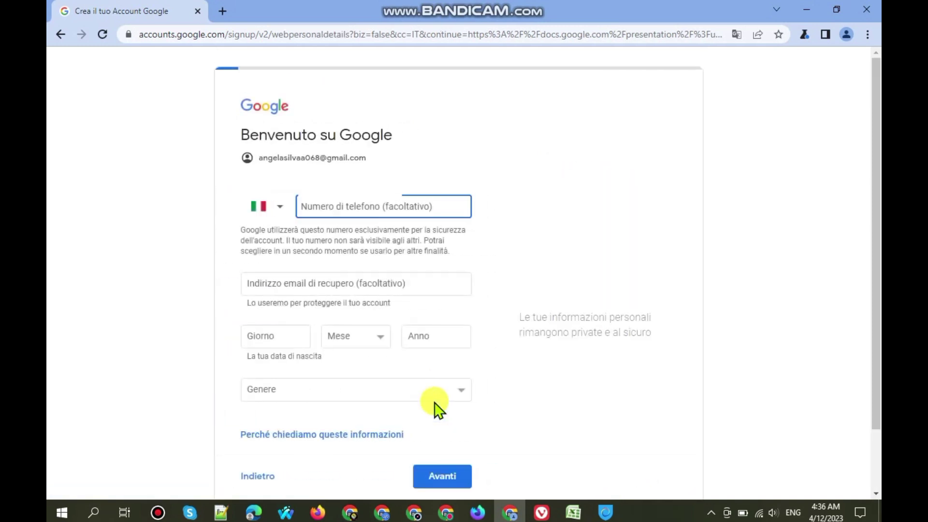
Fill the recovery e-mail field with the address from cell C20 of the Hospot//April sheet, and copy the new account's Gmail address
left_click(348, 512)
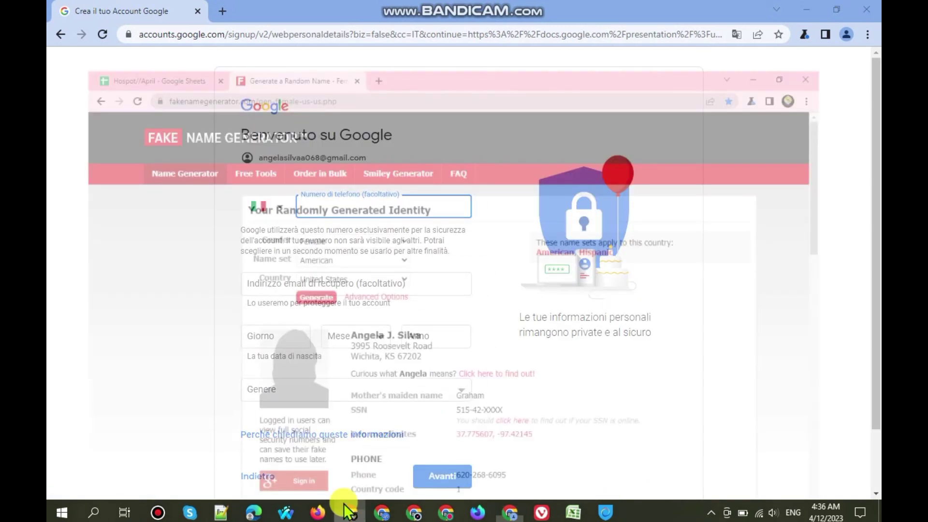
left_click(149, 13)
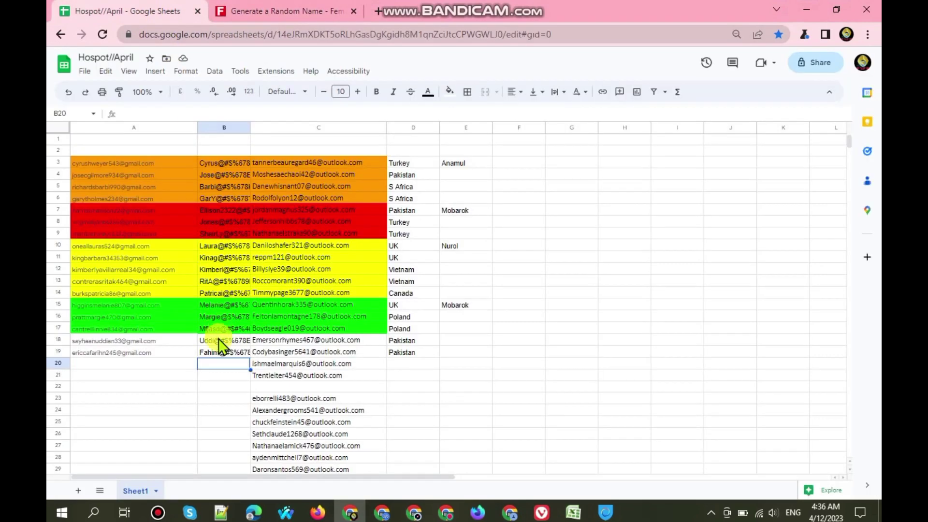
left_click(269, 371)
key("ctrl+c")
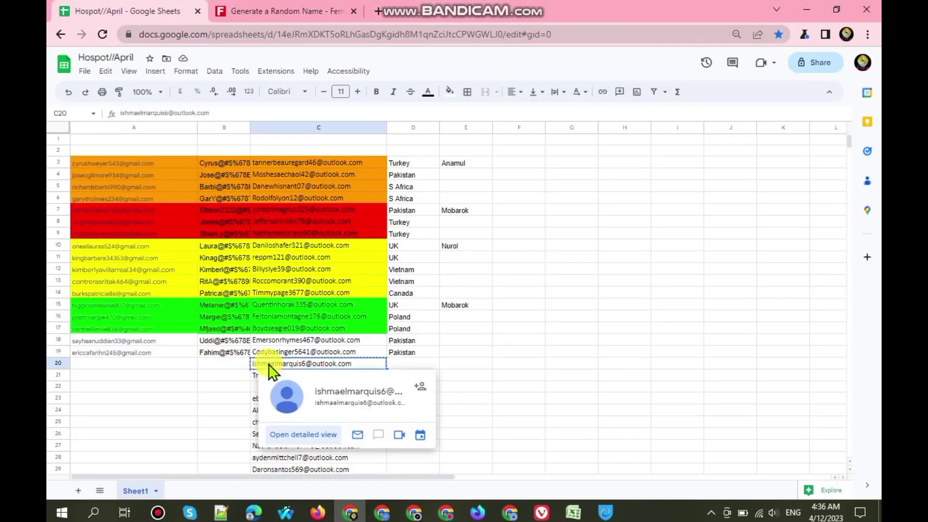
left_click(192, 367)
left_click(820, 15)
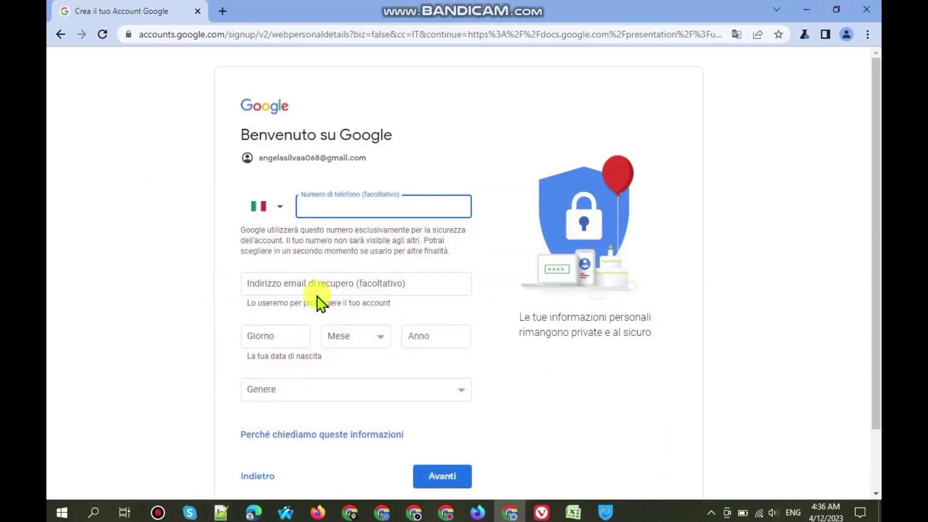
left_click(314, 285)
key("ctrl+v")
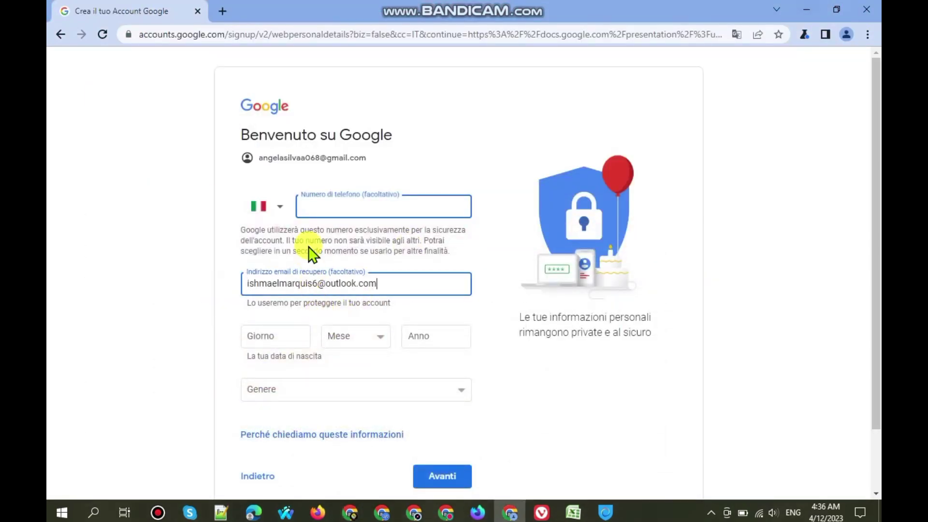
triple_click(303, 158)
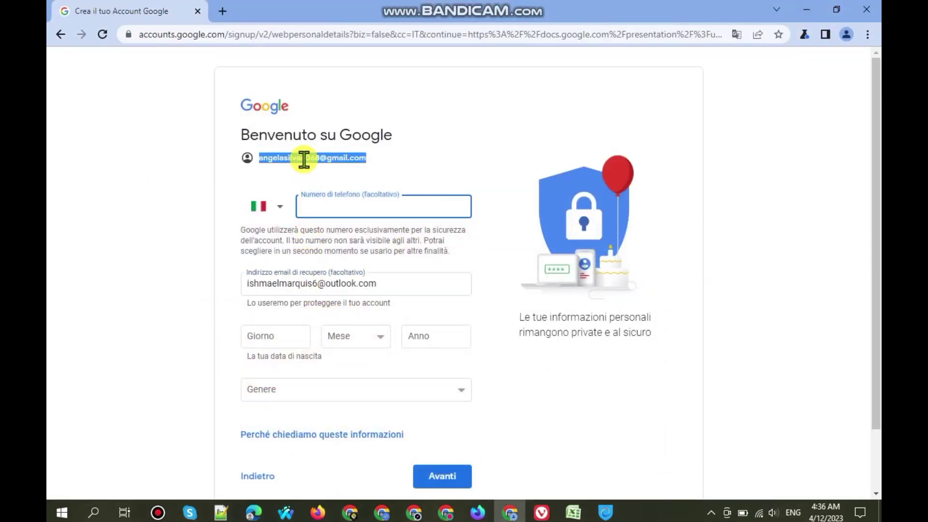
Fill in the day, month and year of the date of birth and set the gender to Donna
left_click(274, 335)
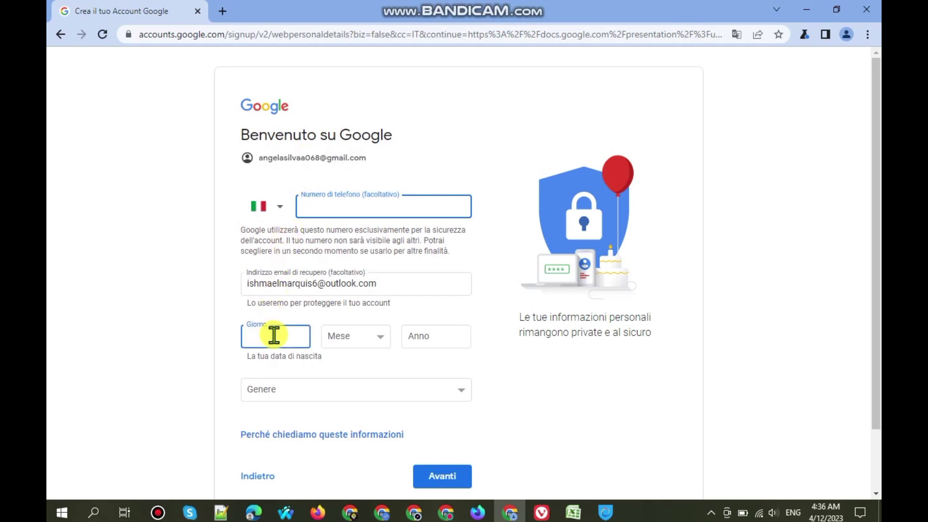
type("22")
left_click(367, 333)
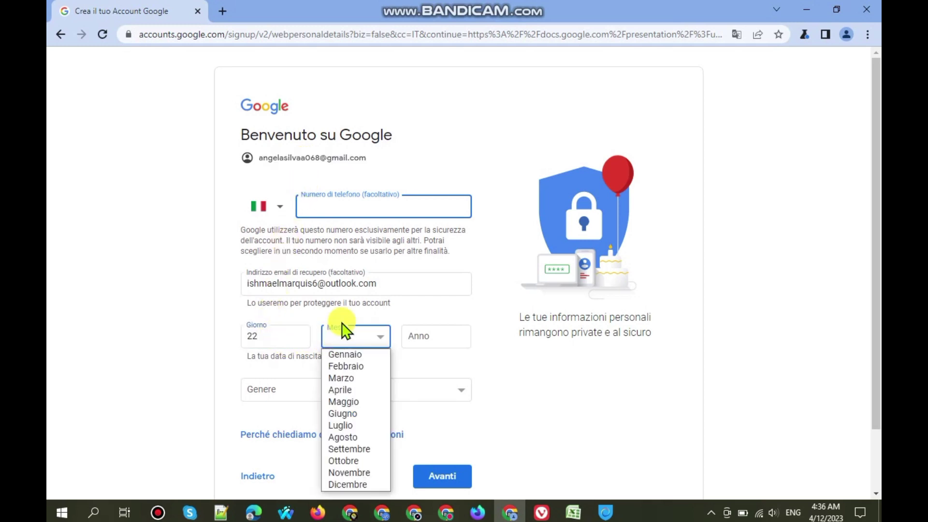
left_click(349, 354)
left_click(449, 337)
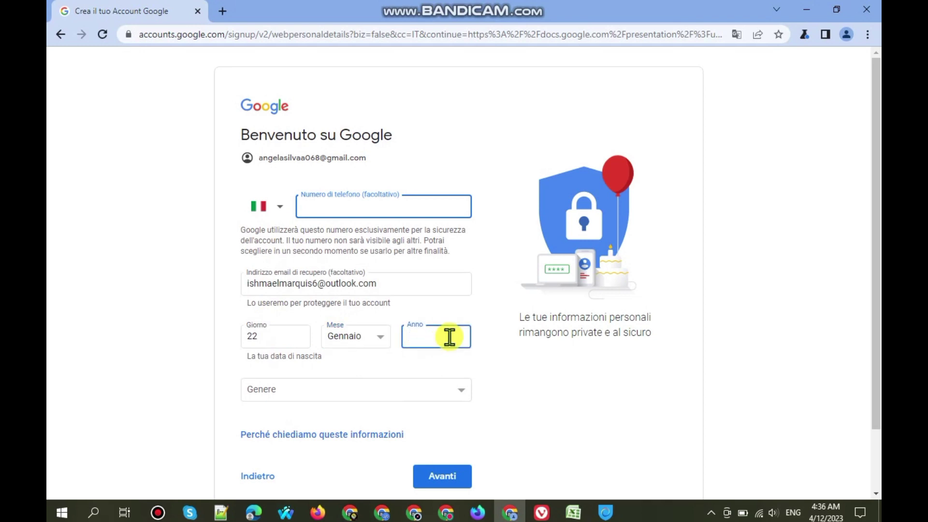
left_click(397, 387)
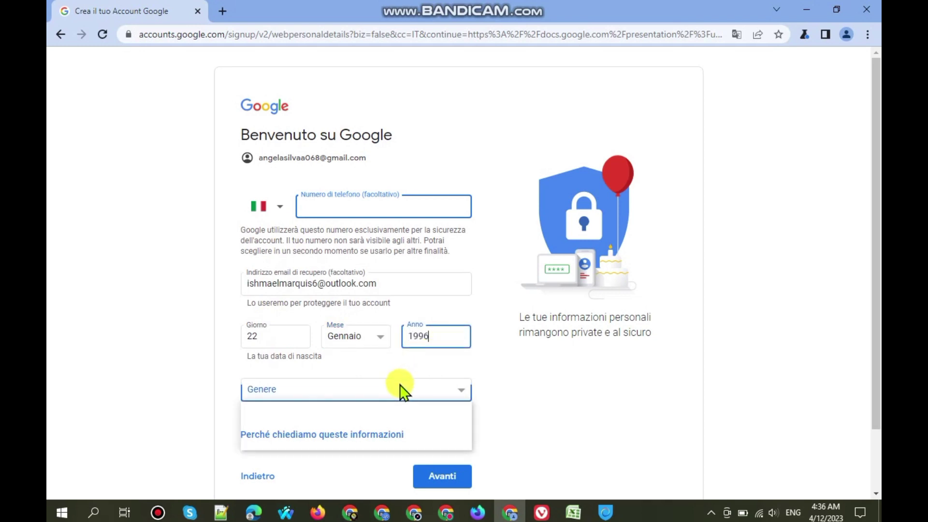
left_click(296, 409)
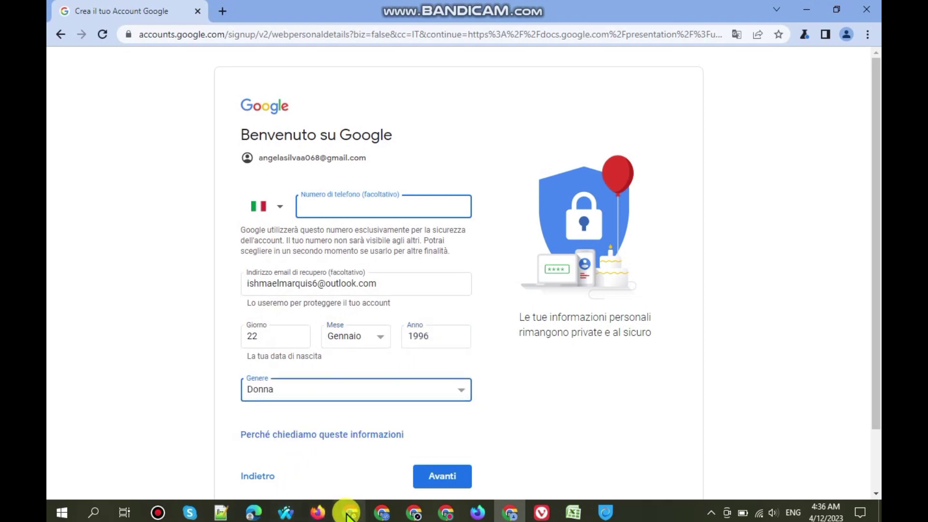
Record the new account's Gmail address in cell A20 of the Hospot//April sheet and return to the sign-up page
mouse_move(351, 513)
left_click(358, 445)
left_click(148, 360)
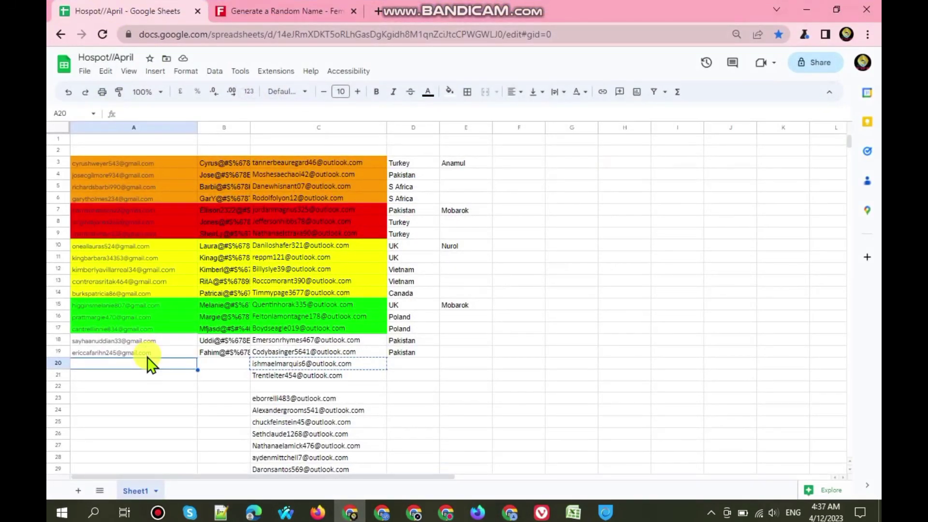
key("ctrl+v")
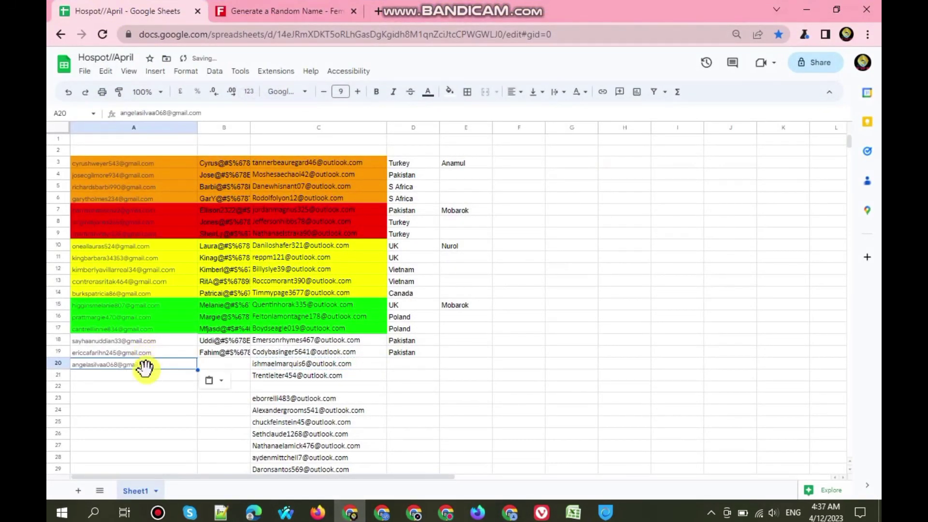
left_click(170, 379)
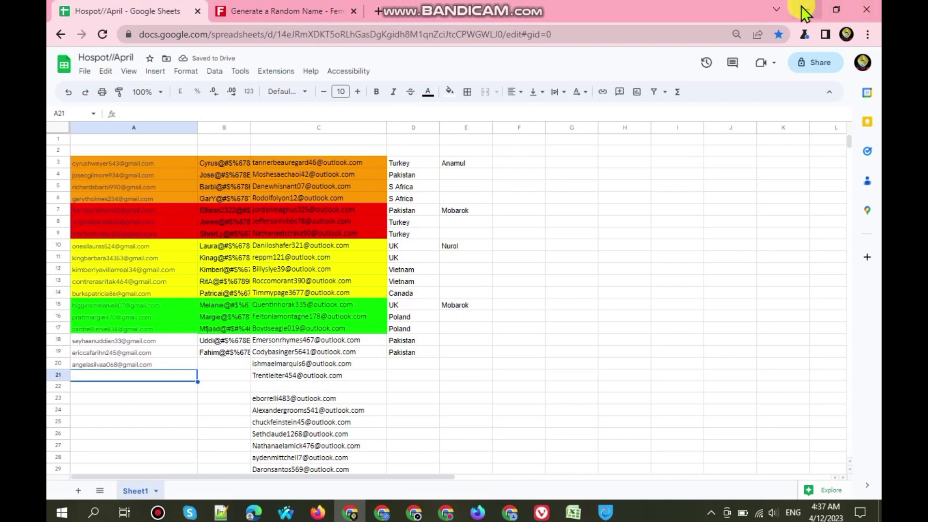
left_click(801, 6)
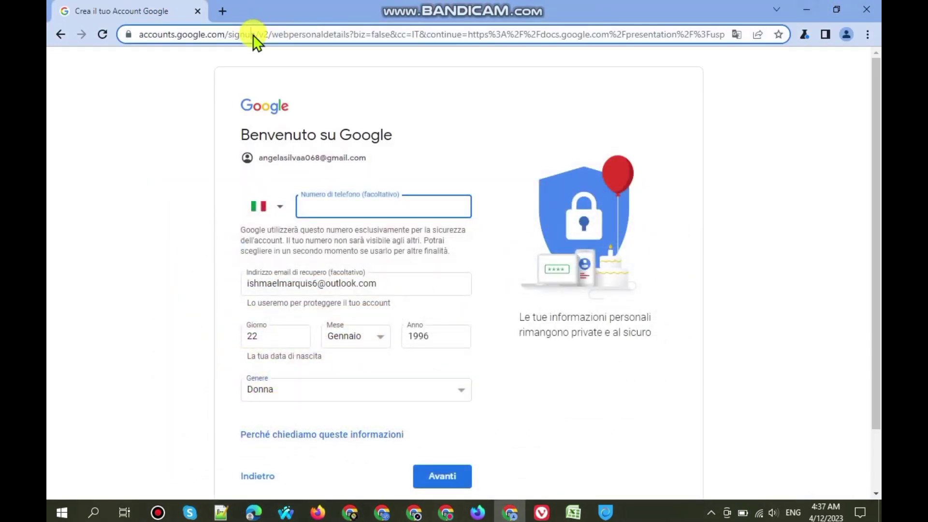
Load the Google account sign-up link in a new browser tab
left_click(218, 13)
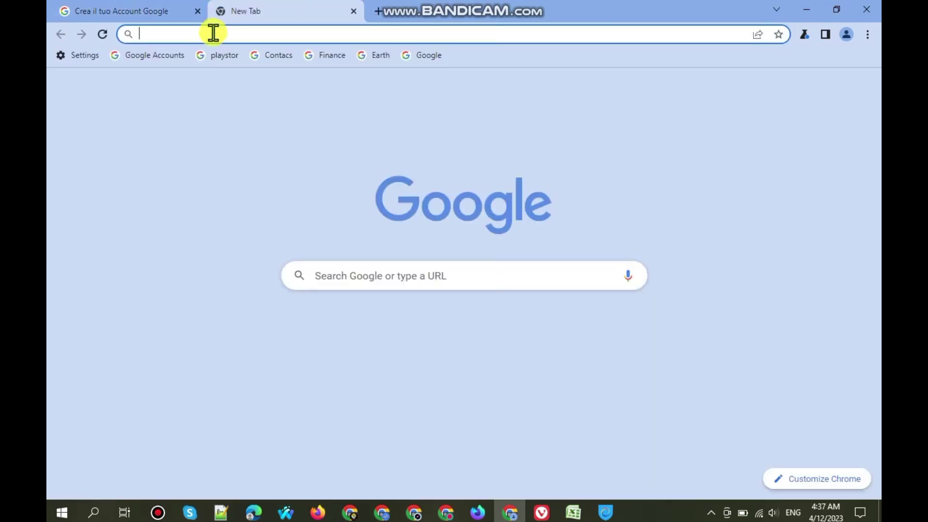
key("ctrl+v")
key("Return")
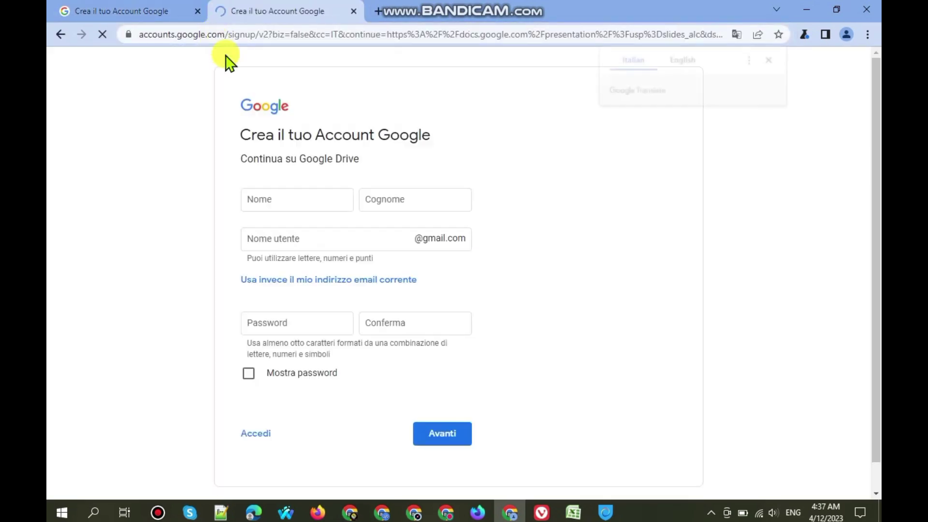
Generate a new American female identity for the United States in Fake Name Generator and return to the sign-up form
mouse_move(342, 506)
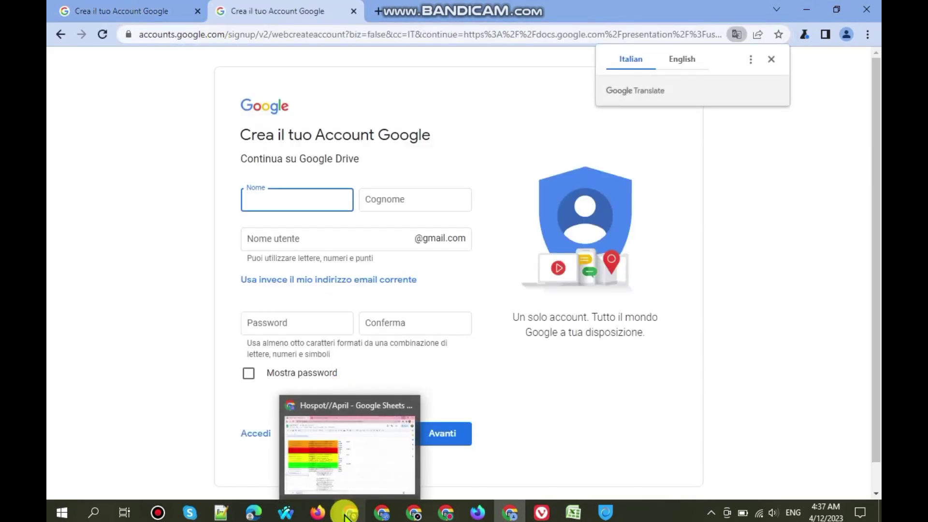
left_click(338, 413)
left_click(276, 10)
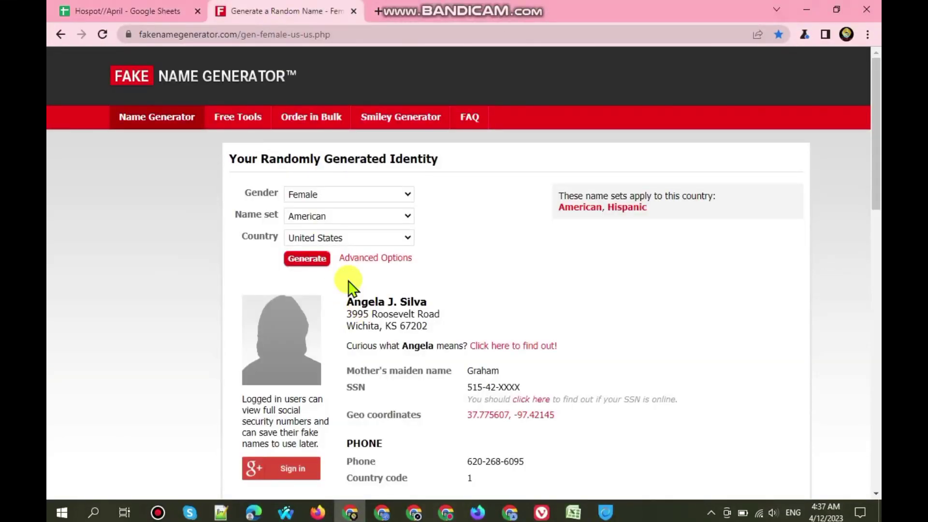
left_click(310, 259)
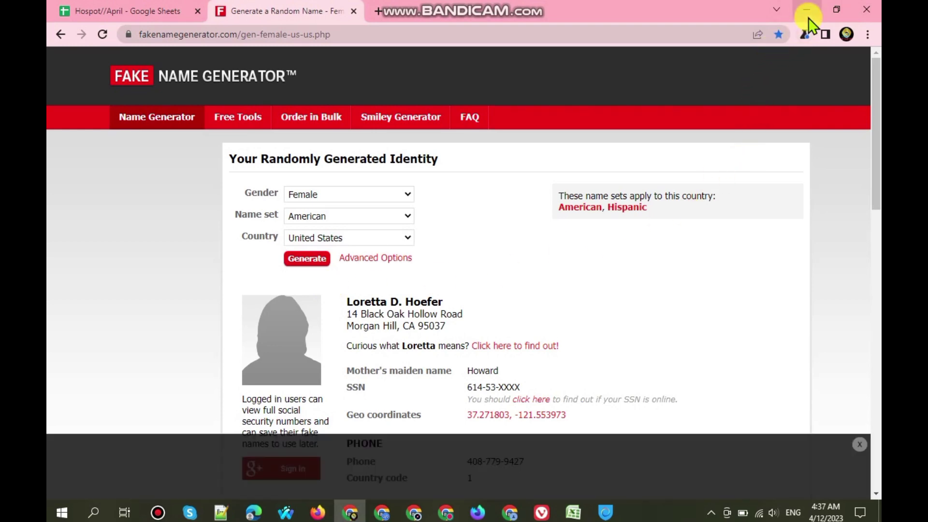
left_click(808, 18)
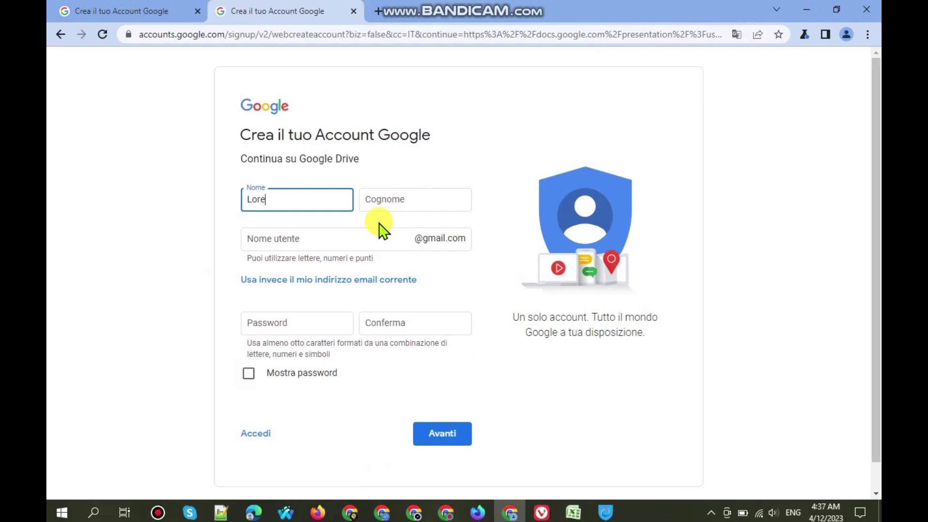
Enter the newly generated first and last names and append 2432afaga to the suggested username
key("Tab")
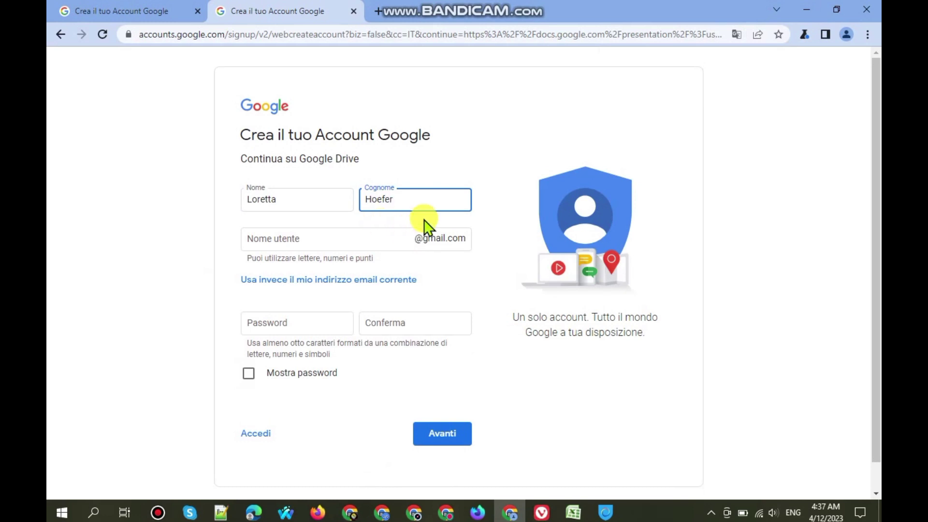
scroll(422, 222, "down", 1)
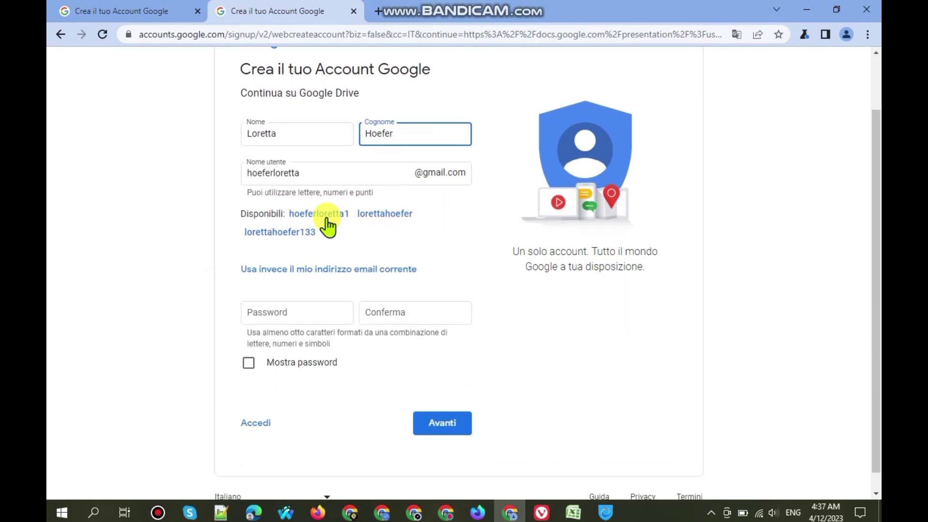
left_click(321, 179)
type("2432afaga")
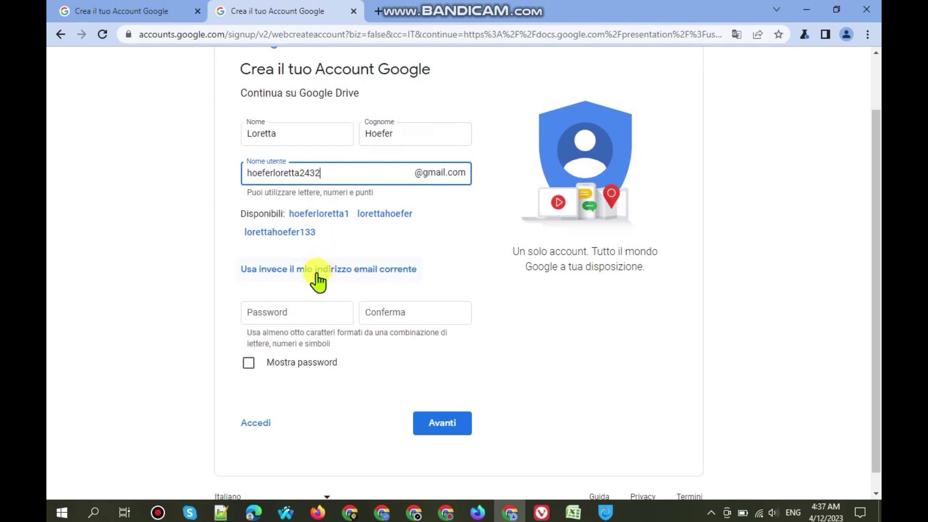
Enter the account password and repeat it in the confirmation field
left_click(310, 313)
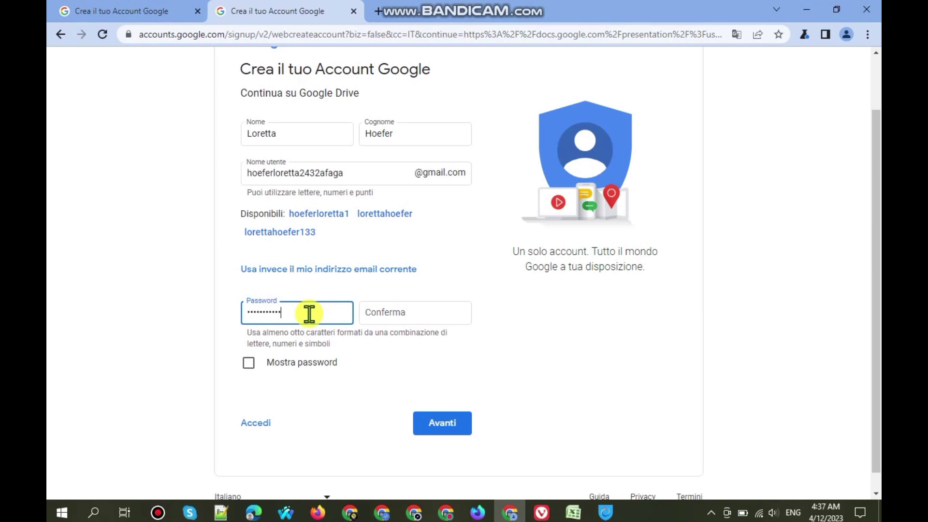
left_click(372, 315)
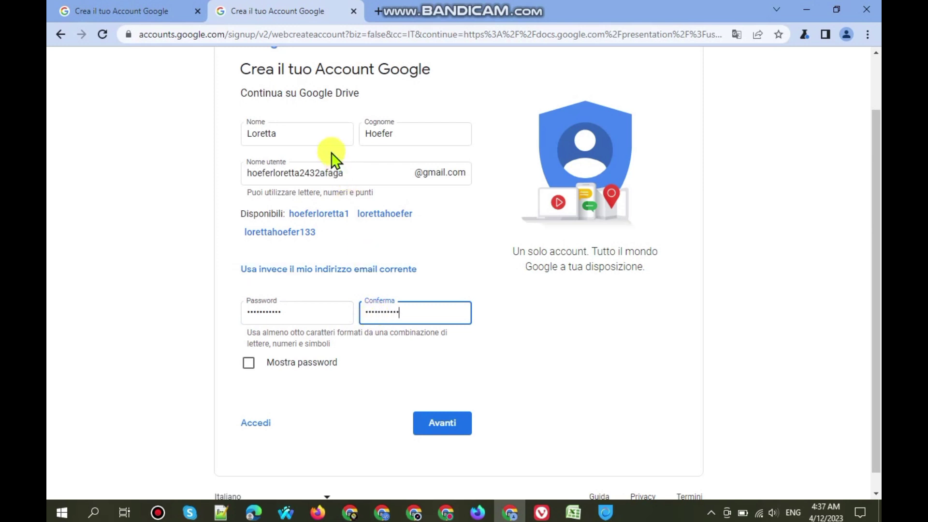
Append the filler text "adjskf fadklag dfkalgag fakglgag" to the first name and "fadfjakg fdajksfasg" to the last name
left_click(317, 133)
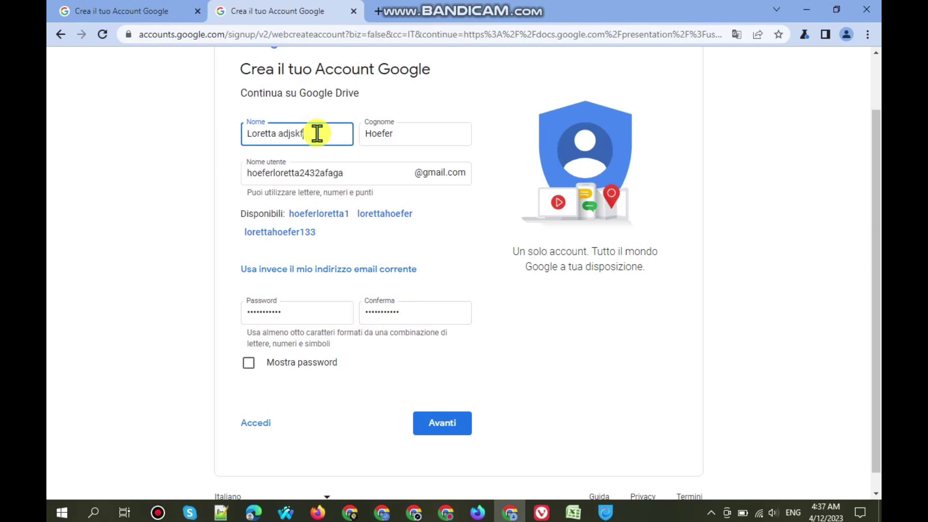
type("adjskf fadklag dfkalgag fkglgag")
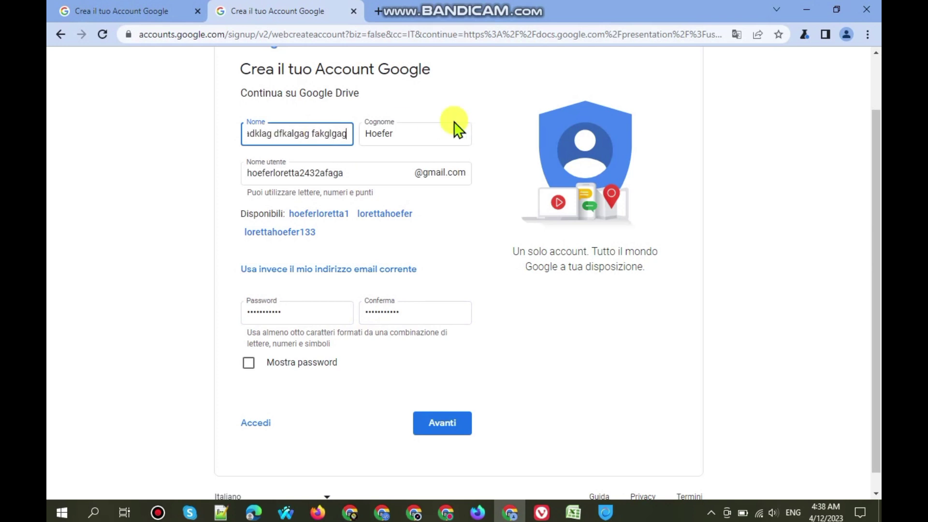
left_click(445, 135)
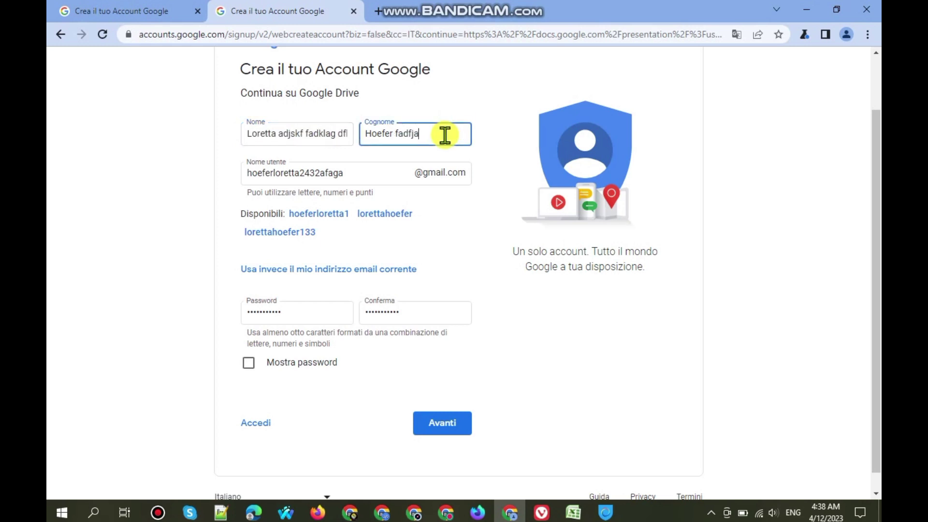
type("fadfjakg fdajkfasg")
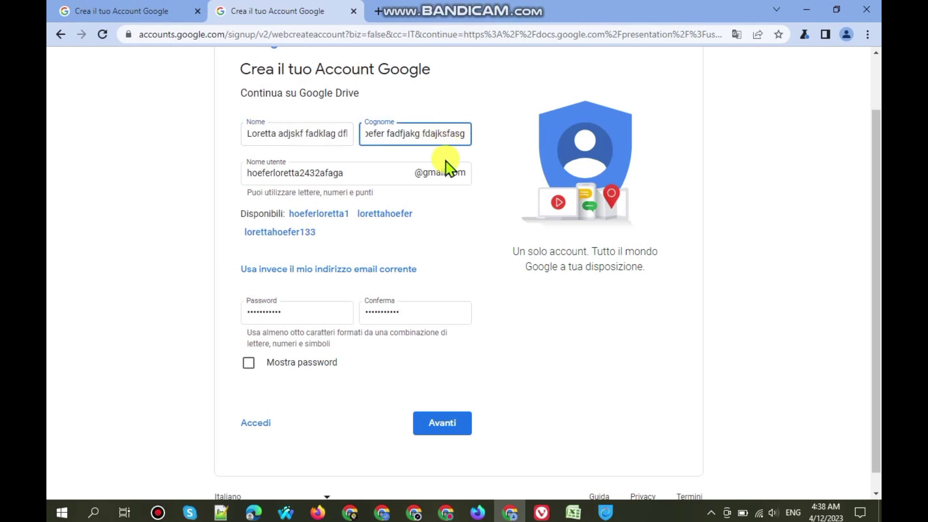
left_click(445, 226)
Try repeatedly to submit the sign-up form, shortening the last name's filler text to "fadfjakg fdasfasg" between attempts
left_click(448, 426)
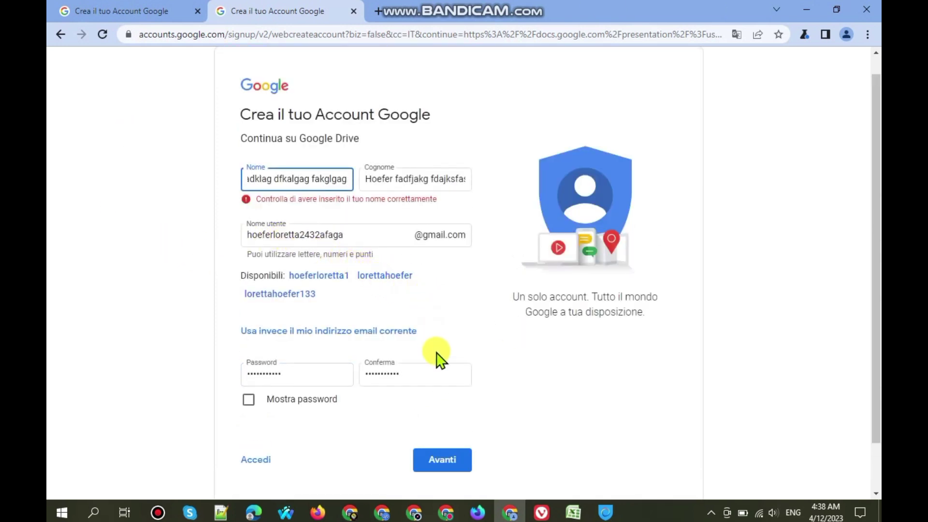
left_click(441, 303)
left_click(455, 463)
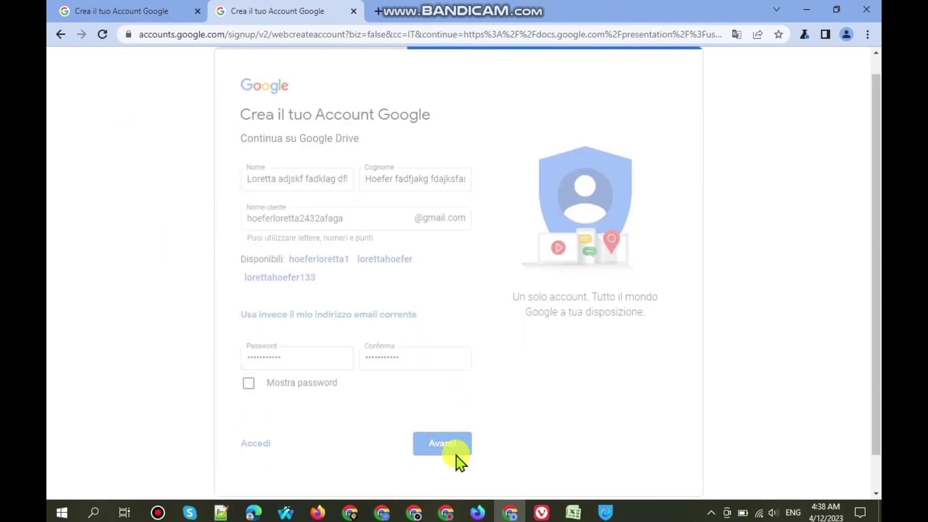
left_click(447, 179)
key("BackSpace")
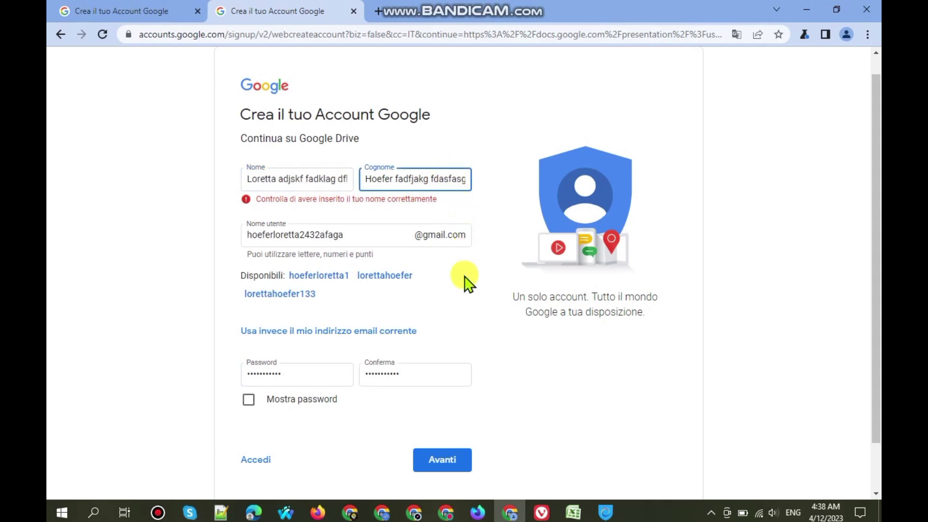
left_click(455, 463)
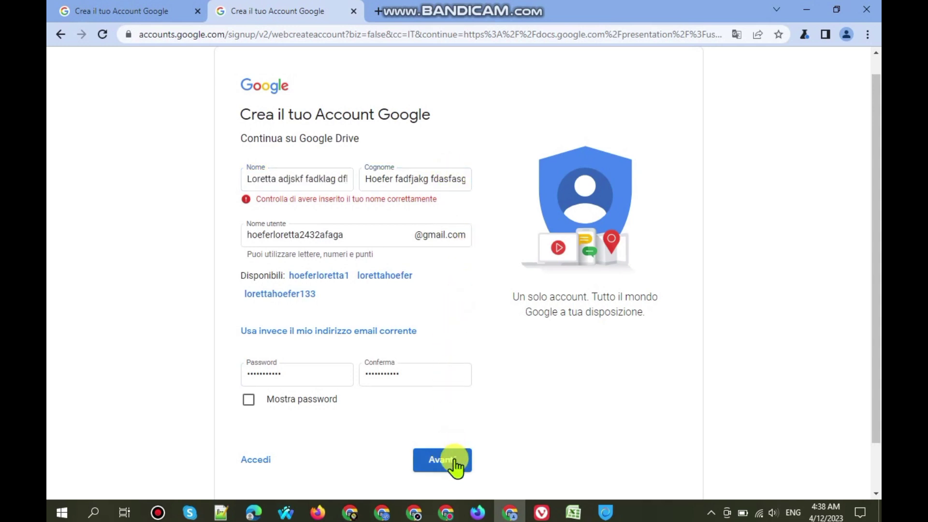
Remove the filler letters afaga from the end of the username and try to submit the sign-up form
left_click(365, 239)
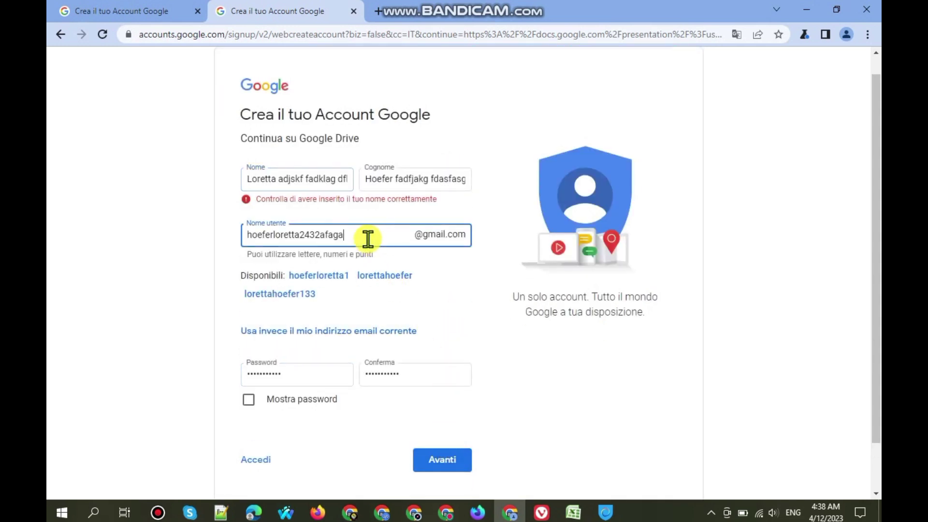
key("BackSpace")
key("BackSpace")
key("BackSpace")
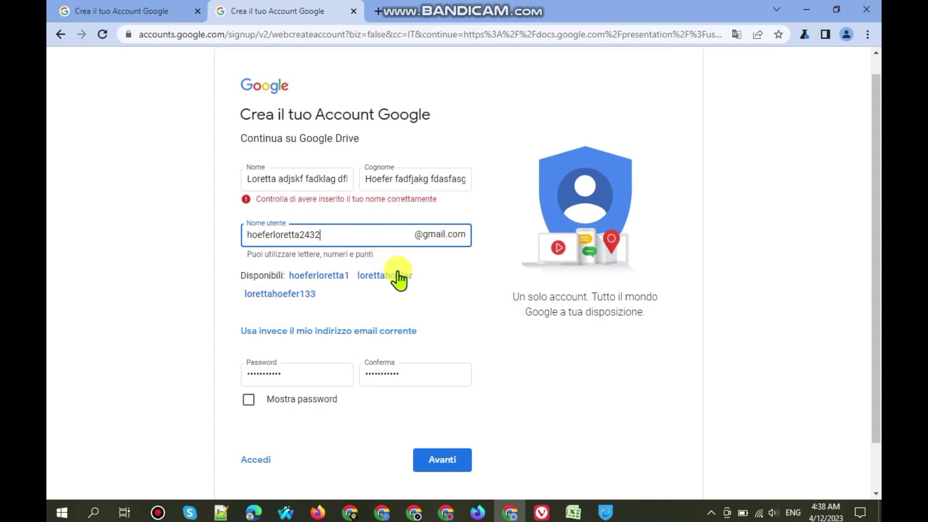
left_click(454, 298)
left_click(436, 463)
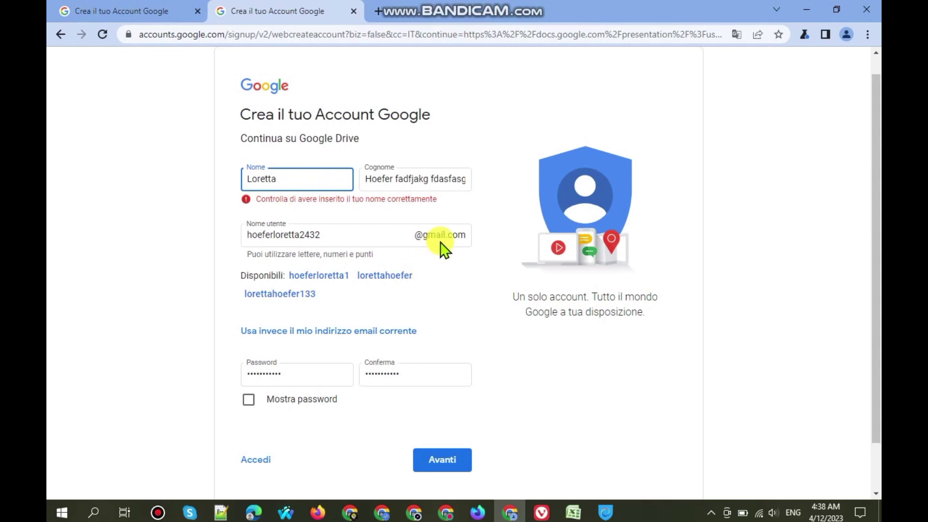
Strip the filler text from the names so only the generated first and last names remain, and submit the sign-up form
left_click(474, 294)
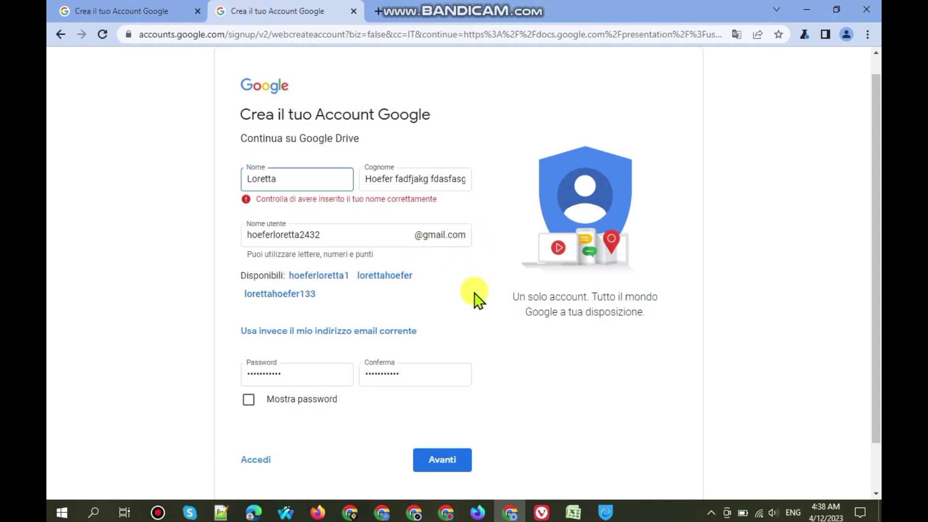
left_click(467, 184)
key("BackSpace")
key("BackSpace")
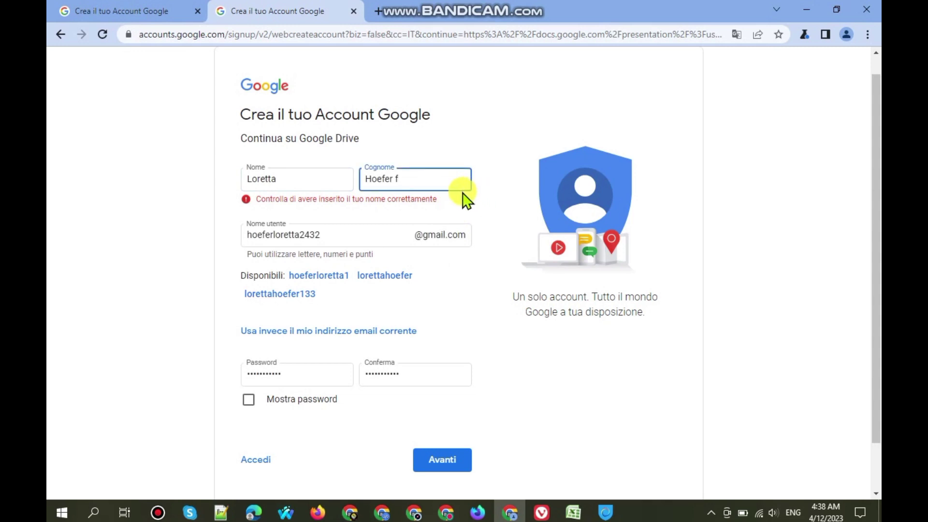
left_click(460, 281)
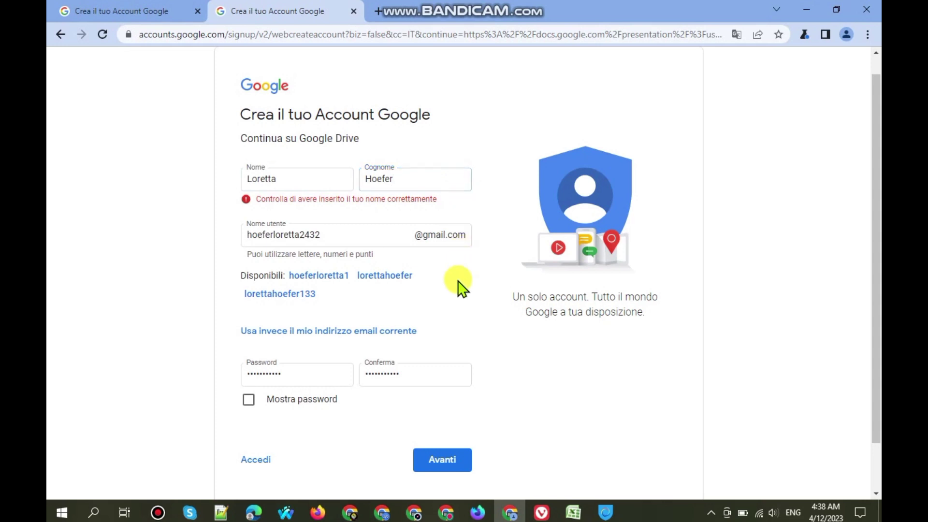
scroll(438, 299, "down", 1)
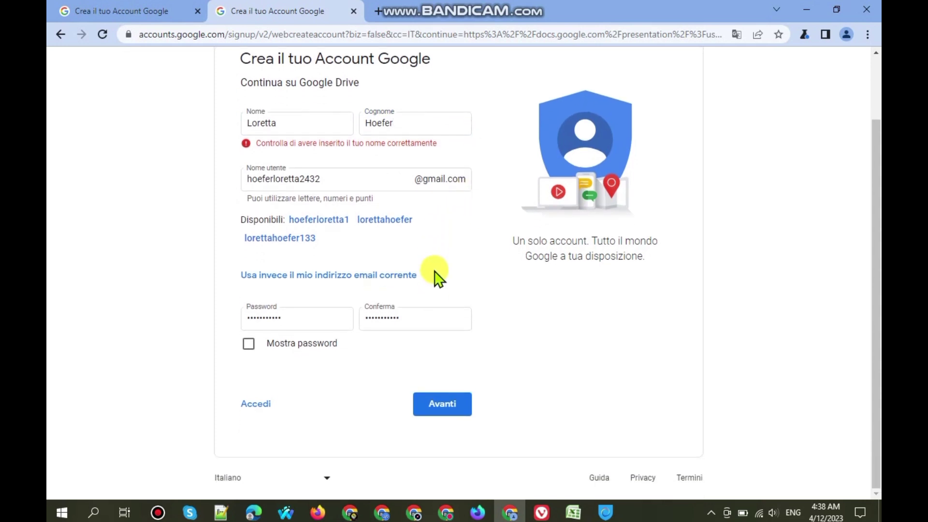
left_click(427, 405)
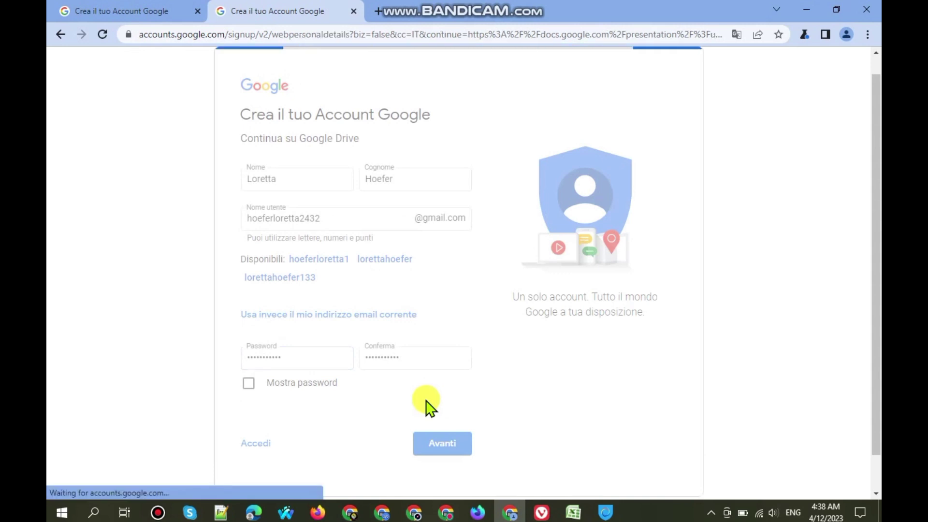
Generate another identity in Fake Name Generator and select the recovery e-mail address in cell C21 of the Hospot//April sheet
left_click(350, 512)
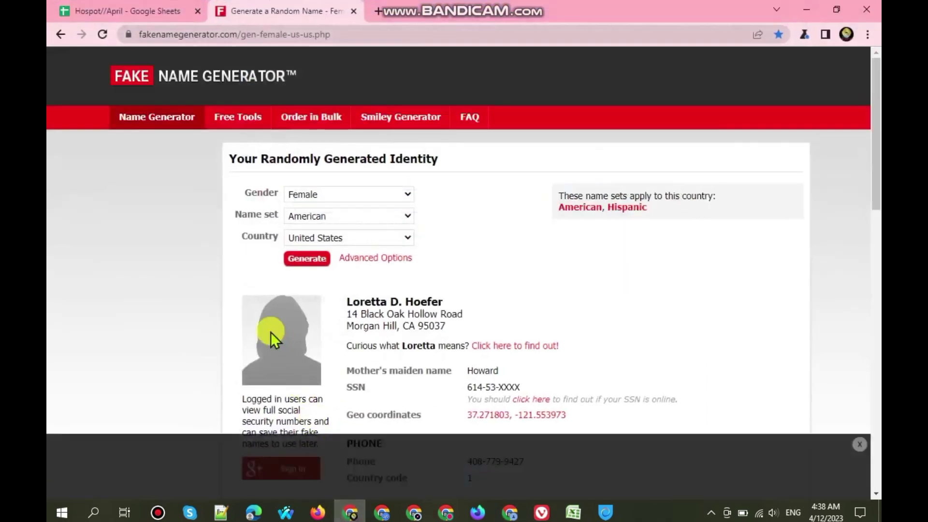
left_click(309, 258)
left_click(80, 6)
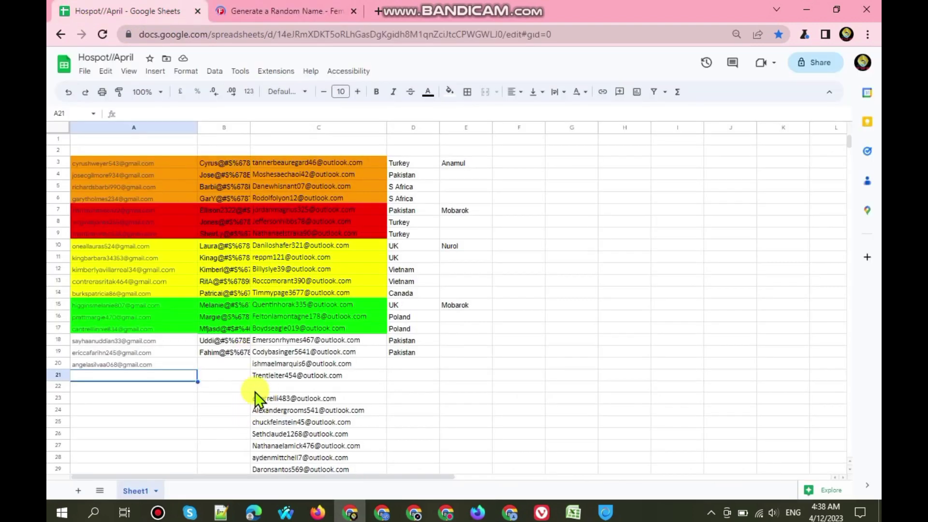
left_click(282, 377)
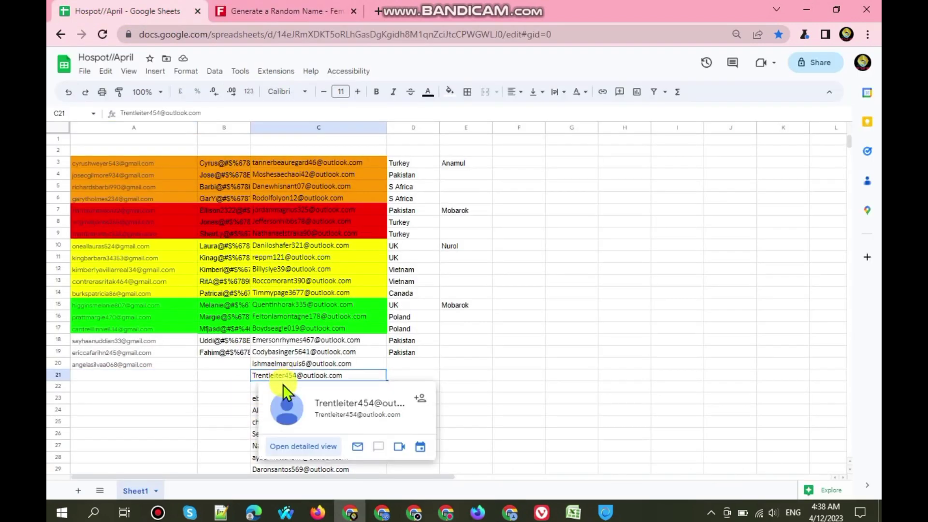
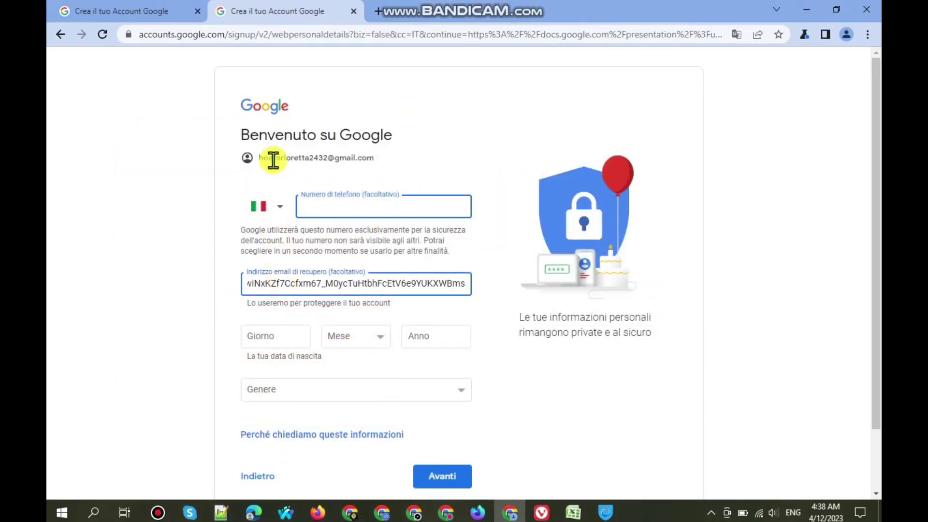
Copy the new Gmail address from the sign-up page into cell A21 of the Hospot//April sheet and return to the sign-up form
double_click(273, 160)
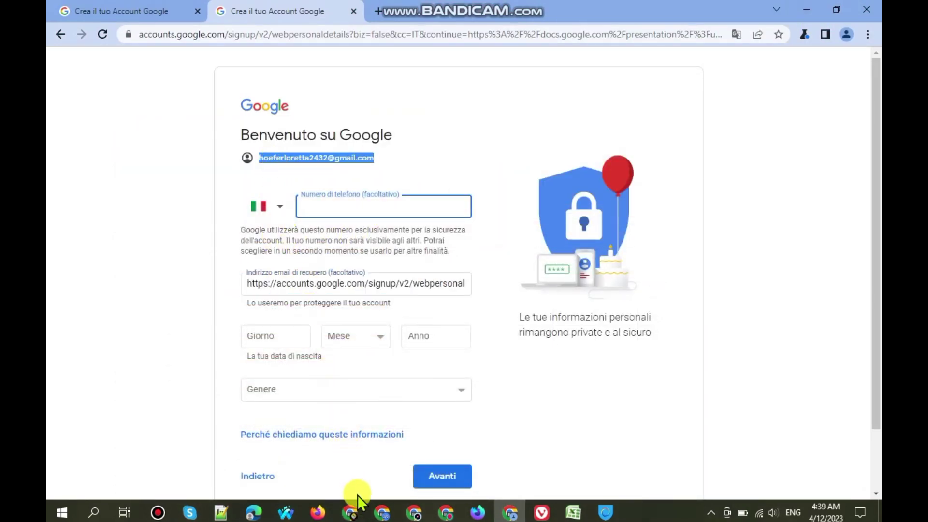
left_click(352, 512)
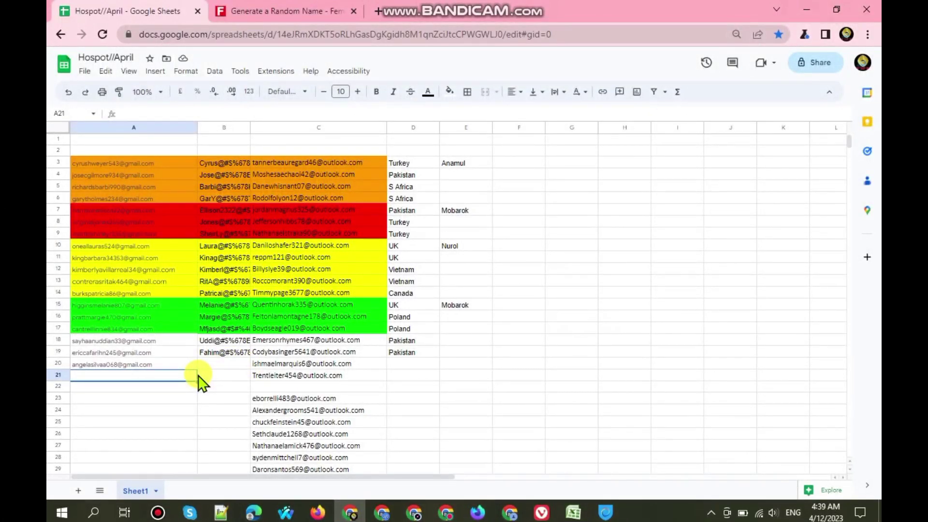
key("ctrl+v")
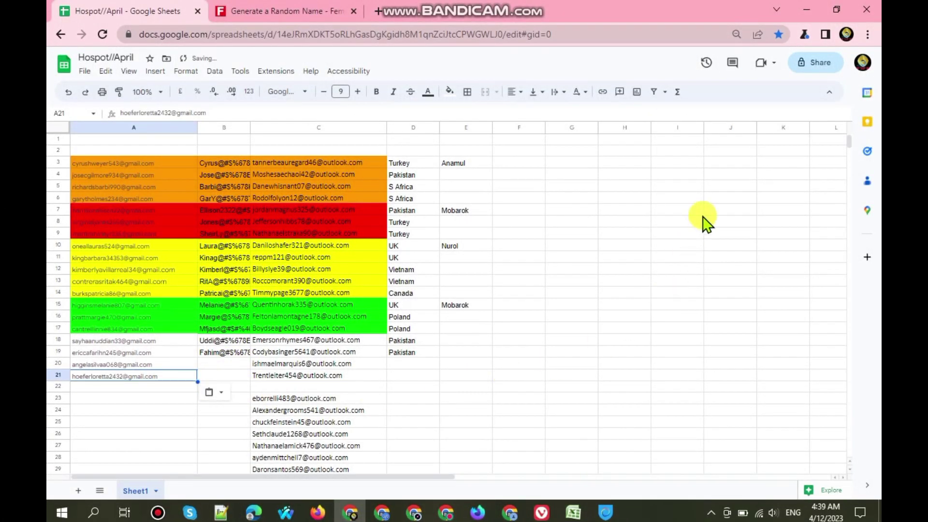
left_click(813, 14)
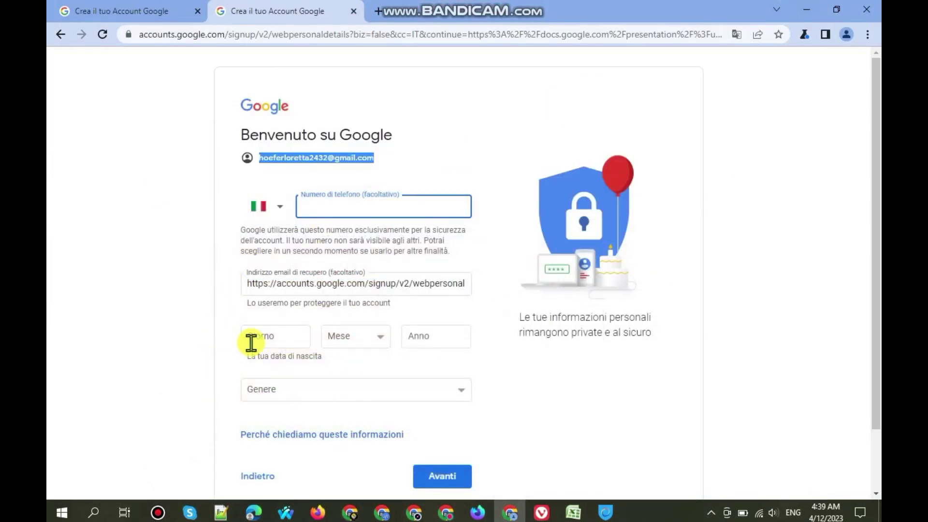
Fill in the day, month and year of the date of birth for the new account
left_click(252, 341)
type("23")
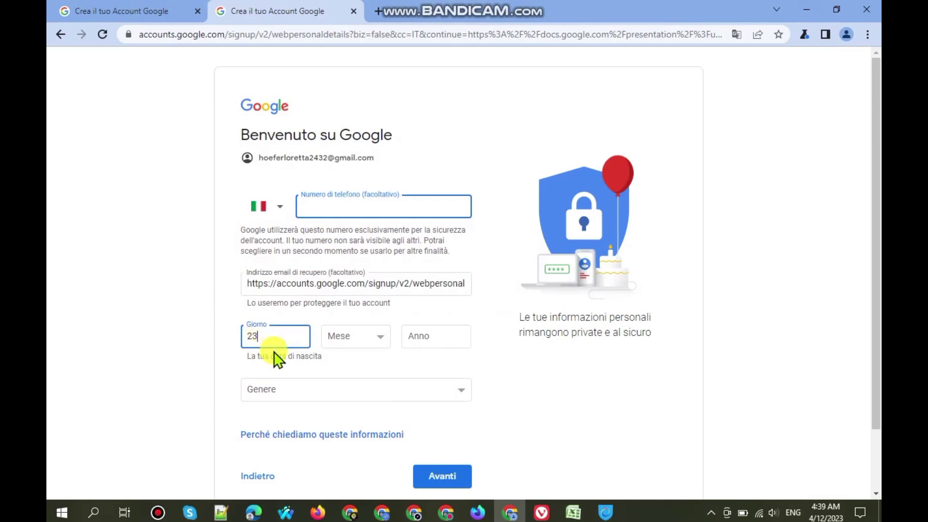
left_click(343, 344)
left_click(346, 354)
left_click(438, 337)
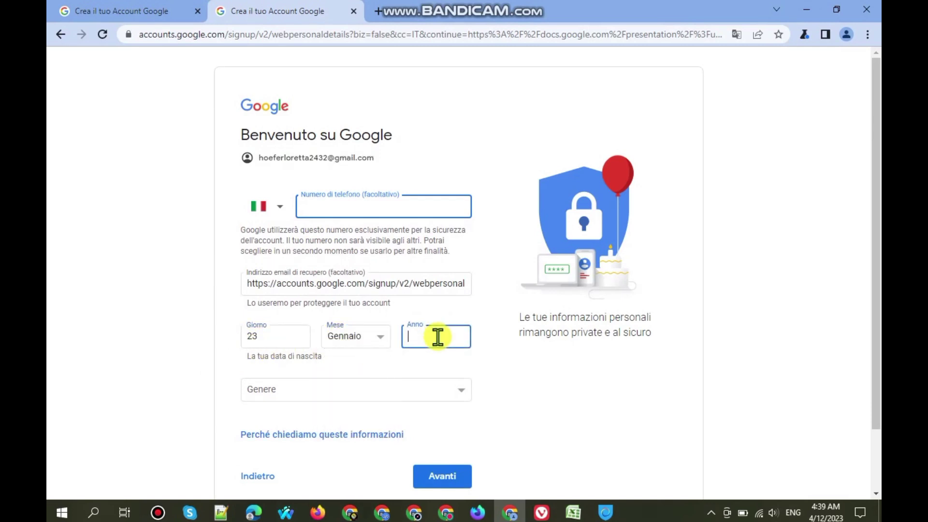
type("1995")
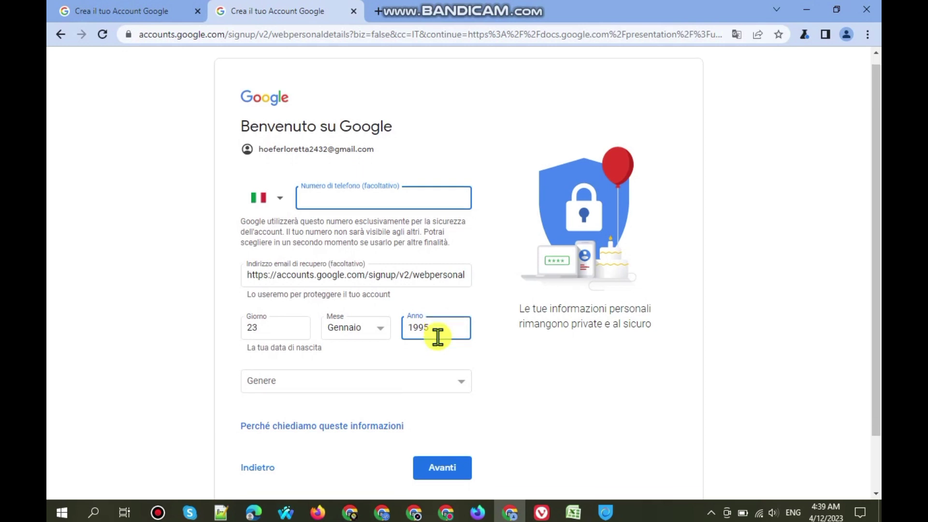
Set the gender to Donna and try to submit the personal details
scroll(411, 339, "down", 1)
left_click(319, 326)
left_click(297, 345)
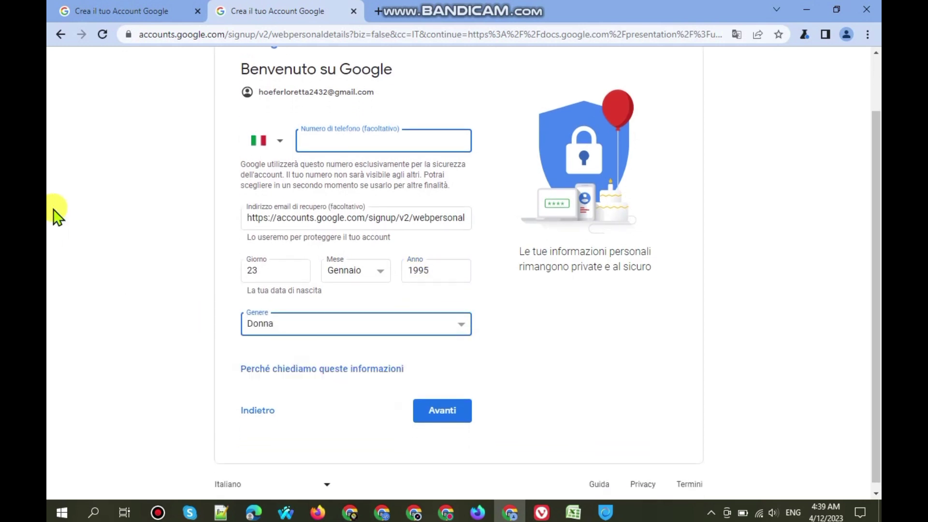
left_click(443, 412)
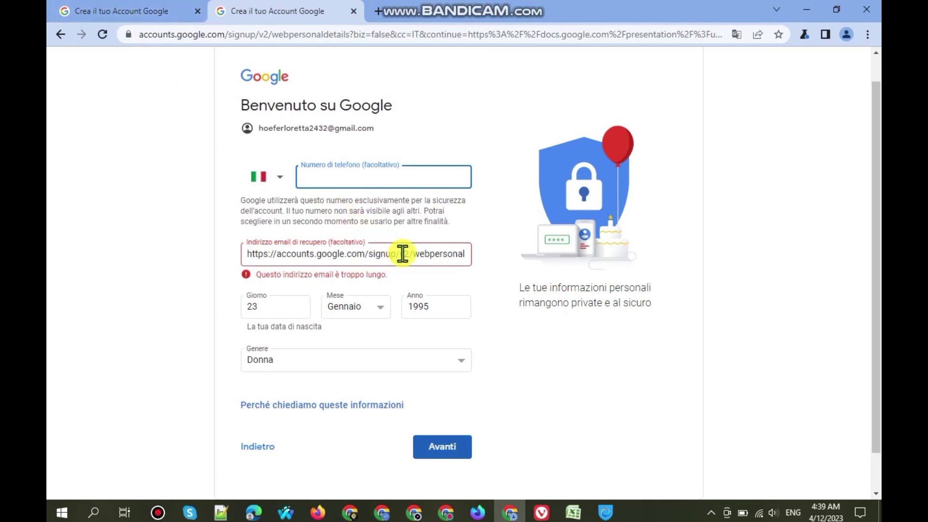
Replace the URL in the recovery e-mail field with the address from cell C21 of the sheet, and submit the personal details
key("ctrl+a")
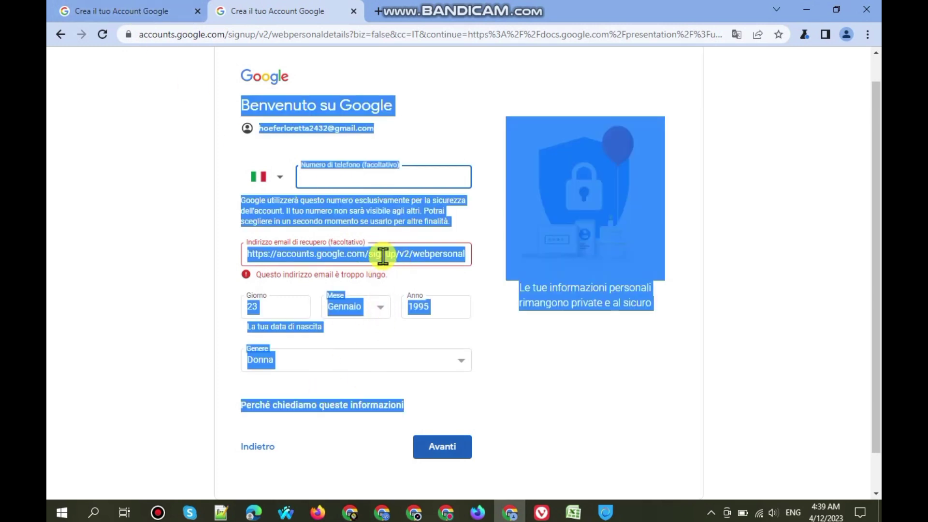
left_click(382, 255)
key("ctrl+a")
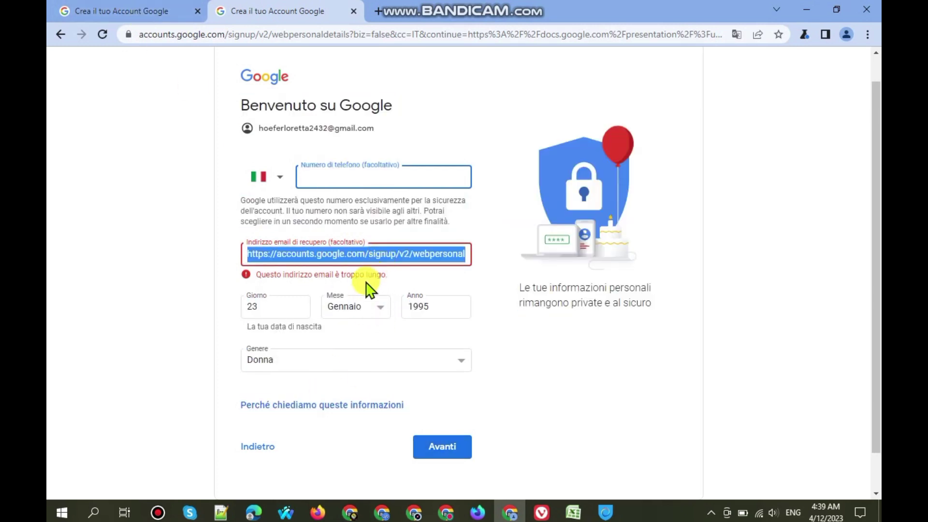
key("BackSpace")
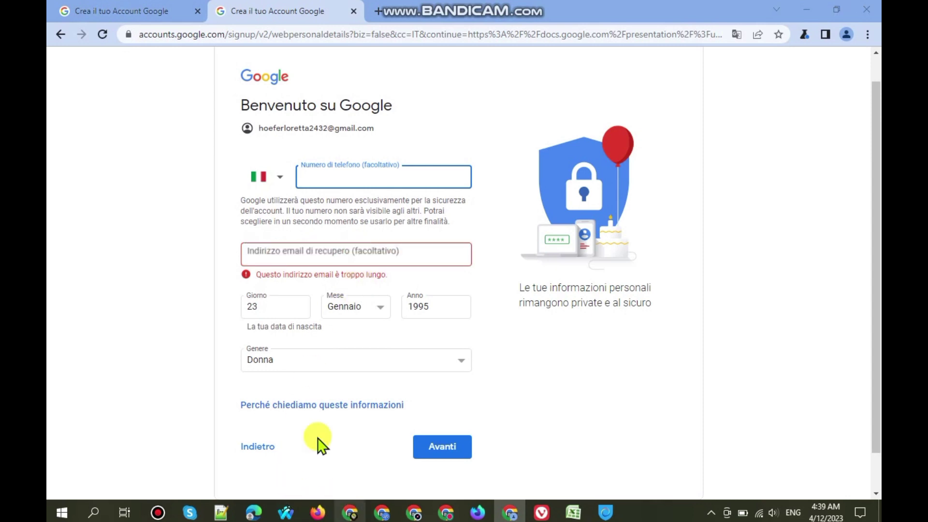
key("alt+Tab")
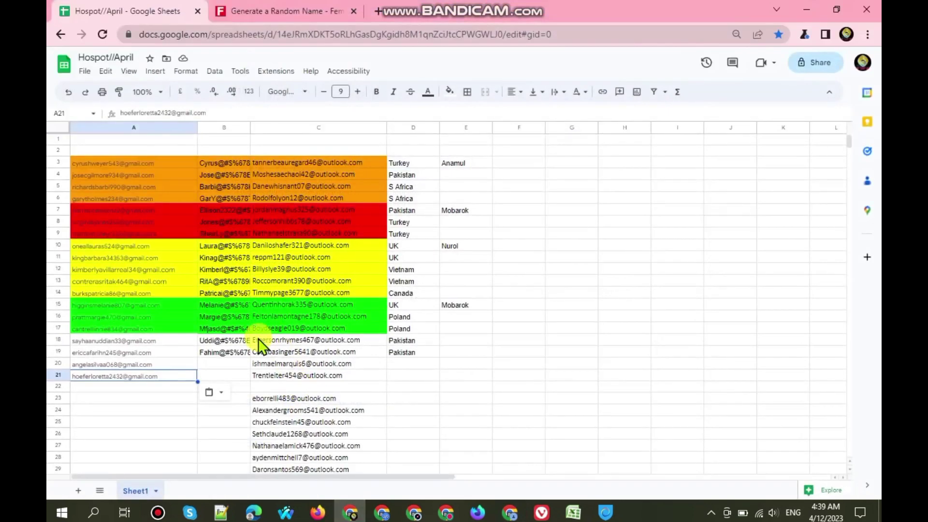
left_click(267, 381)
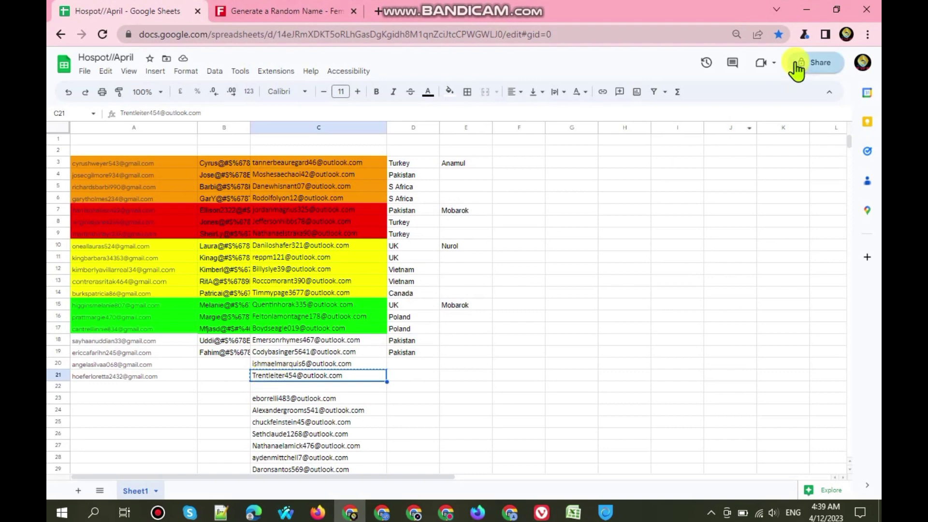
key("alt+Tab")
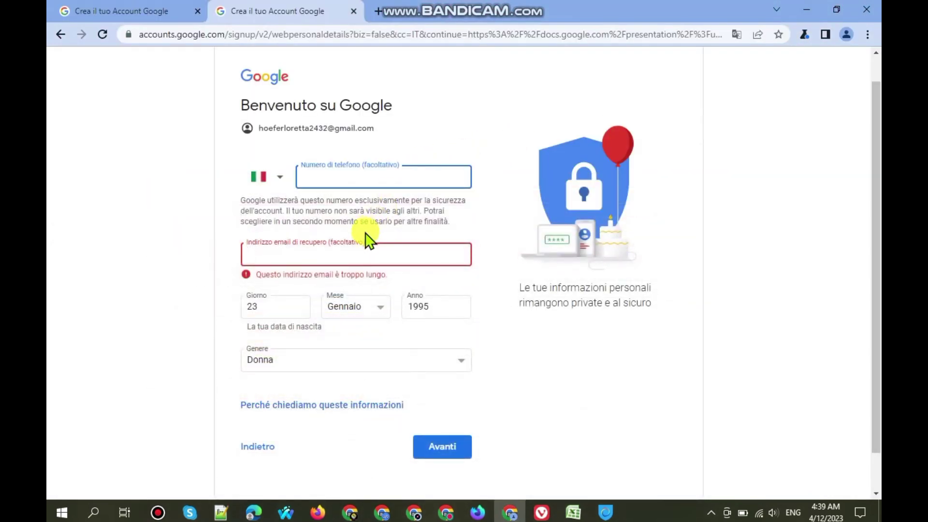
key("ctrl+v")
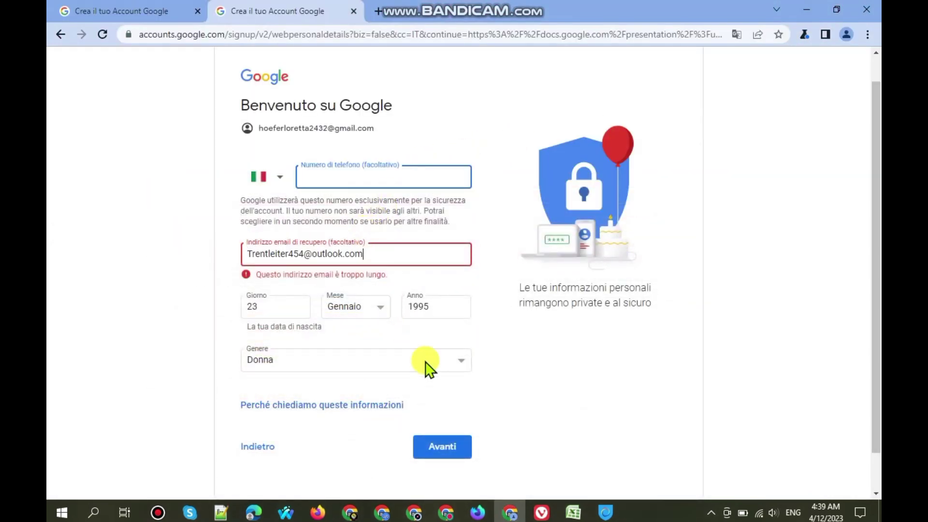
left_click(449, 455)
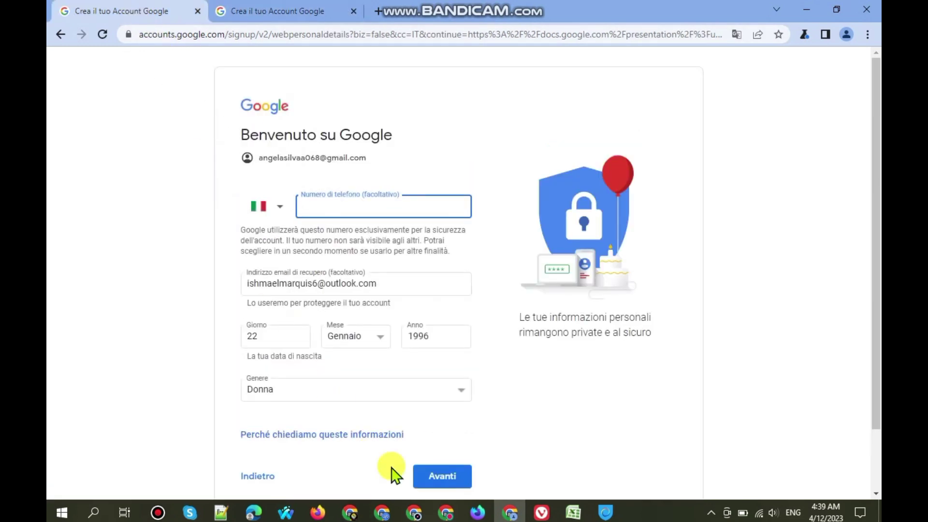
Submit the personal details of the account in the other sign-up tab and choose Personalizzazione rapida (1 passaggio) for it
left_click(441, 479)
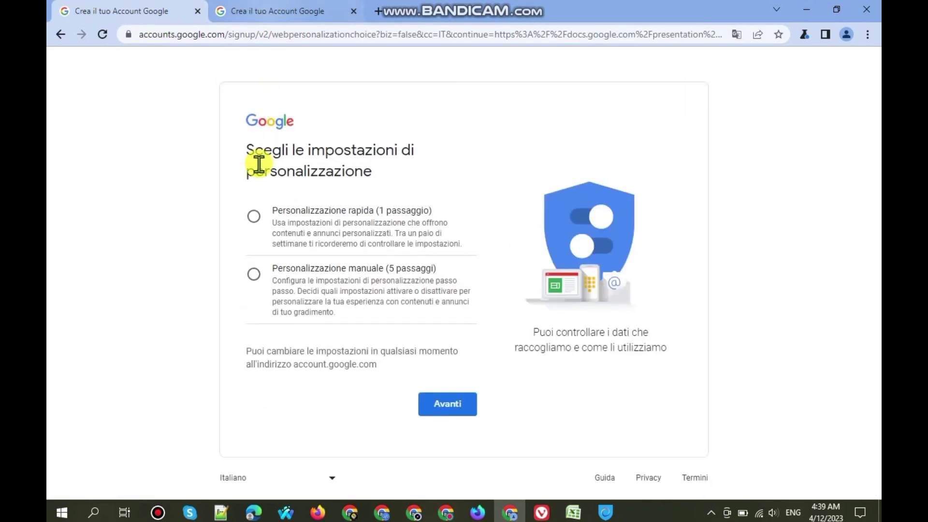
left_click(254, 216)
left_click(445, 410)
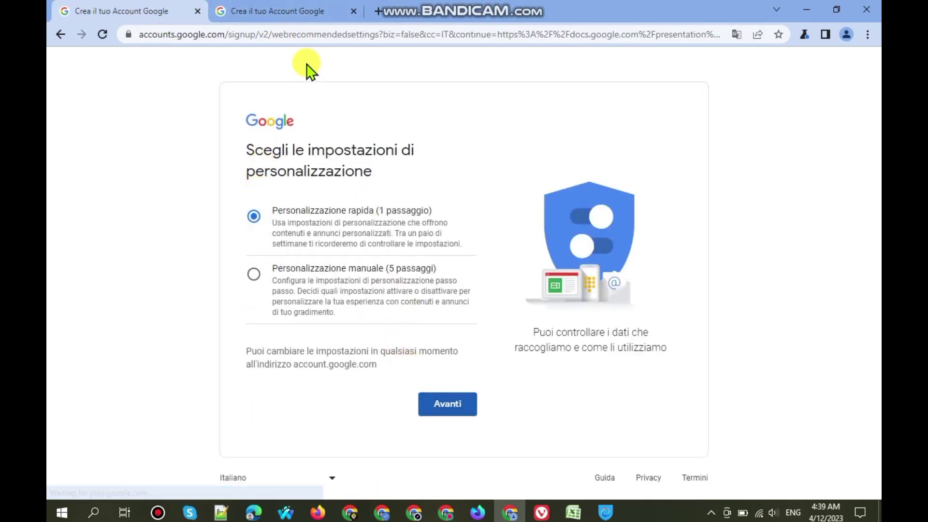
Choose Personalizzazione rapida (1 passaggio) for the newest account and confirm its personalization and cookie settings
left_click(251, 219)
left_click(442, 404)
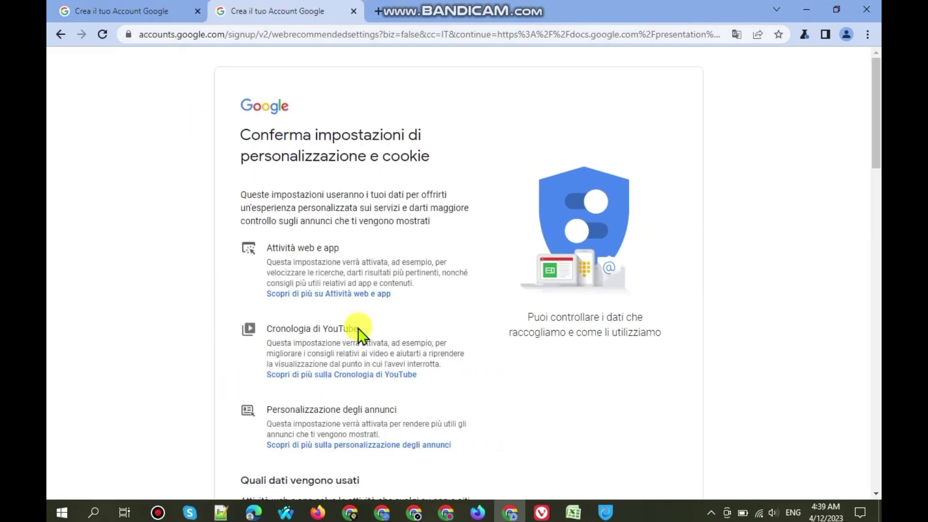
scroll(358, 334, "down", 20)
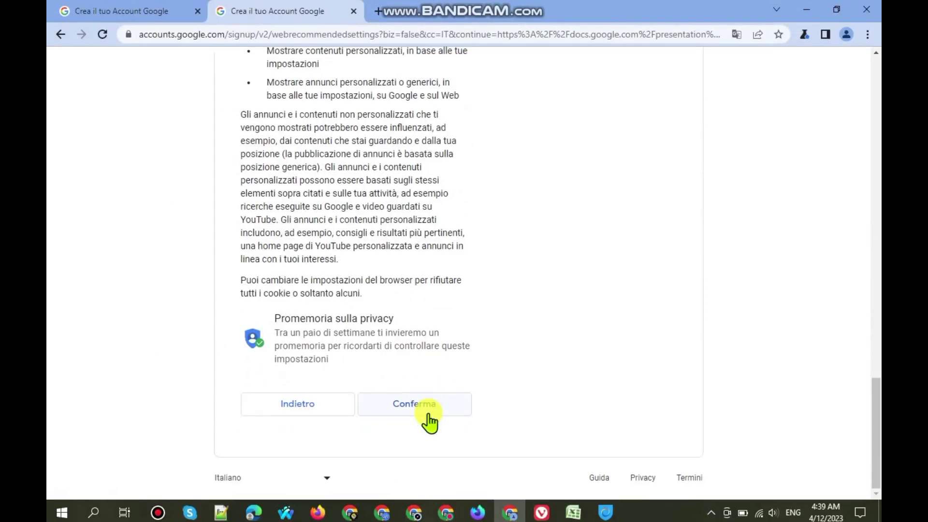
left_click(428, 415)
Confirm the personalization and cookie settings for the account in the other sign-up tab and accept its Privacy e termini
left_click(150, 18)
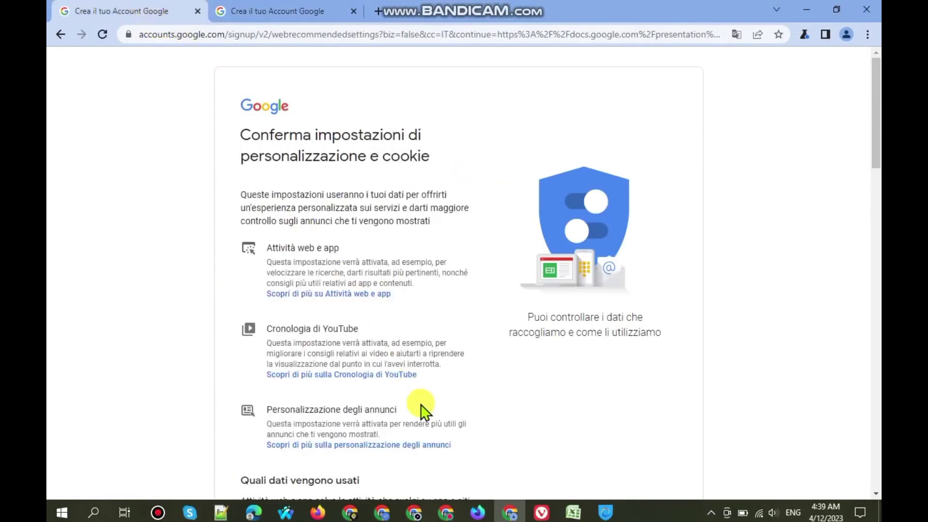
scroll(420, 404, "down", 20)
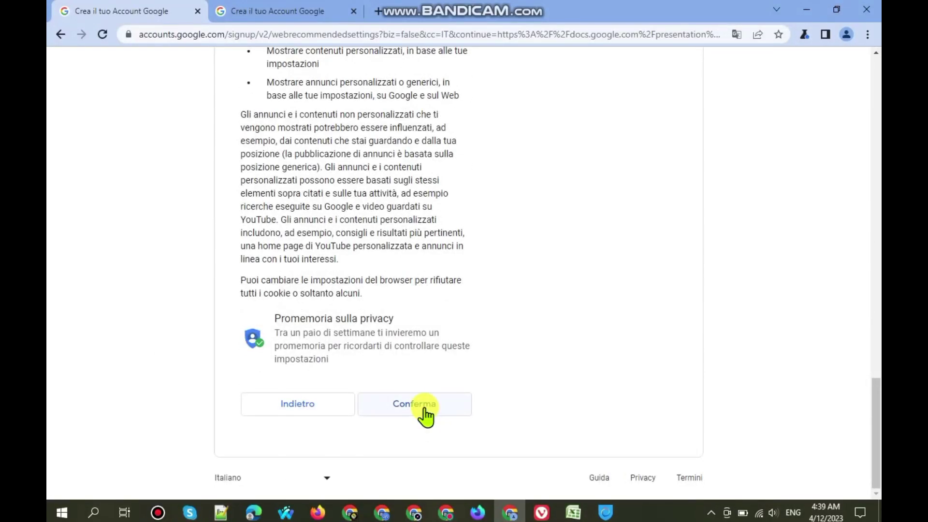
left_click(425, 410)
scroll(415, 352, "down", 20)
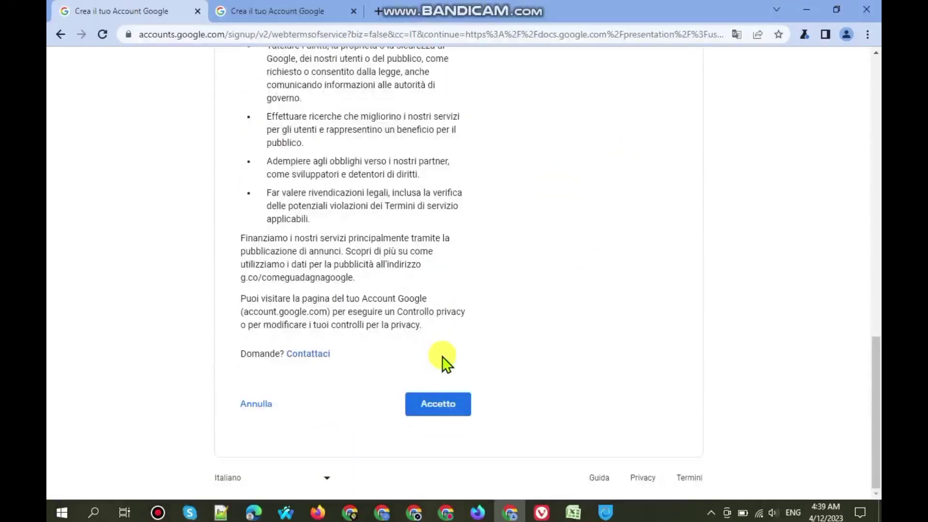
left_click(452, 407)
Accept the Privacy e termini for the newest account and dismiss the offer to continue in a new Chrome profile
left_click(283, 11)
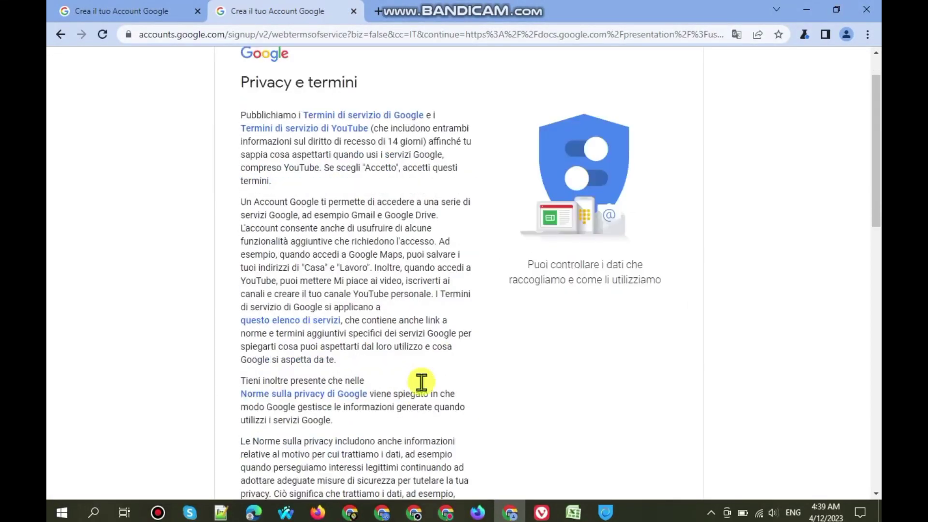
scroll(422, 382, "down", 15)
left_click(438, 404)
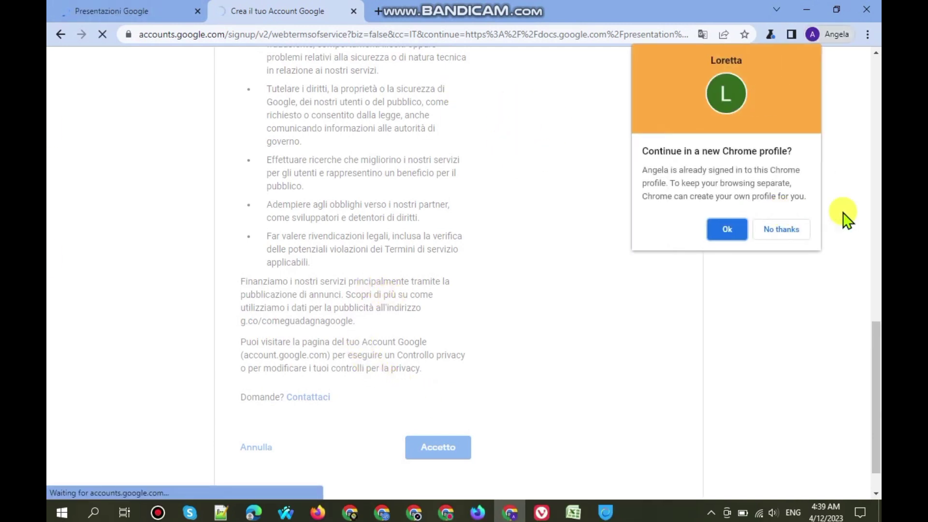
left_click(822, 230)
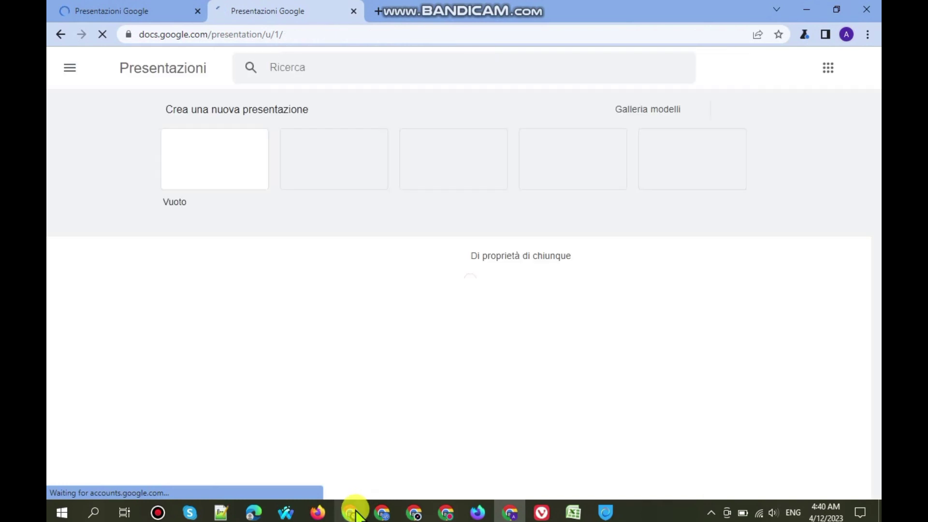
Record Italy as the country for both new accounts in cells D20 and D21 of the Hospot//April sheet
left_click(356, 512)
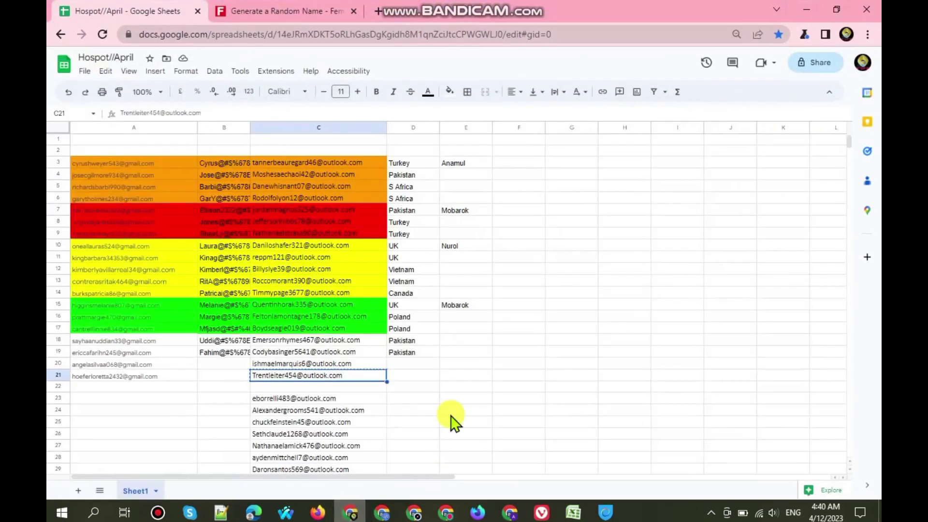
key("ctrl+c")
left_click(405, 365)
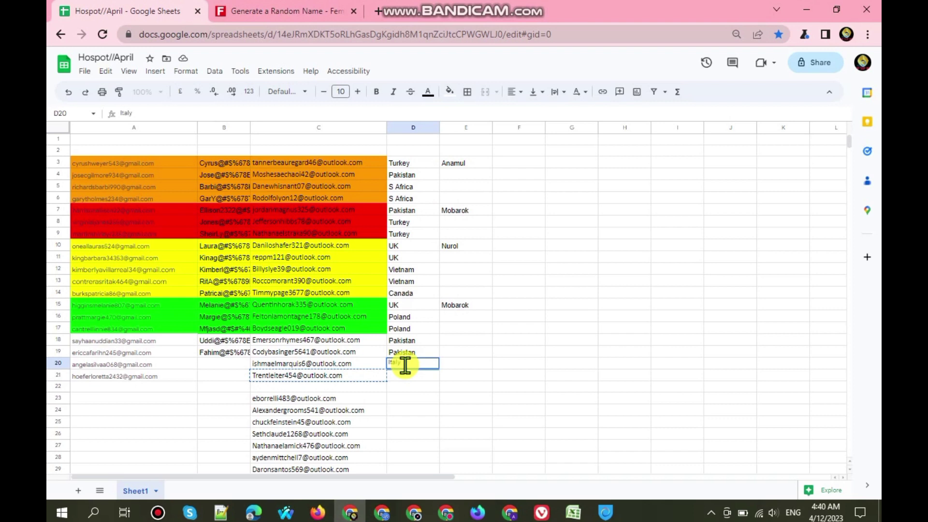
type("Italy")
key("Return")
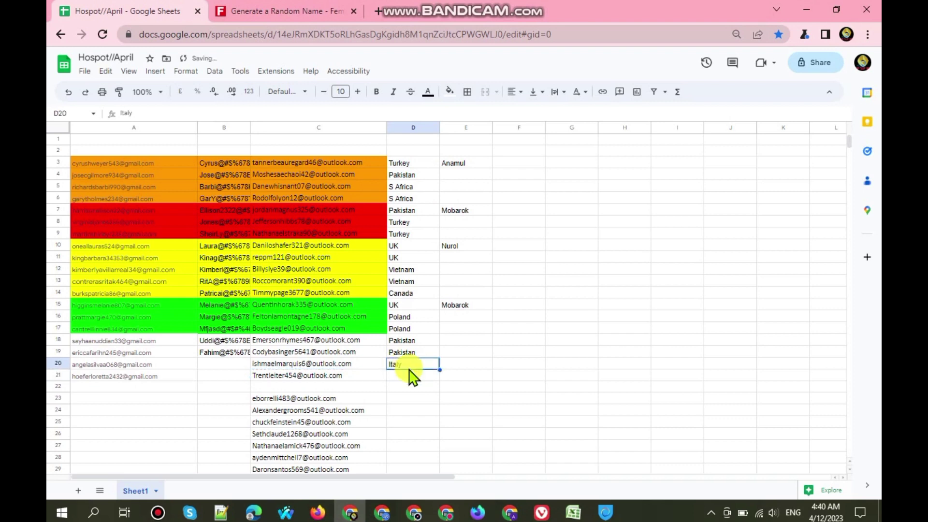
left_click(431, 367)
left_click_drag(440, 371, 437, 381)
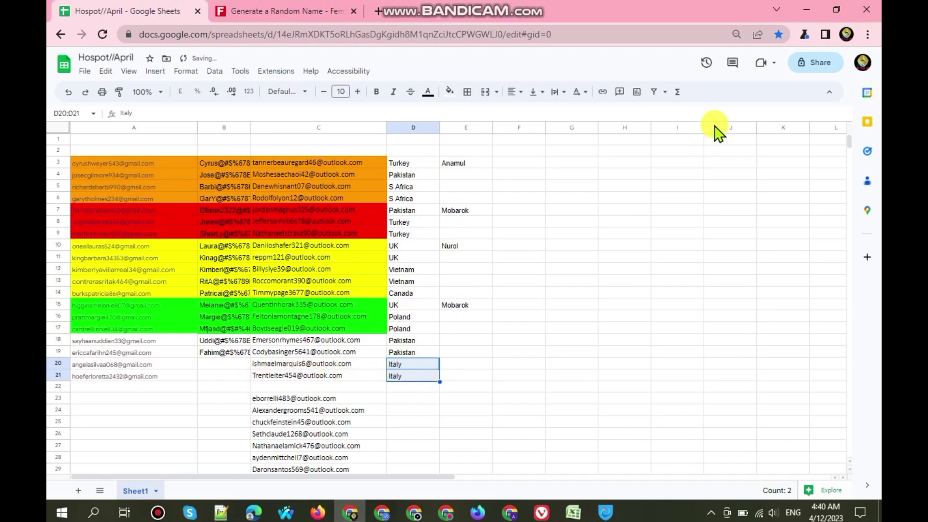
left_click(808, 10)
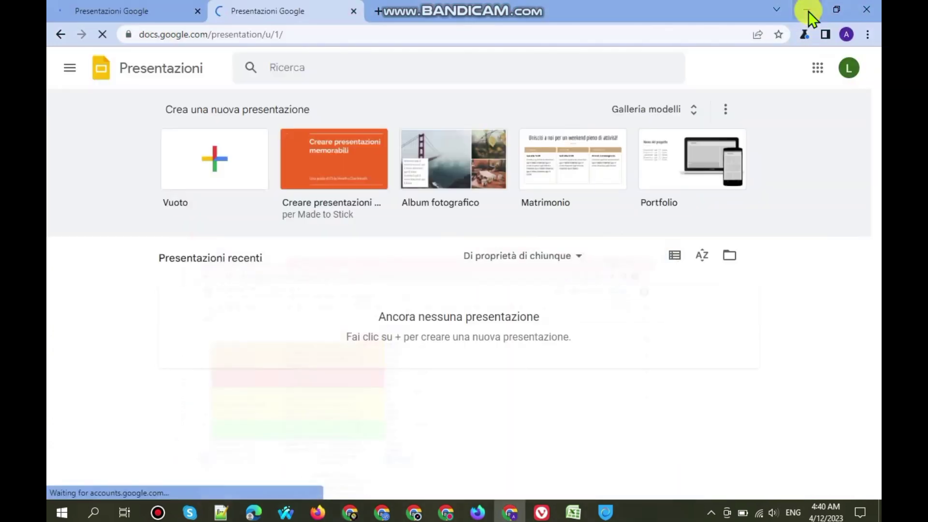
Check the Presentazioni Google pages of both new accounts, and close both, leaving only a new blank tab
left_click(103, 8)
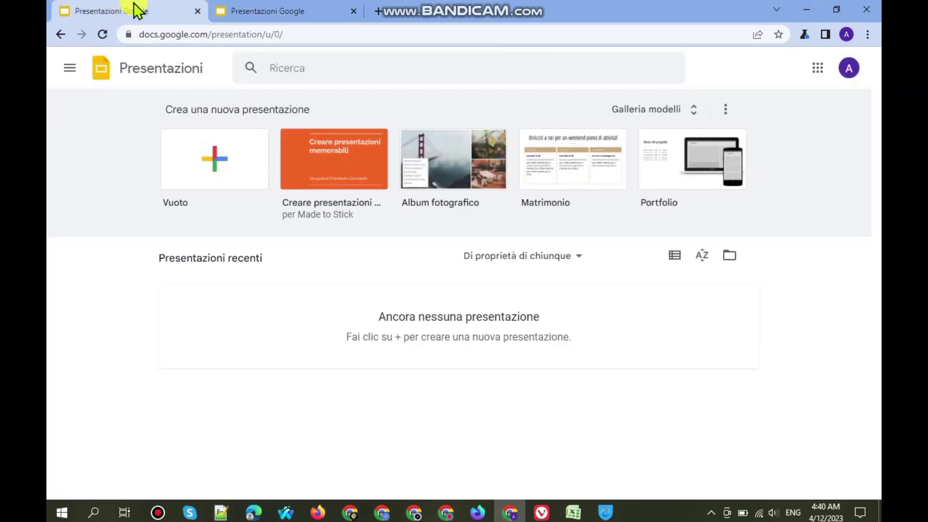
left_click(263, 10)
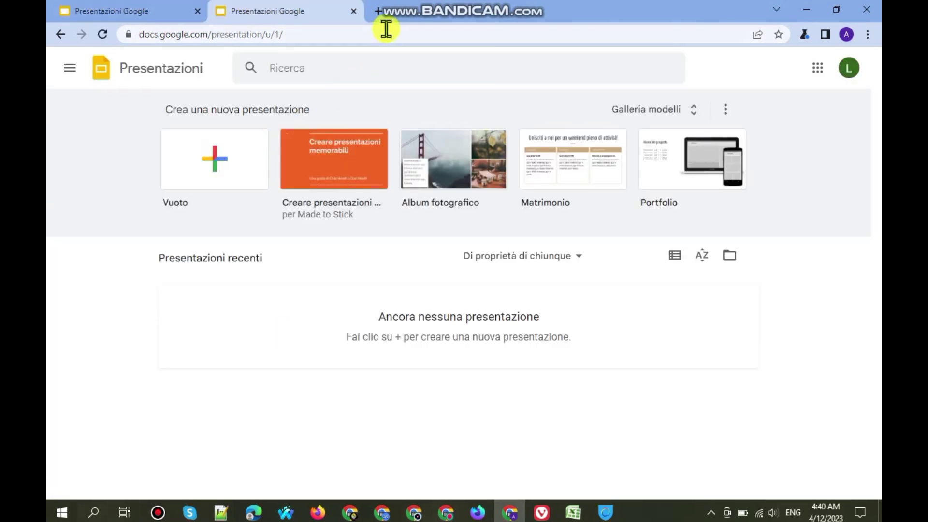
left_click(378, 11)
left_click(354, 11)
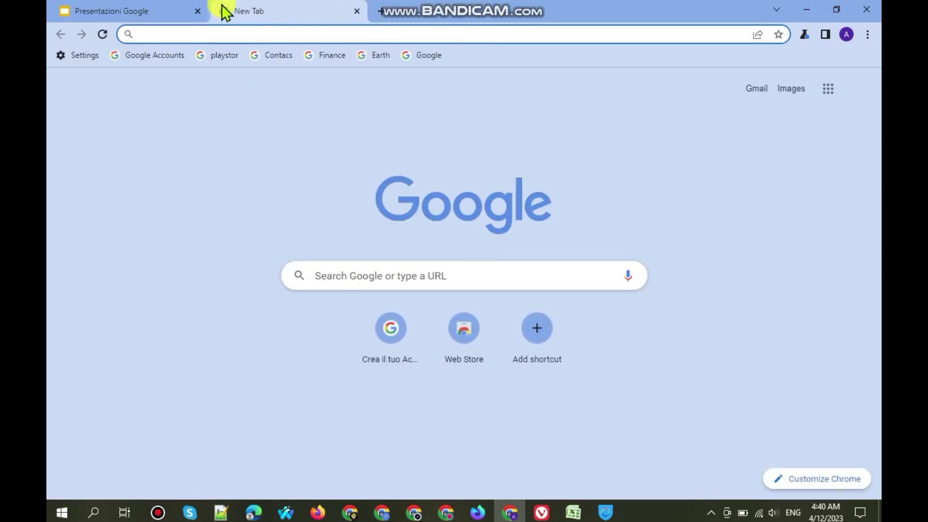
left_click(197, 10)
Clear all Chrome browsing data for the All time range, close the browser and refresh the desktop
left_click(80, 56)
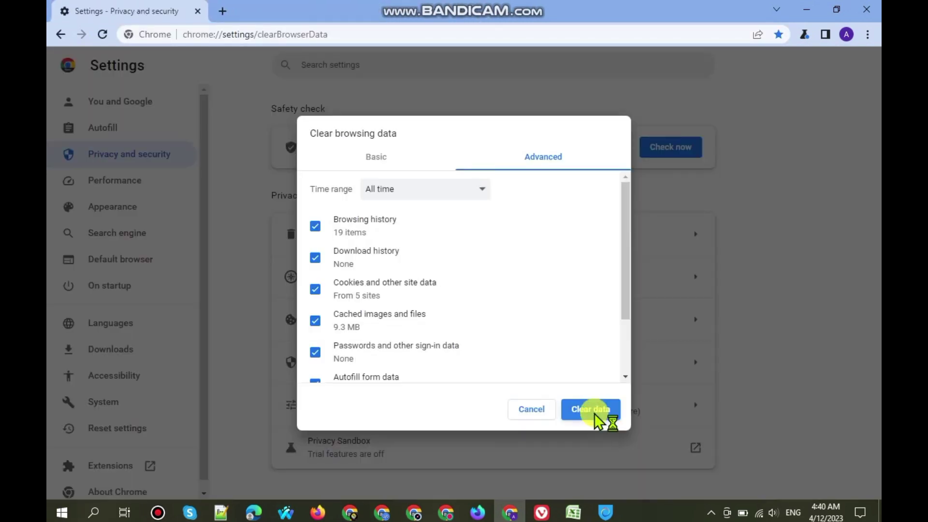
left_click(593, 413)
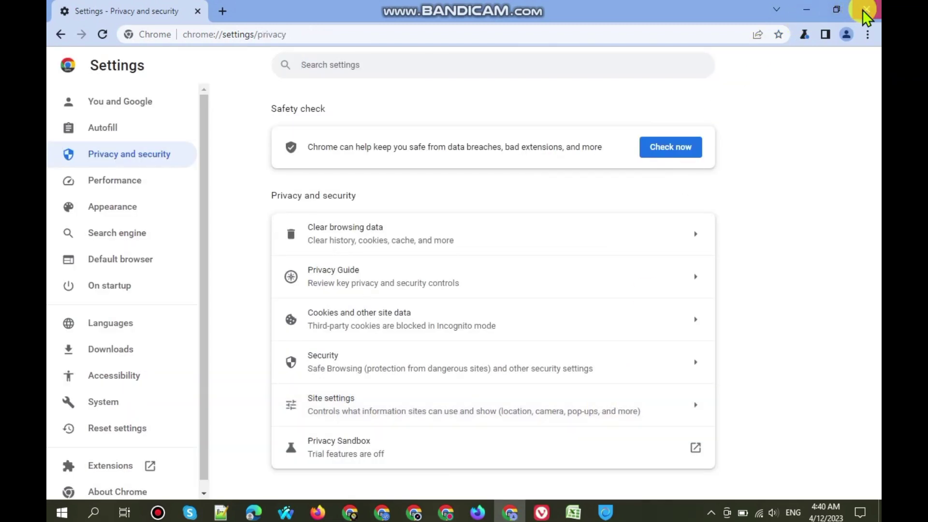
left_click(863, 9)
right_click(576, 78)
left_click(608, 115)
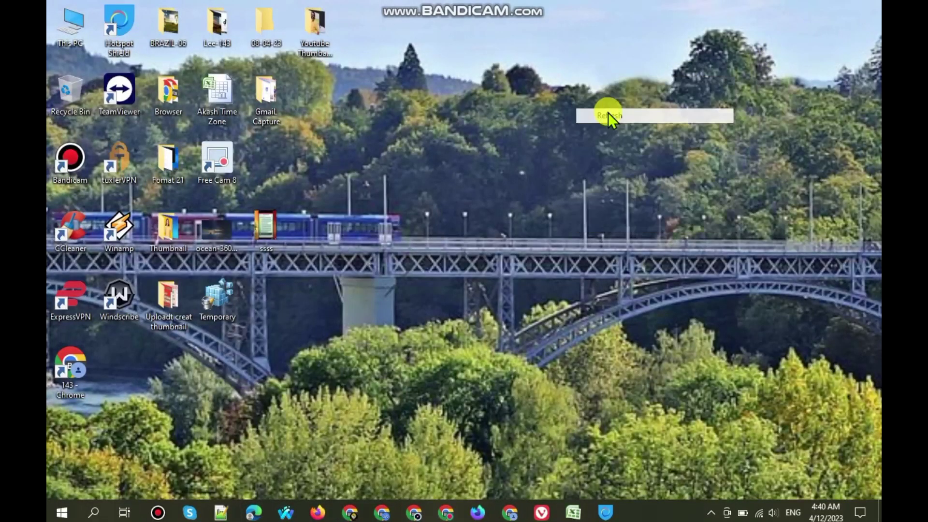
Bring up Optimize Drives from the properties of Local Disk (C:) in This PC
double_click(74, 15)
right_click(275, 125)
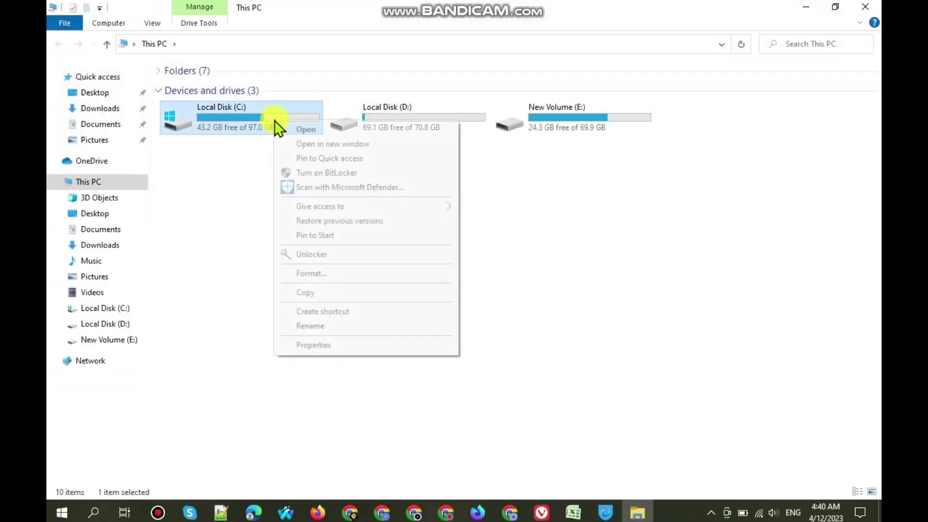
left_click(328, 345)
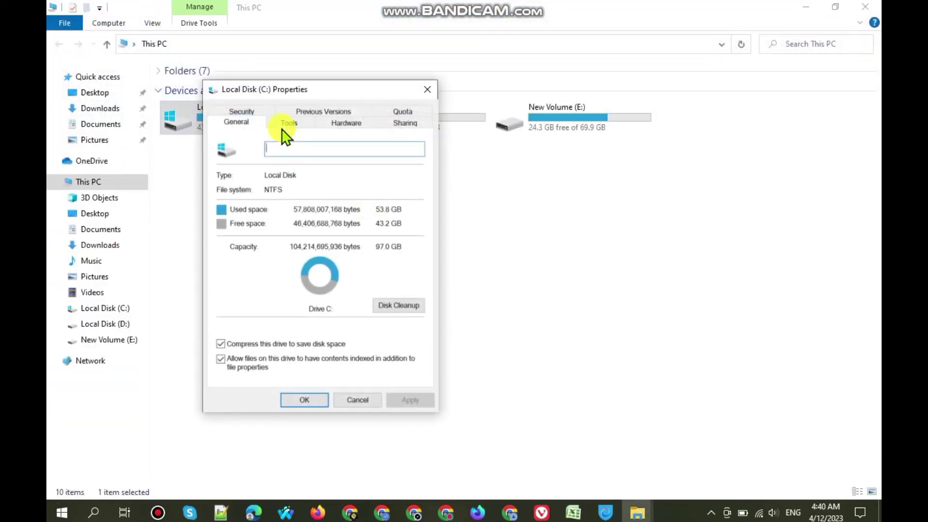
left_click(286, 124)
left_click(374, 249)
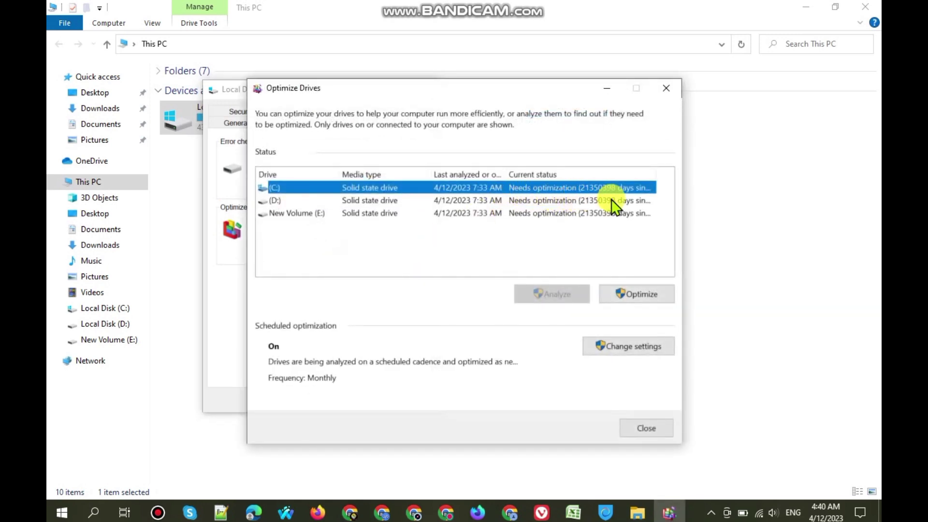
Optimize the drives C:, D: and New Volume (E:) one after another
left_click(633, 298)
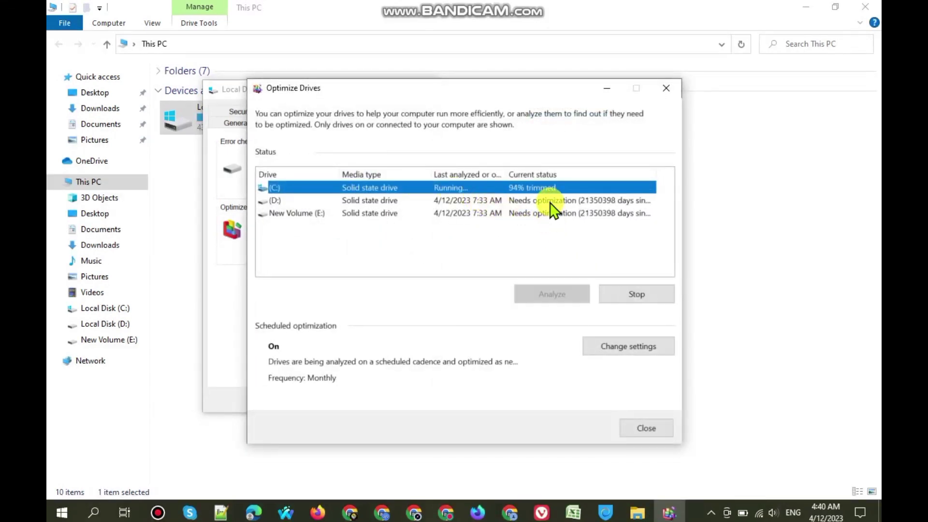
left_click(550, 201)
left_click(631, 296)
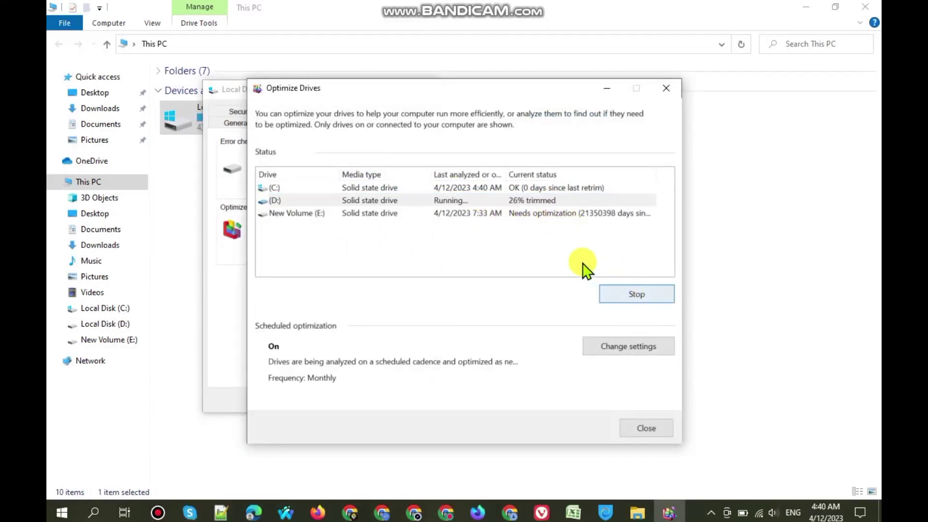
left_click(549, 214)
left_click(635, 297)
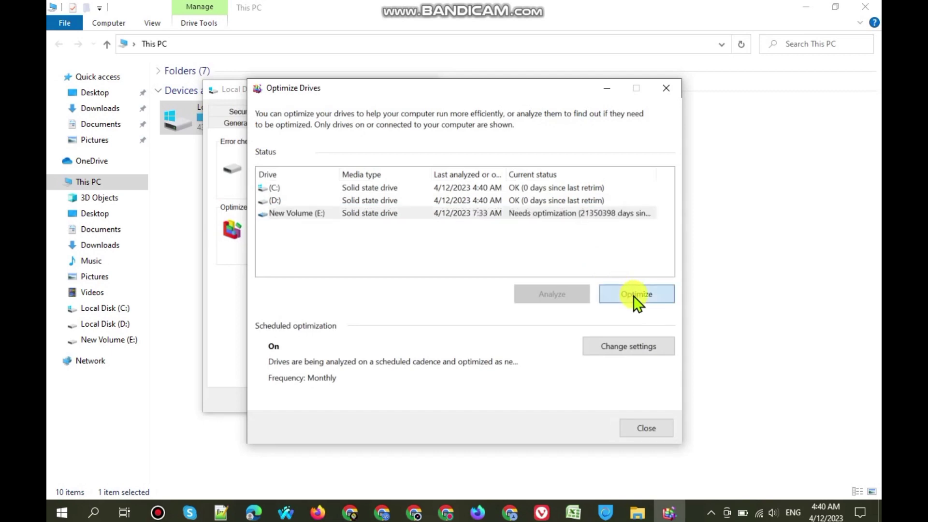
Close the Optimize Drives, Local Disk (C:) Properties and This PC windows, and refresh the desktop twice
left_click(654, 431)
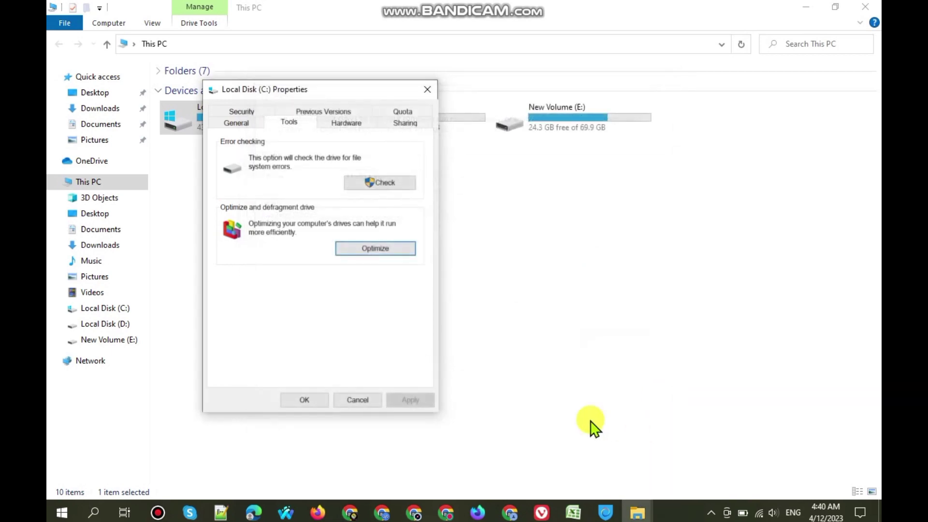
left_click(304, 401)
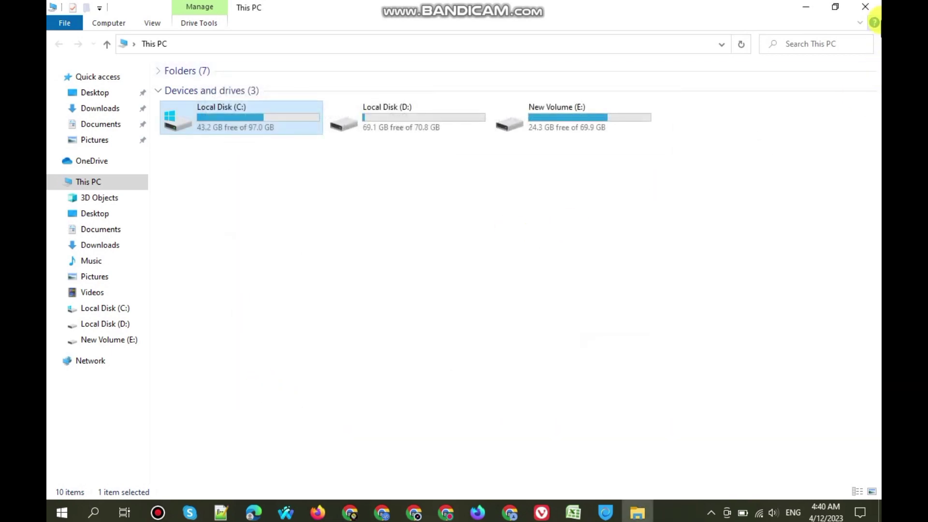
left_click(877, 9)
right_click(441, 129)
left_click(462, 169)
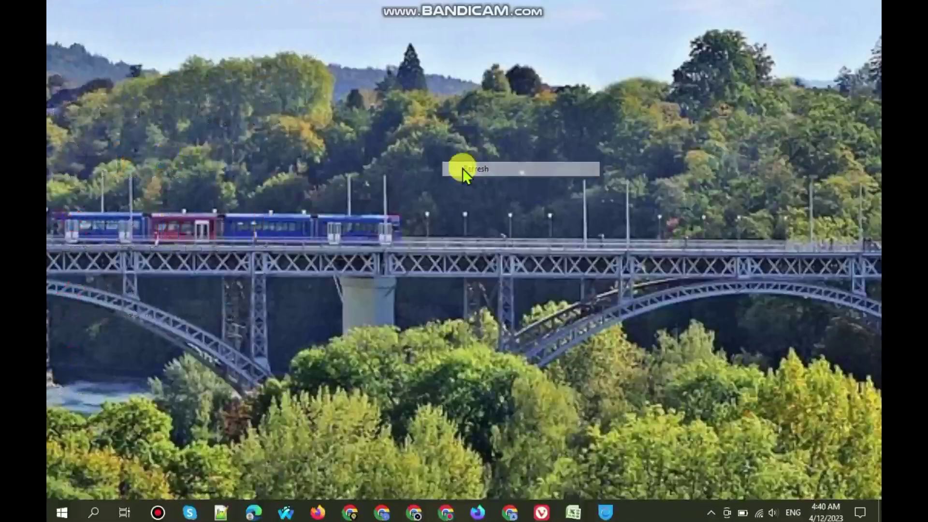
right_click(462, 168)
left_click(489, 205)
Stop the Milan VPN connection in Hotspot Shield and connect with Vietnam as the virtual location
left_click(604, 512)
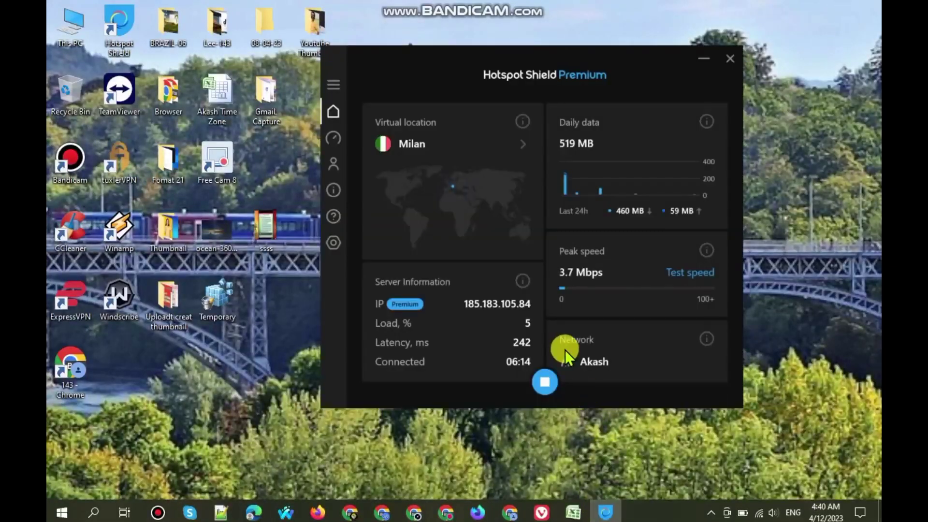
left_click(545, 383)
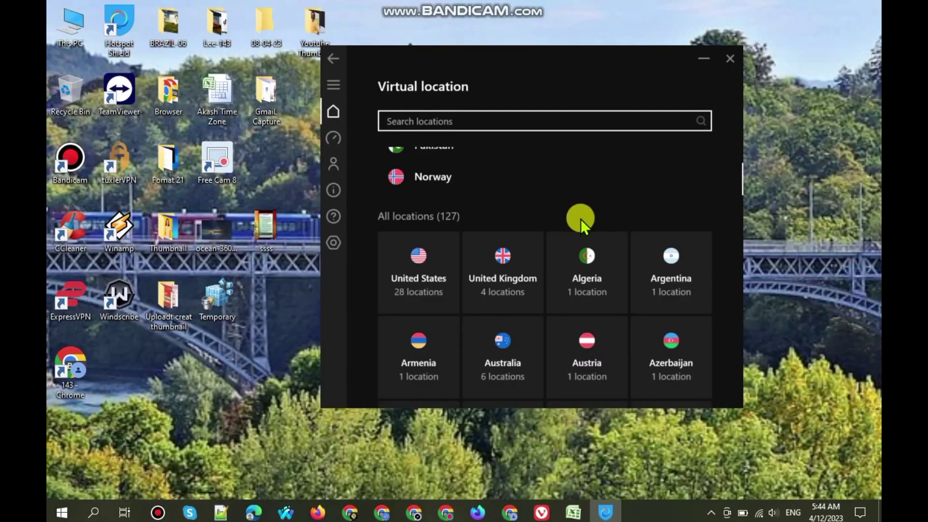
scroll(581, 219, "down", 2)
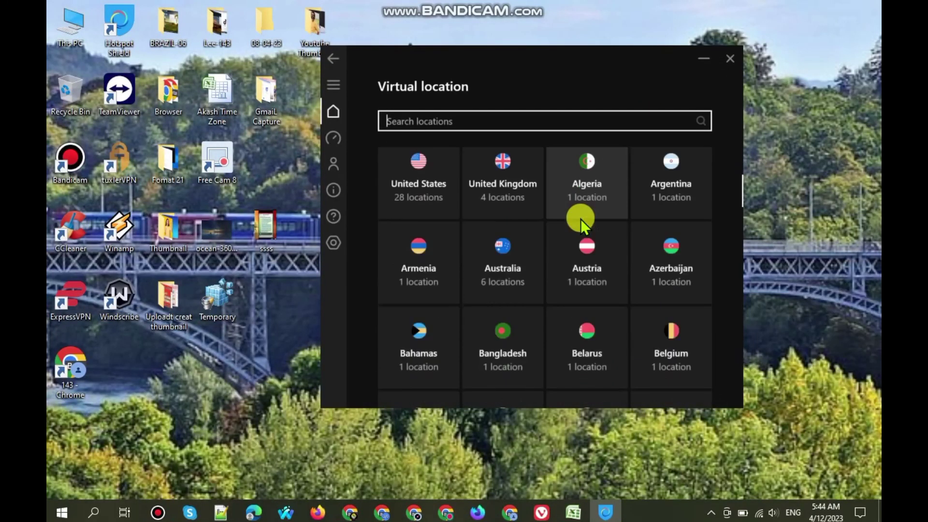
scroll(581, 219, "down", 2)
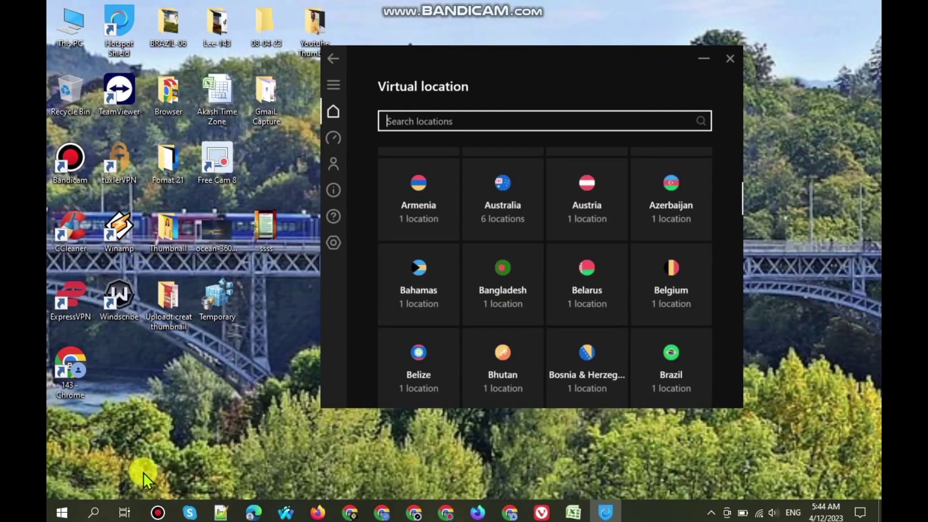
scroll(470, 316, "down", 2)
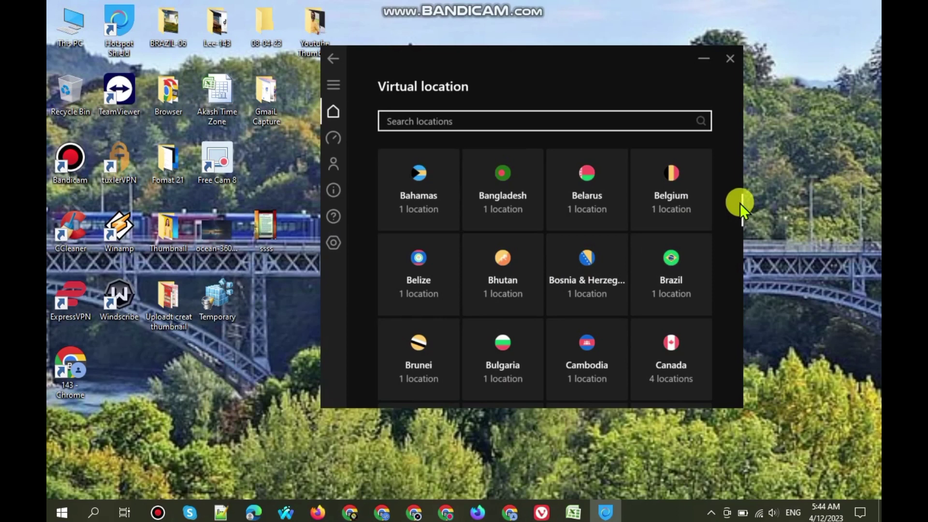
left_click_drag(740, 203, 708, 407)
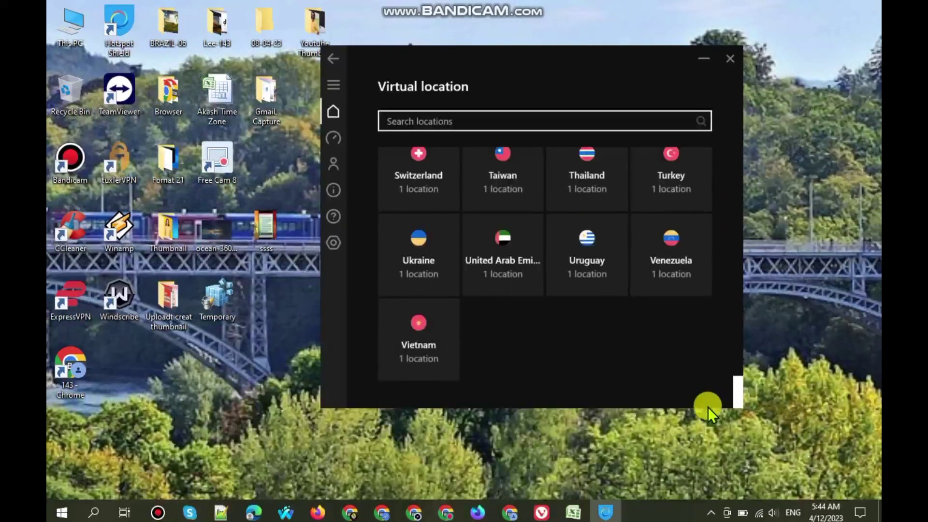
left_click(415, 343)
left_click(677, 242)
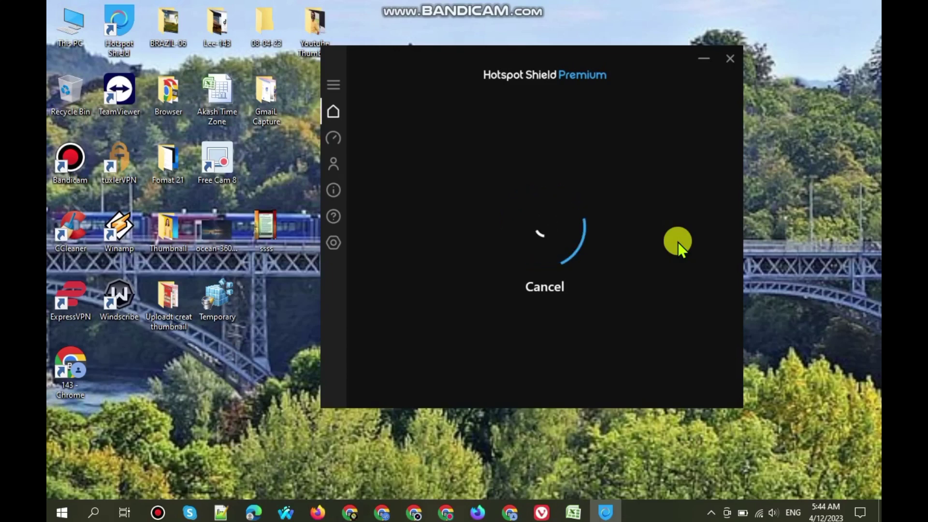
Copy Vietnam's time-zone command from the Excel sheet, run tzutil /s "SE Asia Standard Time", and minimize the Excel and Hotspot Shield windows
left_click(573, 511)
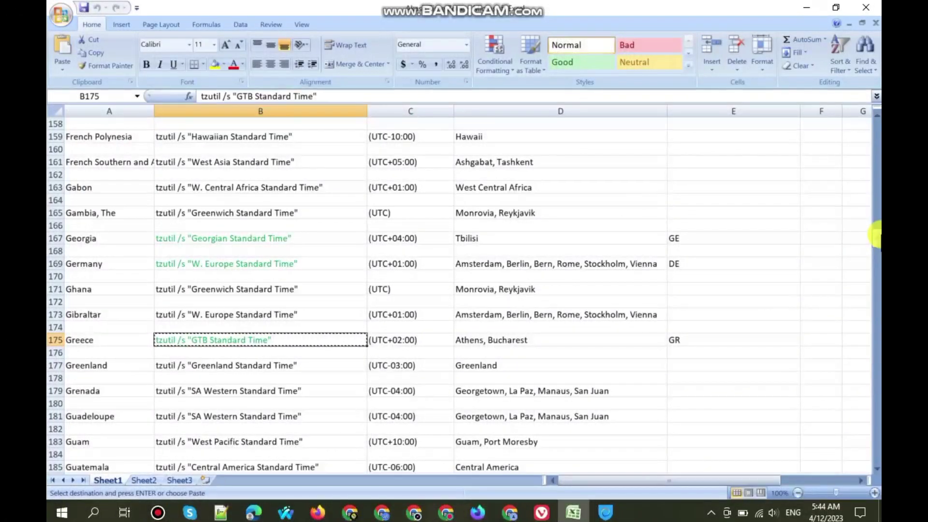
left_click_drag(875, 245, 854, 463)
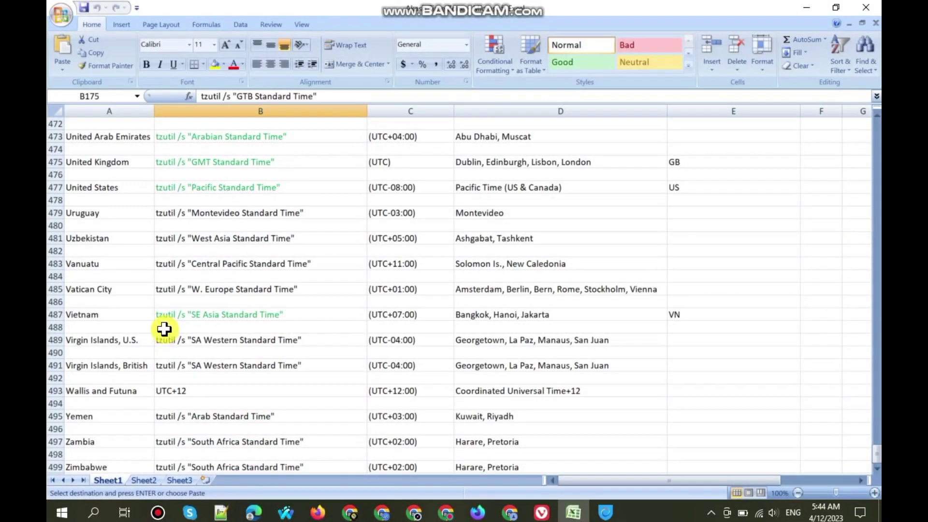
left_click(193, 315)
key("ctrl+c")
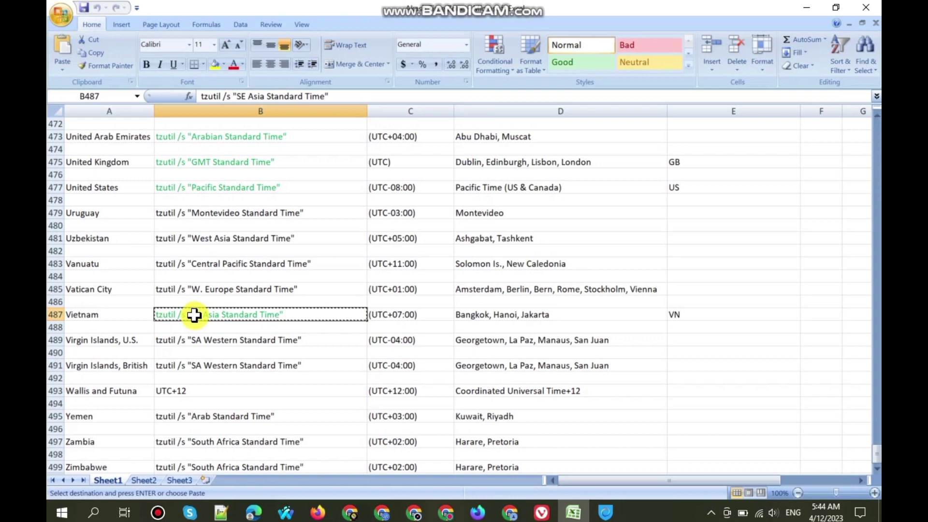
key("super+r")
key("ctrl+v")
key("Return")
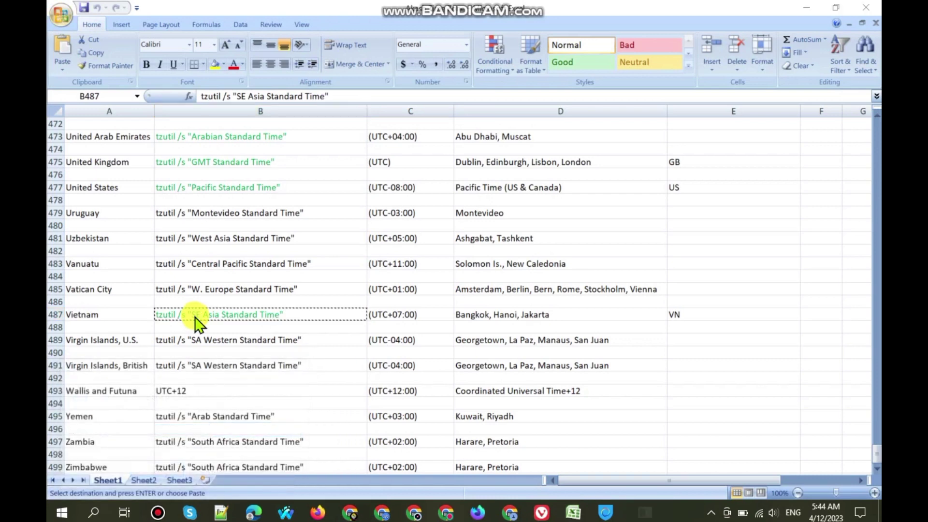
left_click(810, 14)
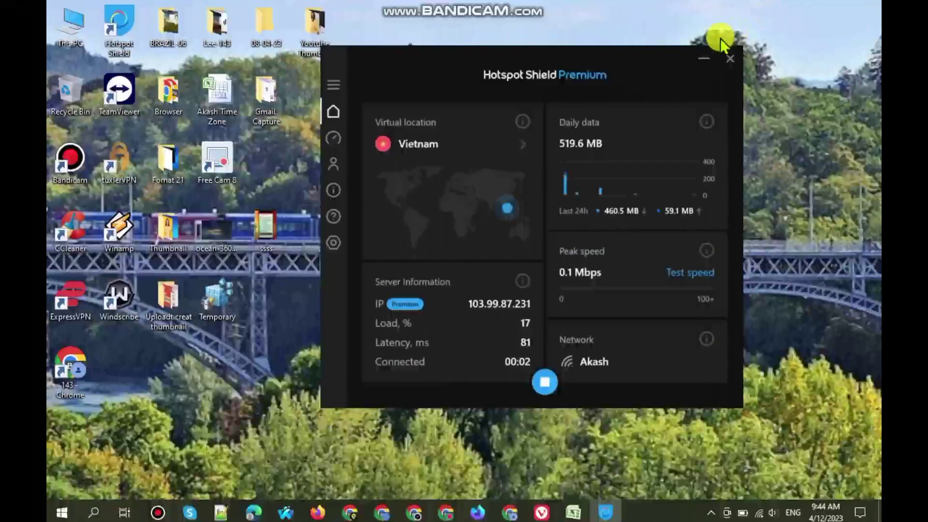
left_click(703, 56)
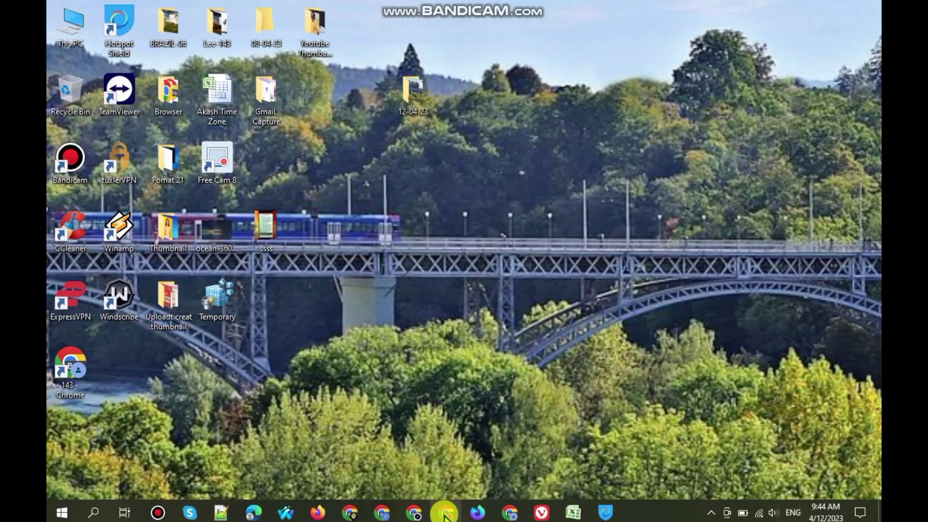
Switch to a new Chrome window and open Google Earth from the list of Google apps
left_click(382, 513)
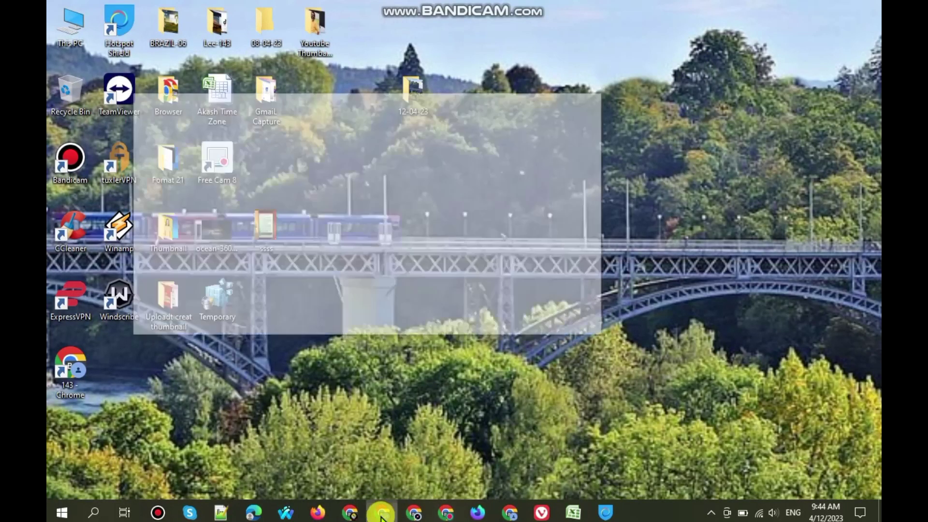
left_click(561, 100)
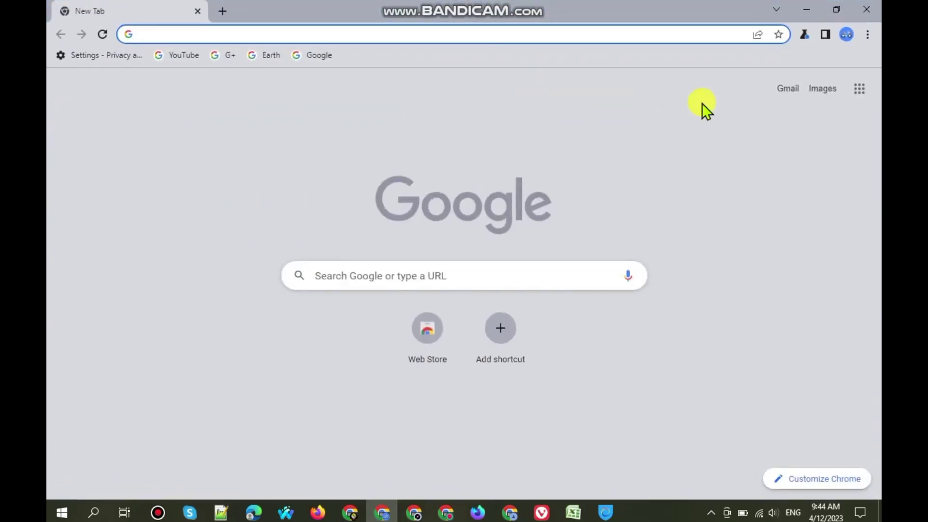
left_click(852, 92)
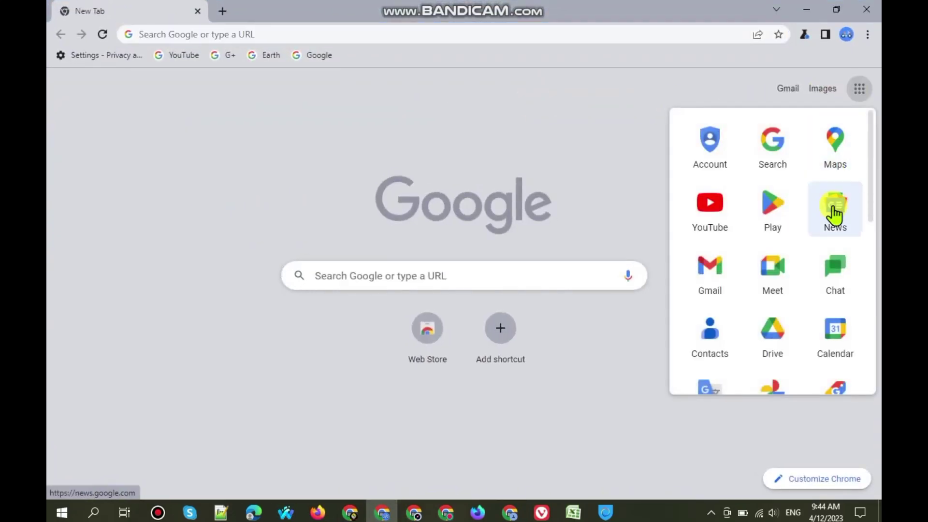
scroll(825, 242, "down", 6)
scroll(827, 270, "down", 2)
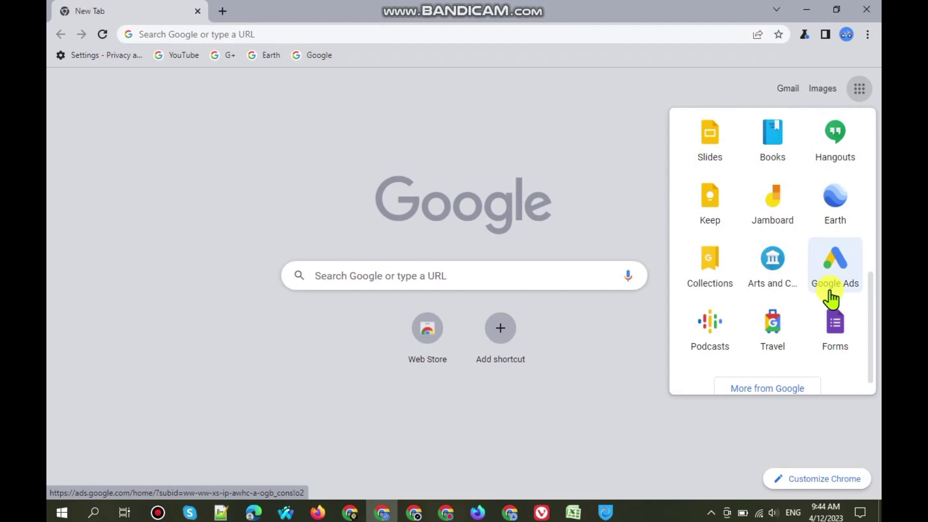
left_click(834, 213)
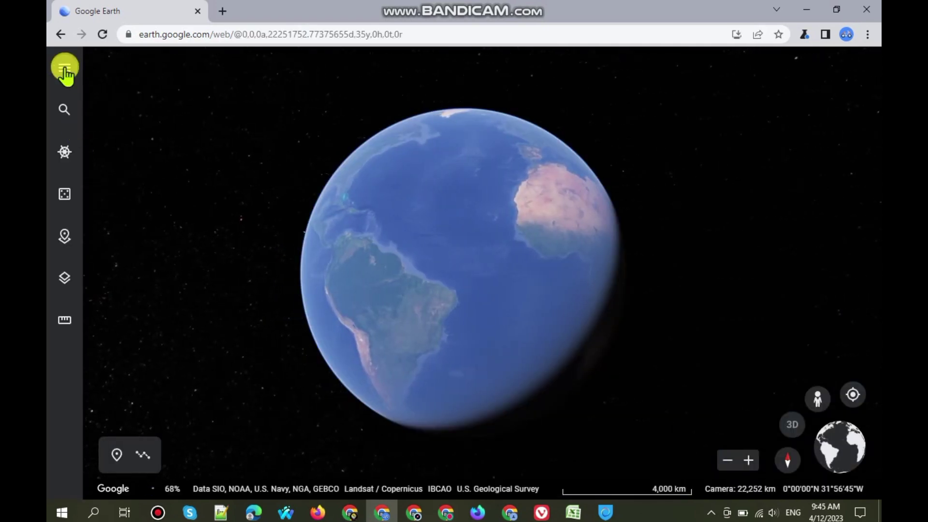
Go to sign-in from Google Earth and start creating a new Google account for personal use
left_click(64, 69)
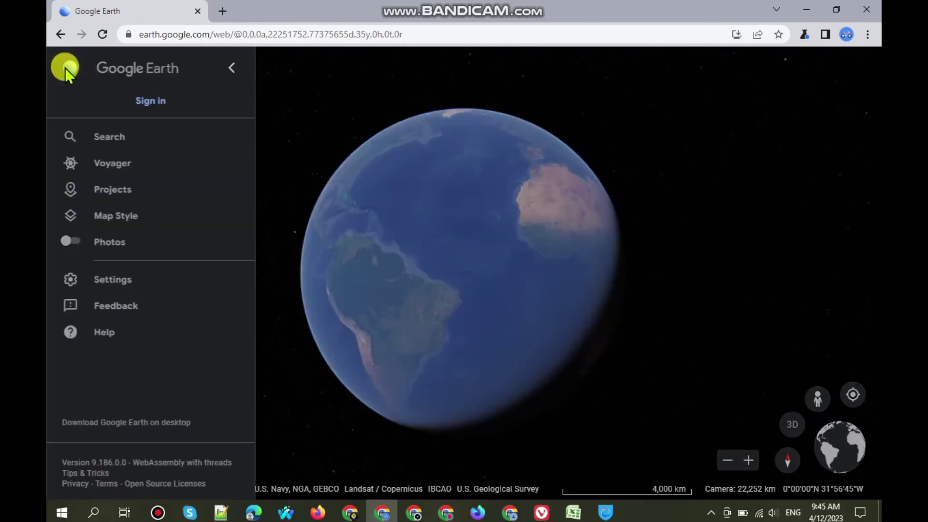
left_click(146, 102)
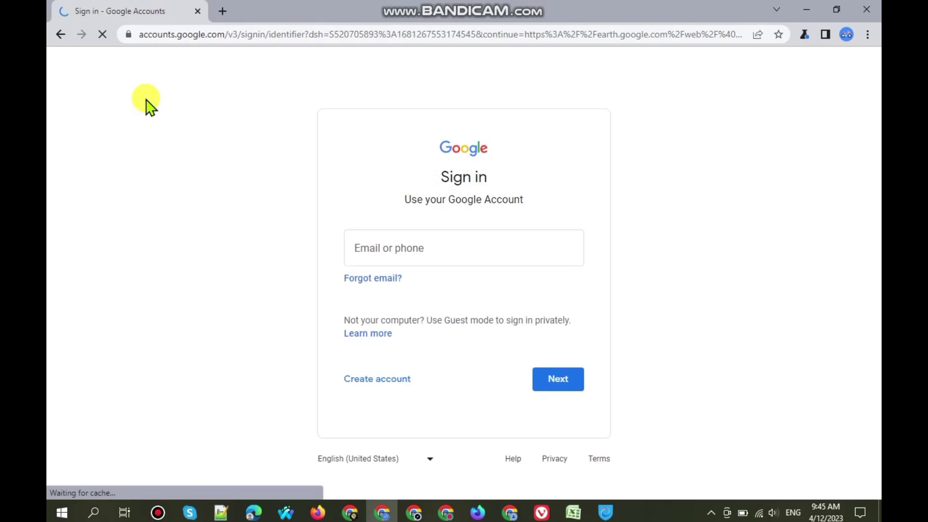
left_click(381, 387)
left_click(379, 286)
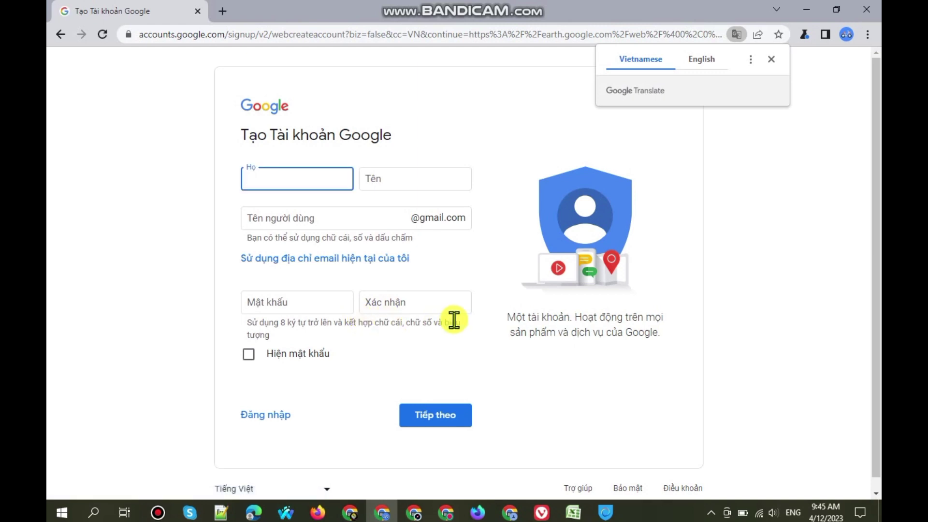
Consult the identity on Fake Name Generator in the other Chrome window, generate a new one, and return to the account form
mouse_move(353, 516)
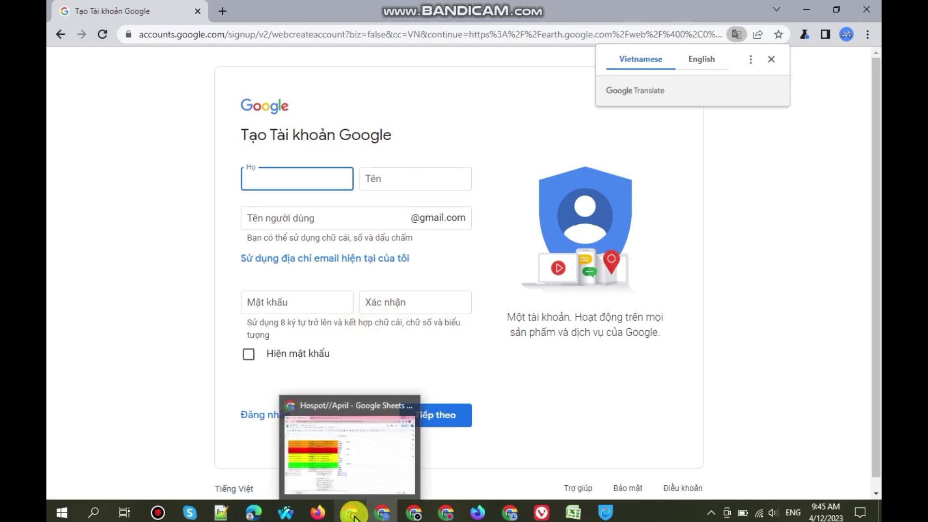
left_click(352, 459)
left_click(285, 10)
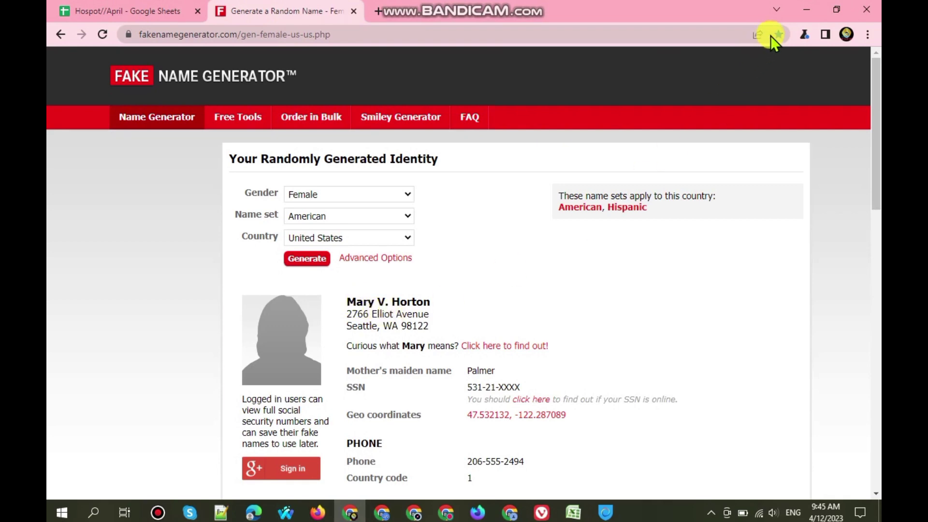
left_click(293, 260)
left_click(803, 7)
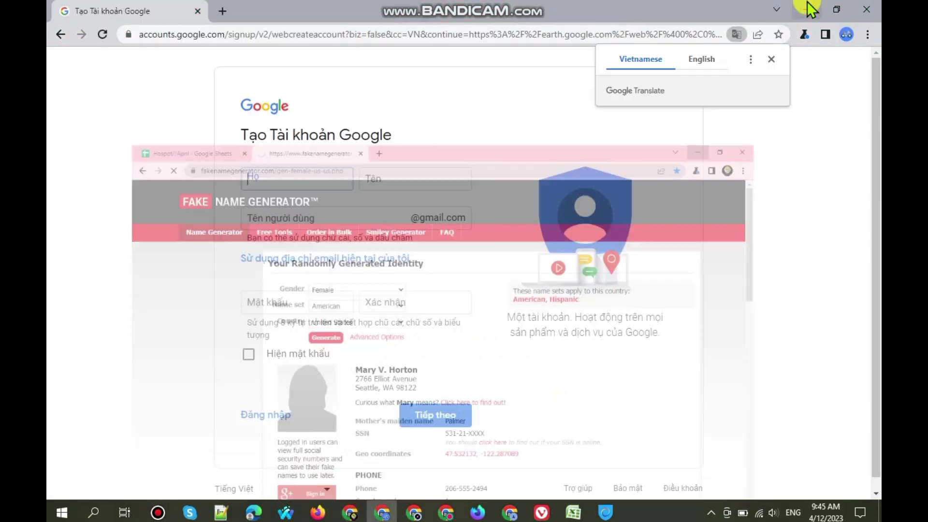
Fill in both name fields (Họ and Tên) with the generated name, and enter and confirm the account password
type("Mary")
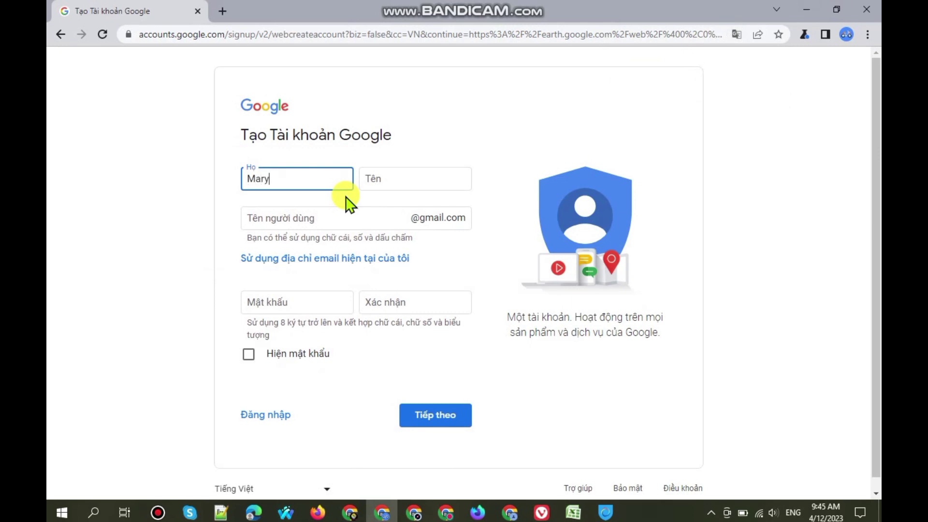
key("Tab")
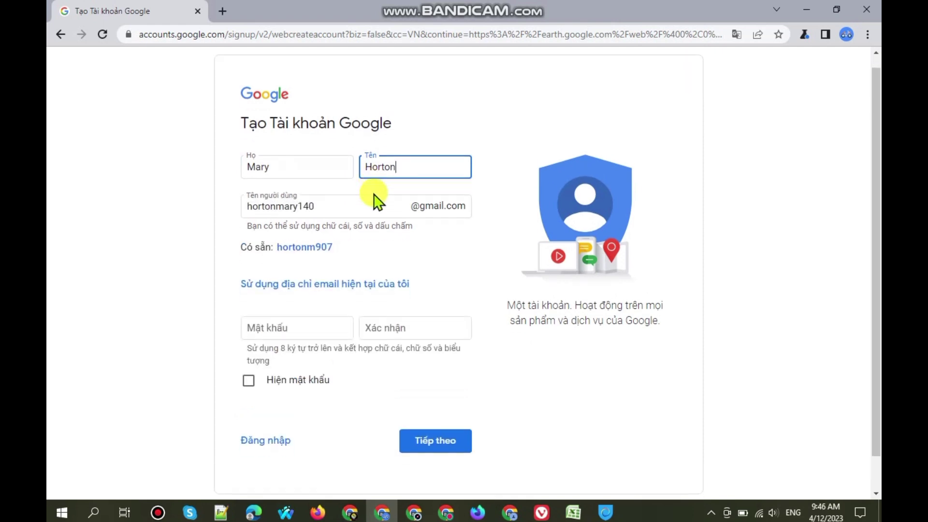
left_click(302, 337)
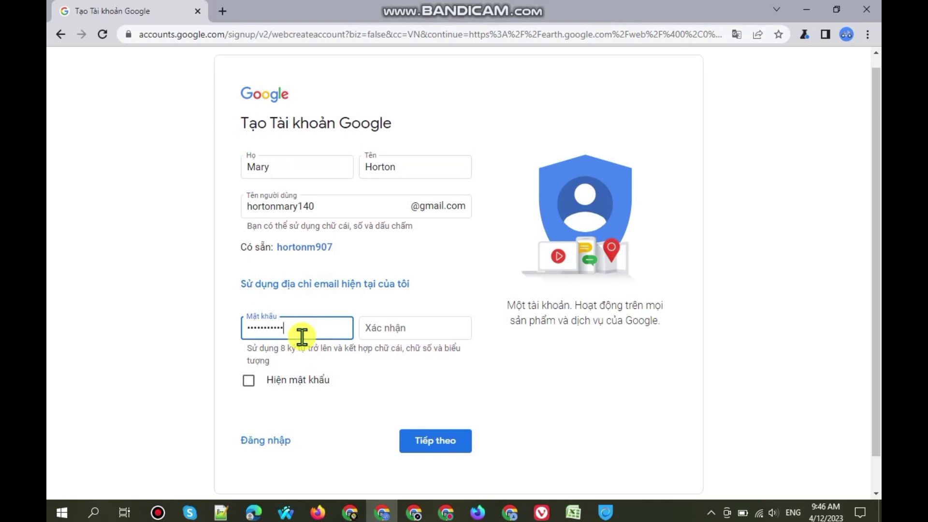
left_click(406, 329)
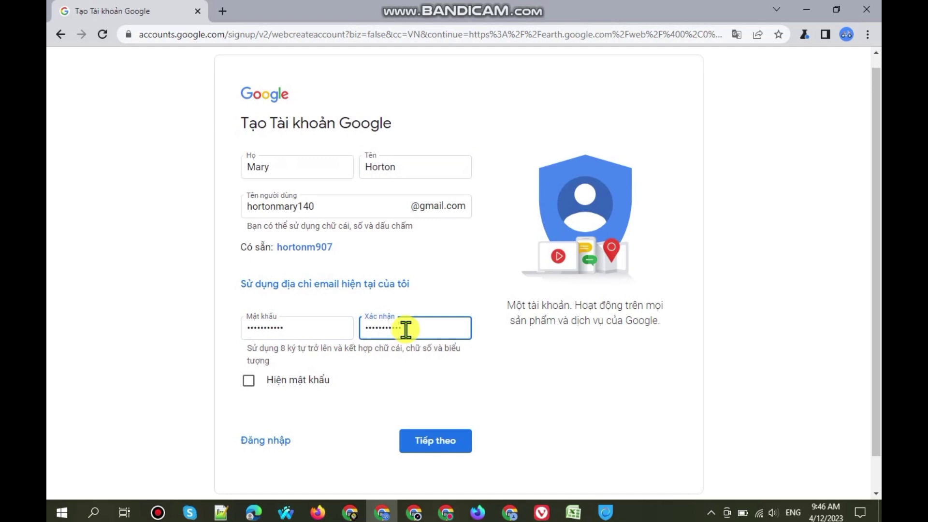
scroll(389, 339, "up", 1)
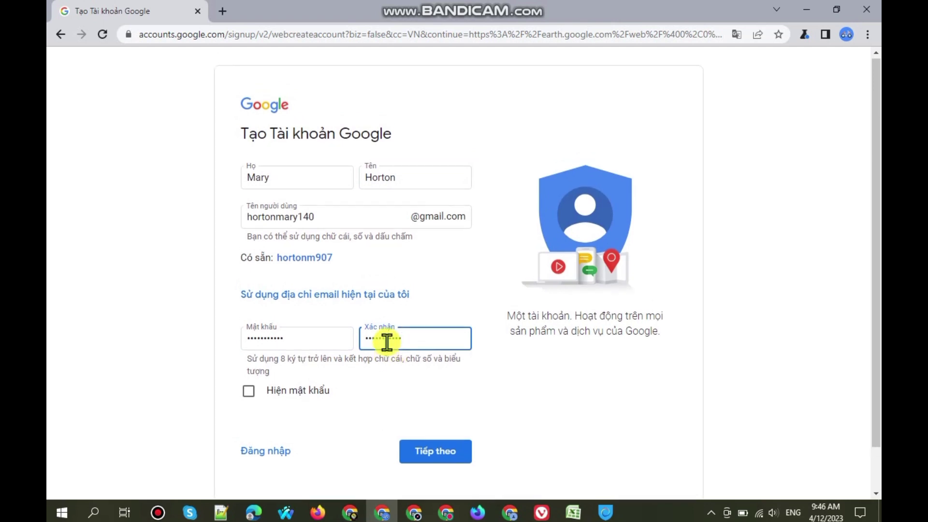
Append random letters to both the Họ and Tên name fields and submit the account form
left_click(455, 302)
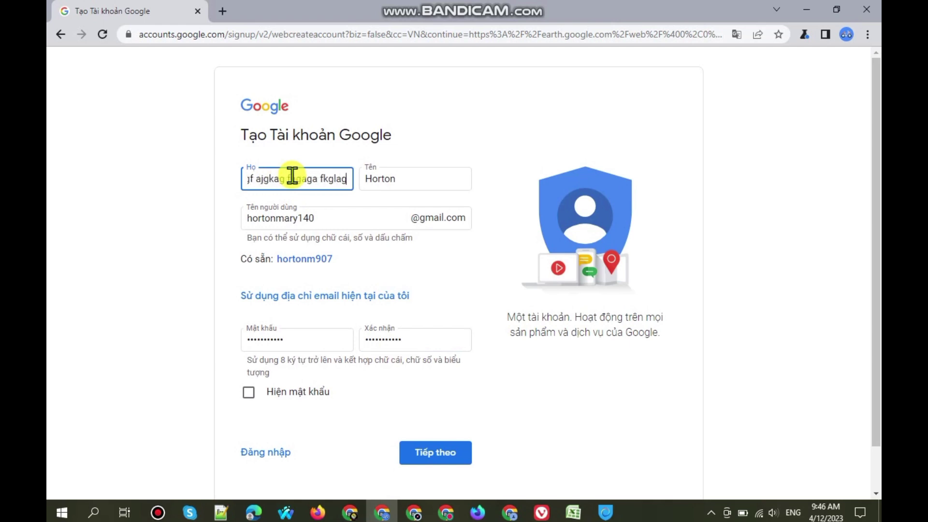
left_click(412, 179)
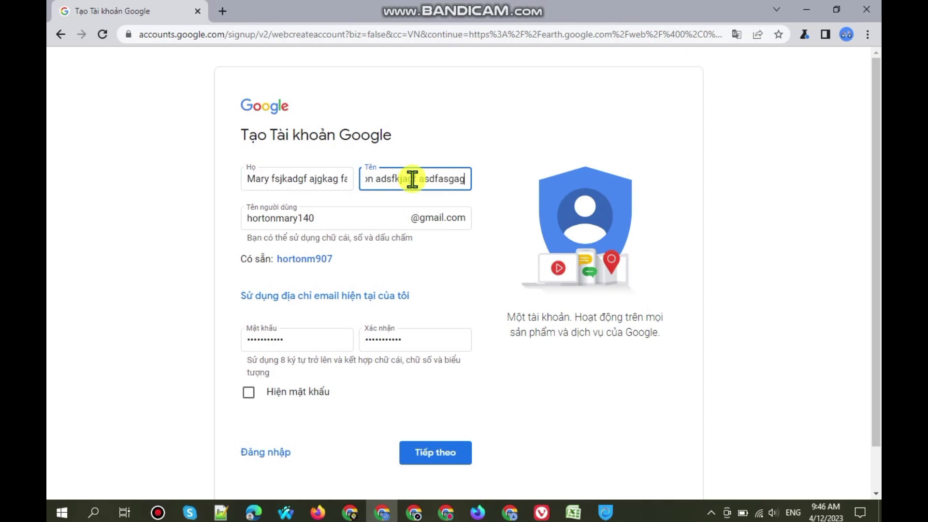
left_click(459, 265)
scroll(471, 300, "down", 1)
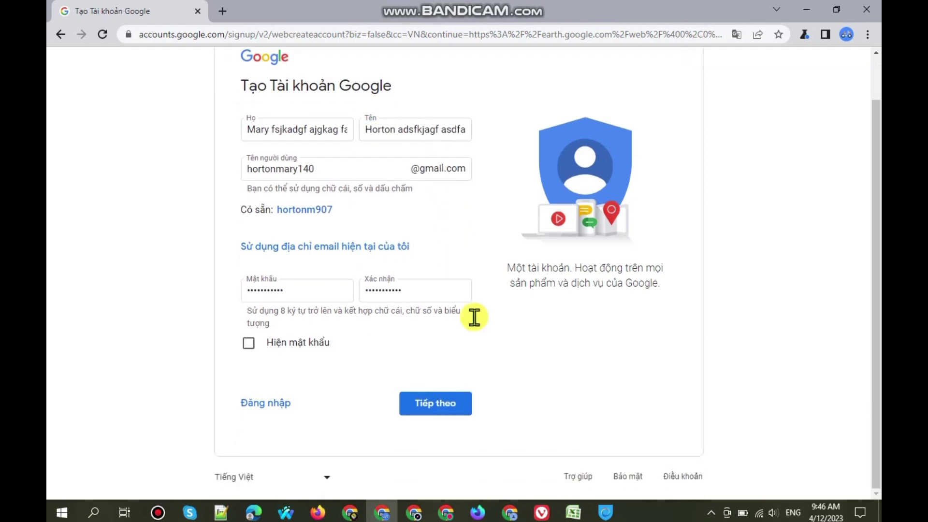
left_click(456, 403)
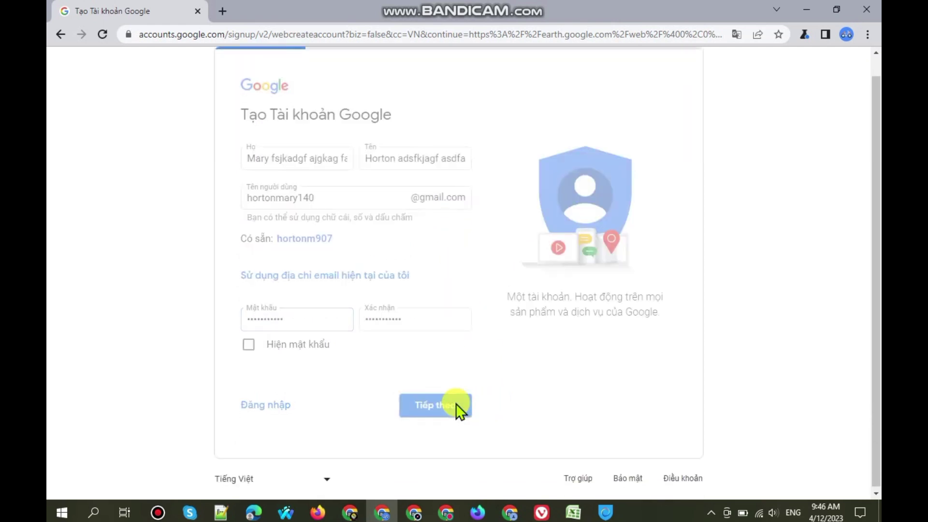
key("BackSpace")
key("BackSpace")
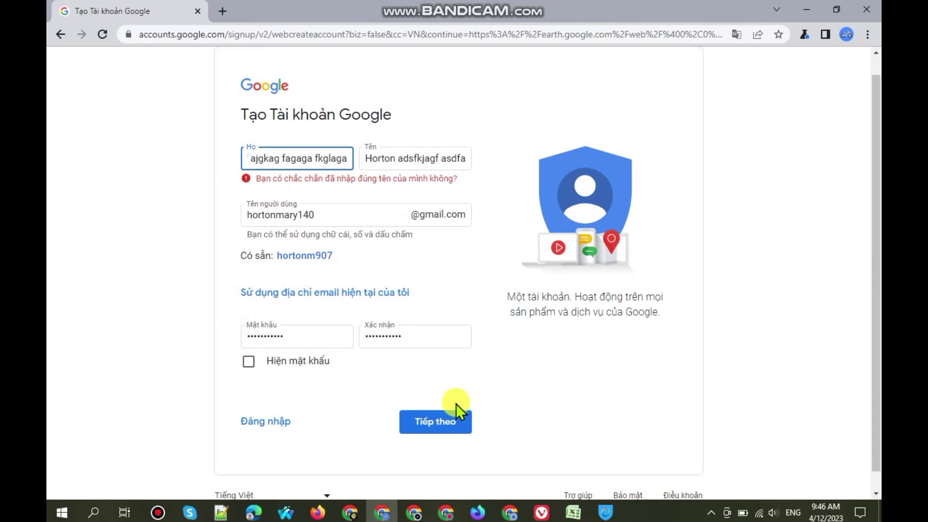
Try appending "sghs" to the suggested username and submit the account form again
left_click(379, 244)
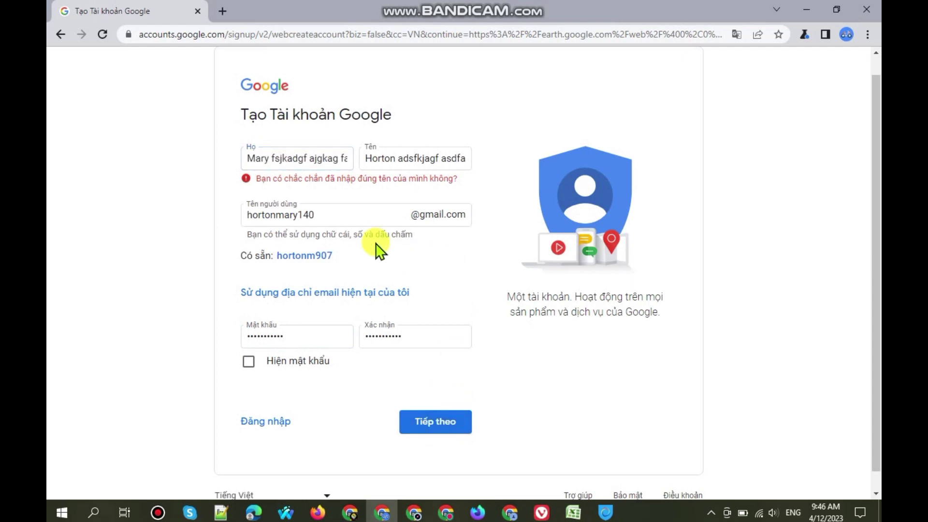
left_click(358, 215)
type("sgh")
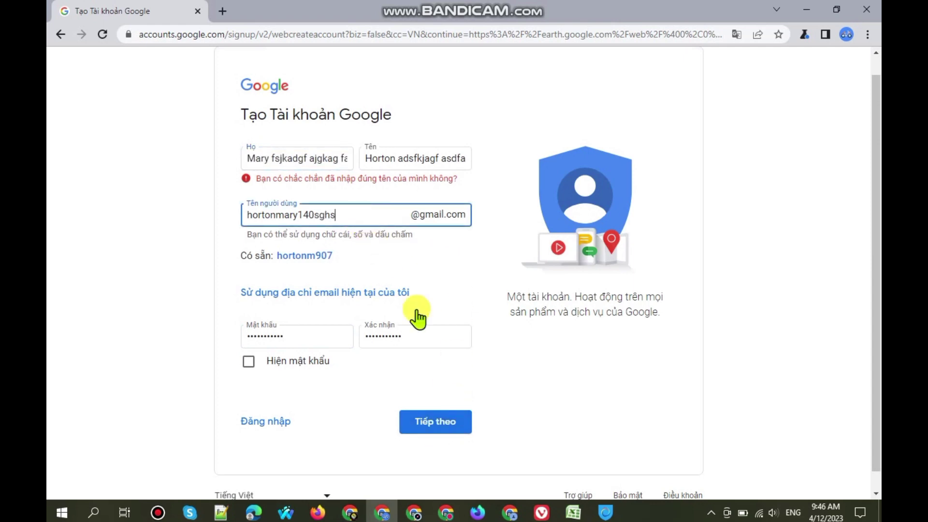
type("s")
left_click(445, 271)
left_click(453, 421)
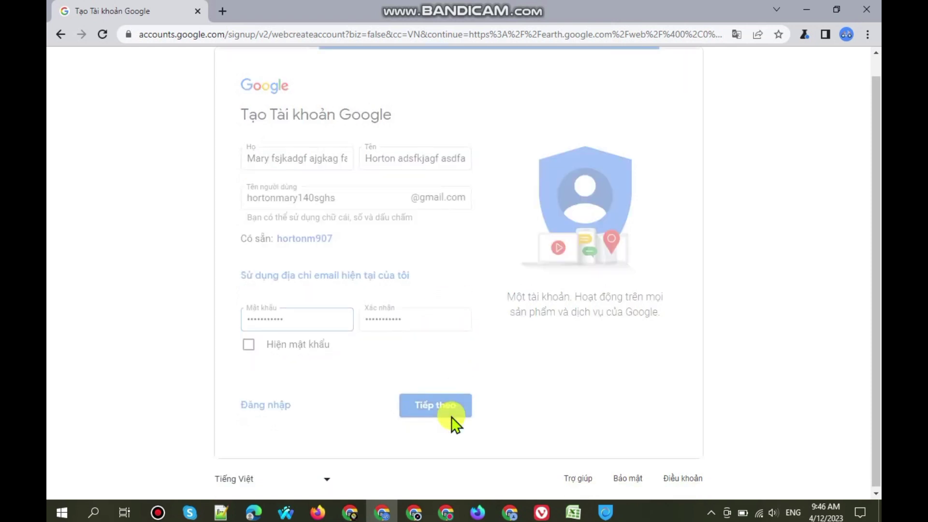
Alter the random letters in the Tên field and remove "sghs" from the username, resubmitting the form after each change
left_click(470, 158)
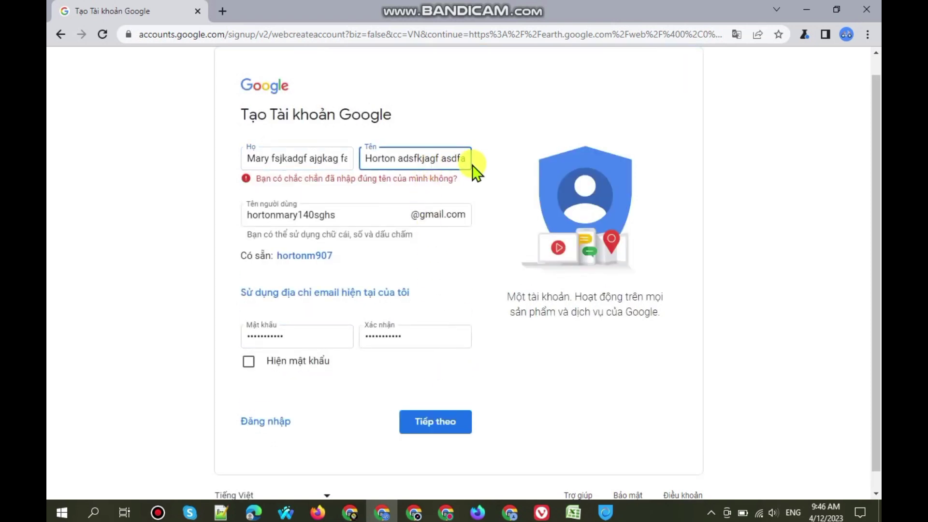
left_click(454, 425)
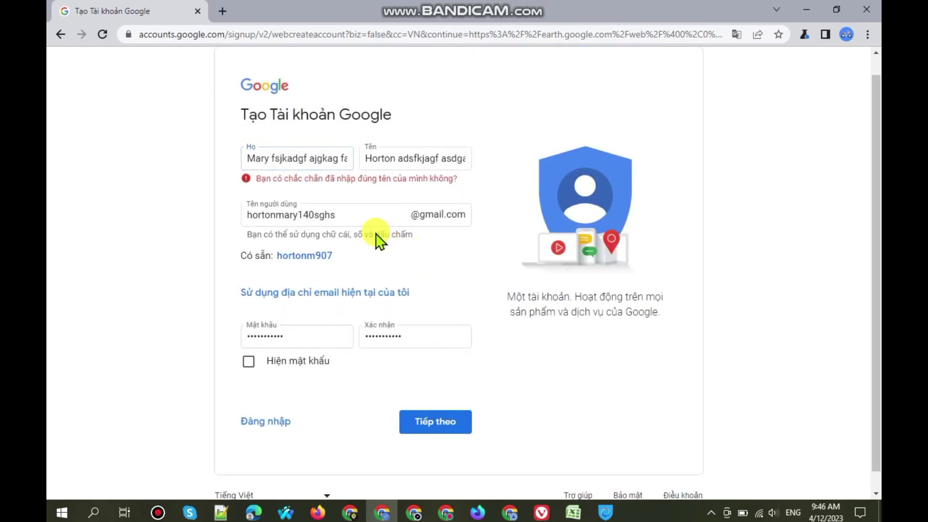
left_click(361, 212)
key("BackSpace")
key("BackSpace")
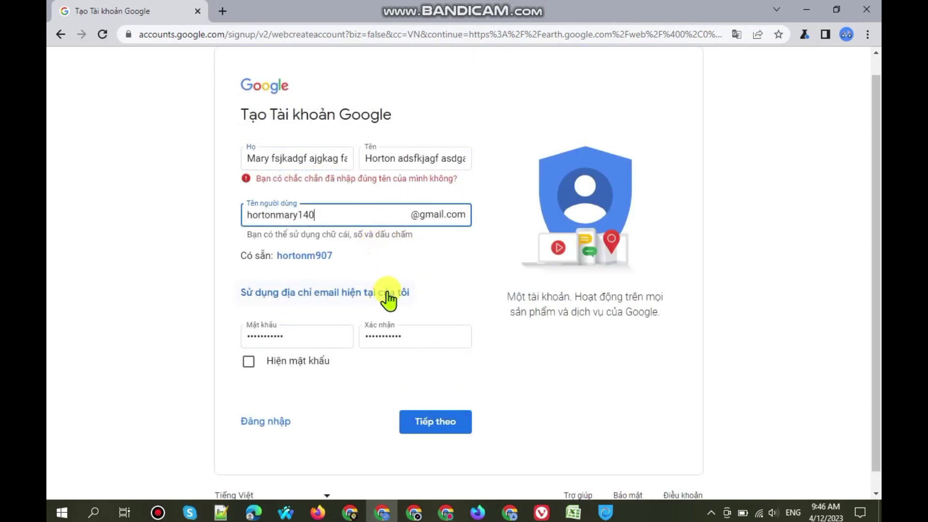
left_click(435, 282)
left_click(459, 425)
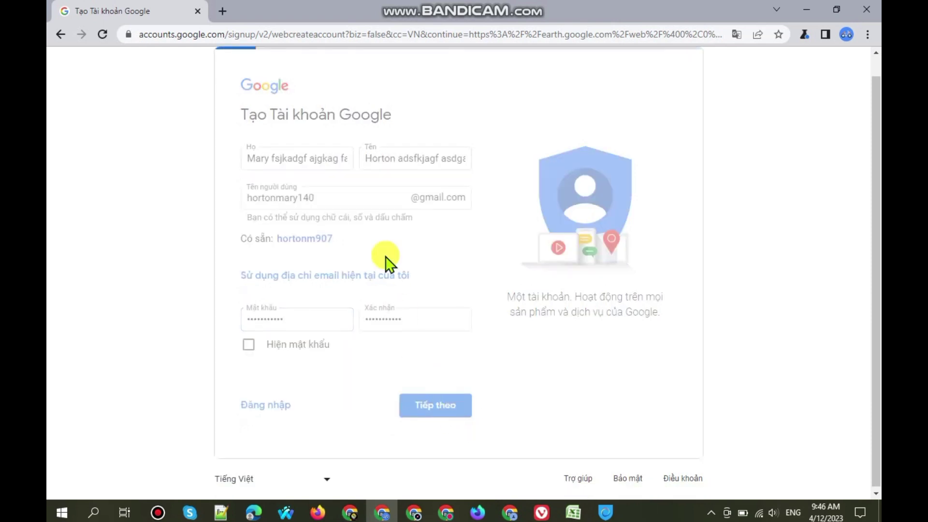
Erase the appended random letters from the Họ field so only the originally entered name is left
key("BackSpace")
key("BackSpace")
key("BackSpace")
key("BackSpace")
key("BackSpace")
key("BackSpace")
key("BackSpace")
key("BackSpace")
key("BackSpace")
key("BackSpace")
key("BackSpace")
key("BackSpace")
key("BackSpace")
key("BackSpace")
key("BackSpace")
key("BackSpace")
key("BackSpace")
key("BackSpace")
key("BackSpace")
key("BackSpace")
key("BackSpace")
key("BackSpace")
key("BackSpace")
key("BackSpace")
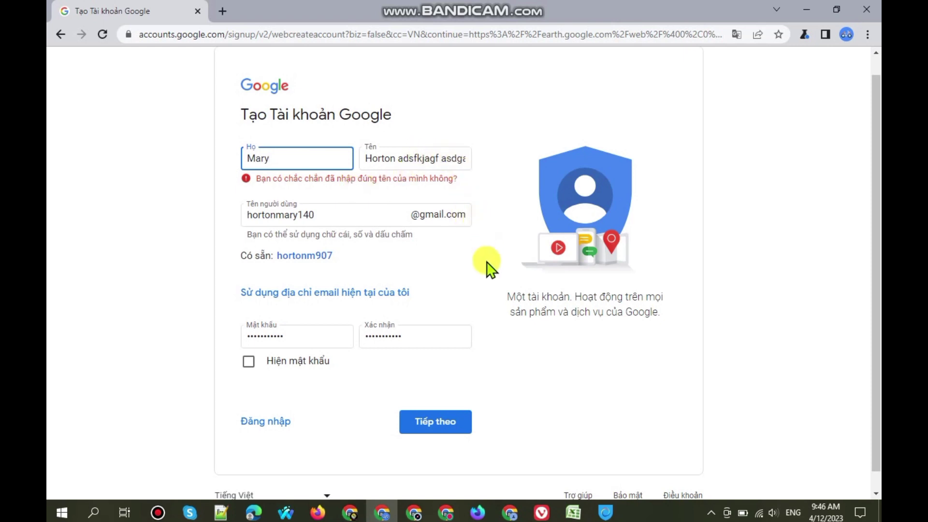
Erase the appended random letters from the Tên field and resubmit the account form
left_click(460, 156)
left_click(465, 157)
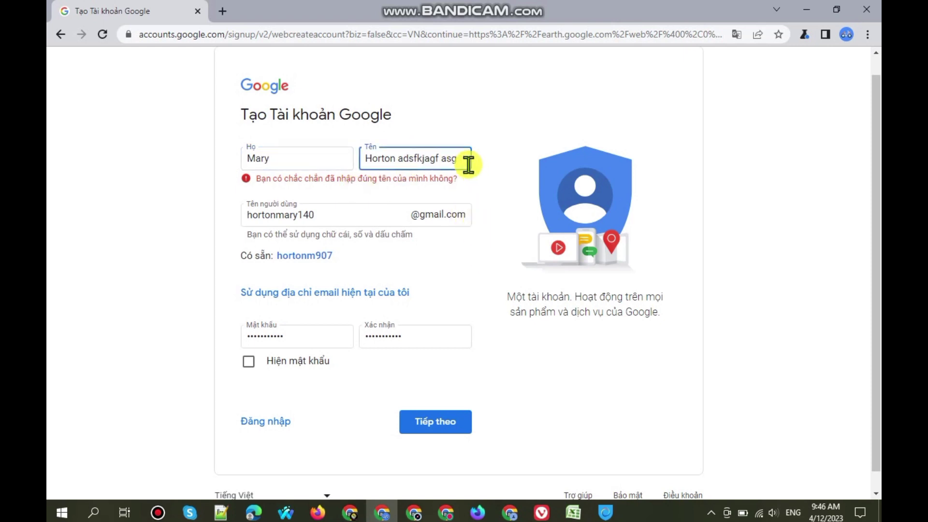
key("BackSpace")
key("BackSpace")
key("BackSpace")
key("BackSpace")
key("BackSpace")
key("BackSpace")
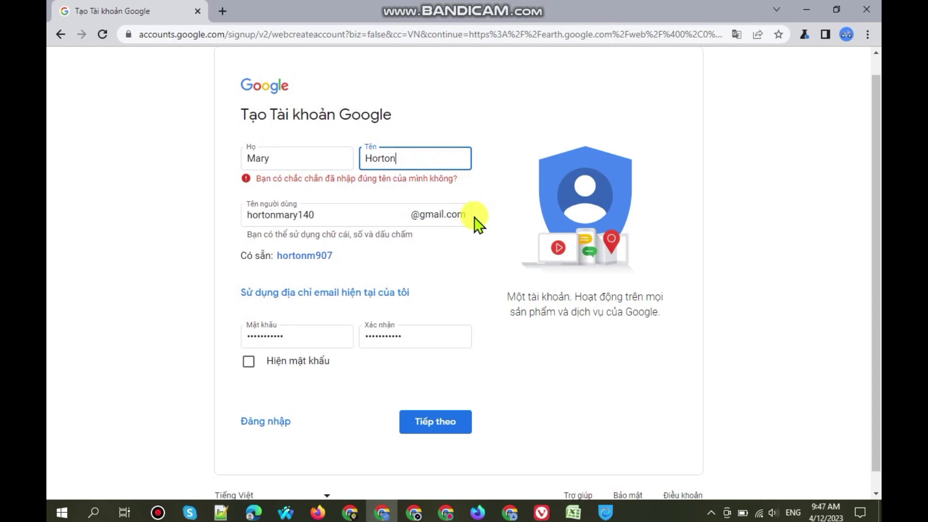
left_click(461, 293)
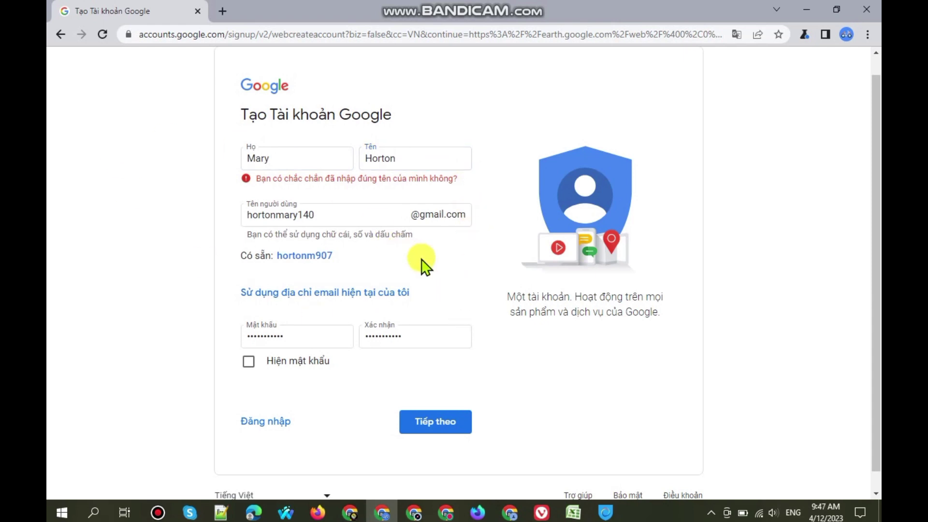
scroll(418, 273, "down", 1)
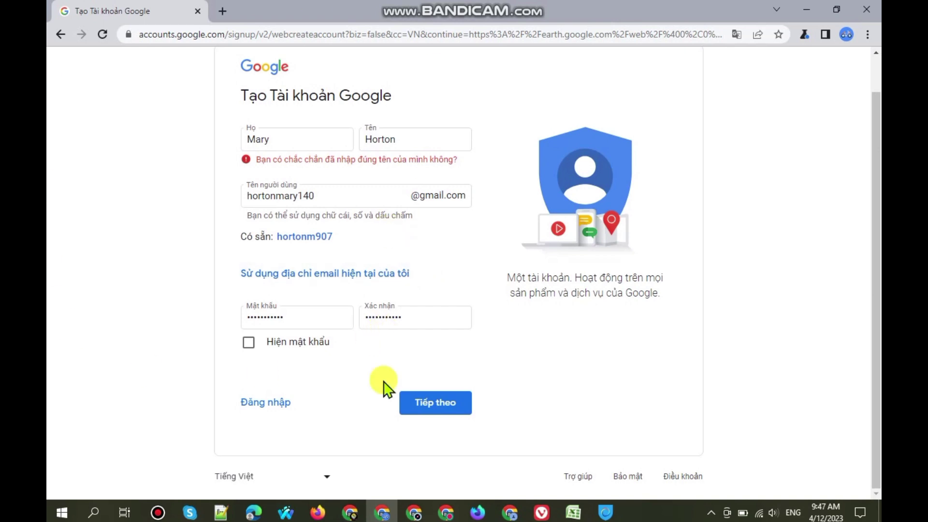
left_click(431, 406)
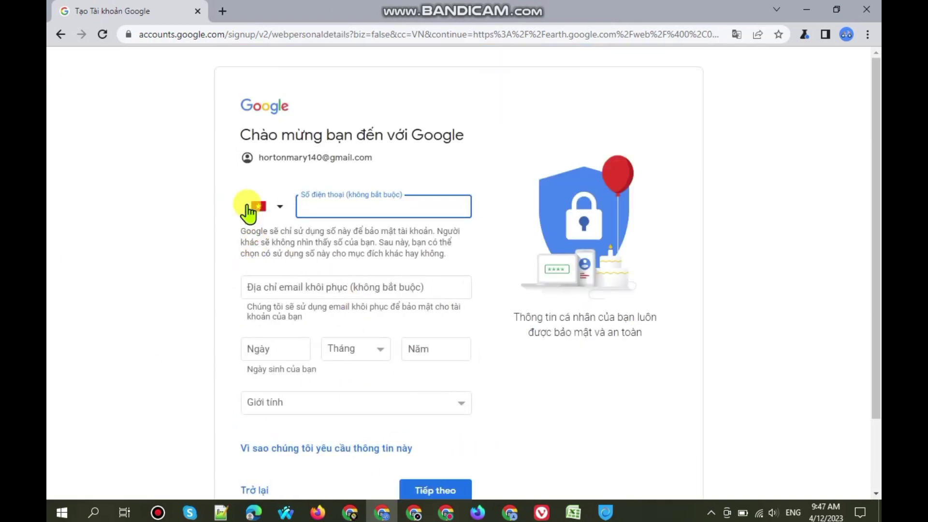
Copy the recovery e-mail address from cell C23 of the Hospot//April sheet into the sign-up form's recovery e-mail field
mouse_move(349, 512)
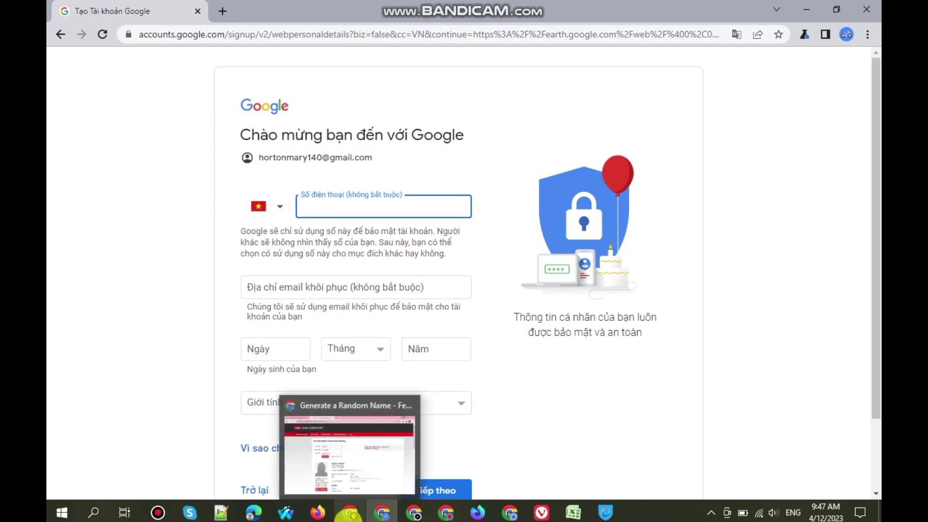
left_click(360, 444)
left_click(127, 8)
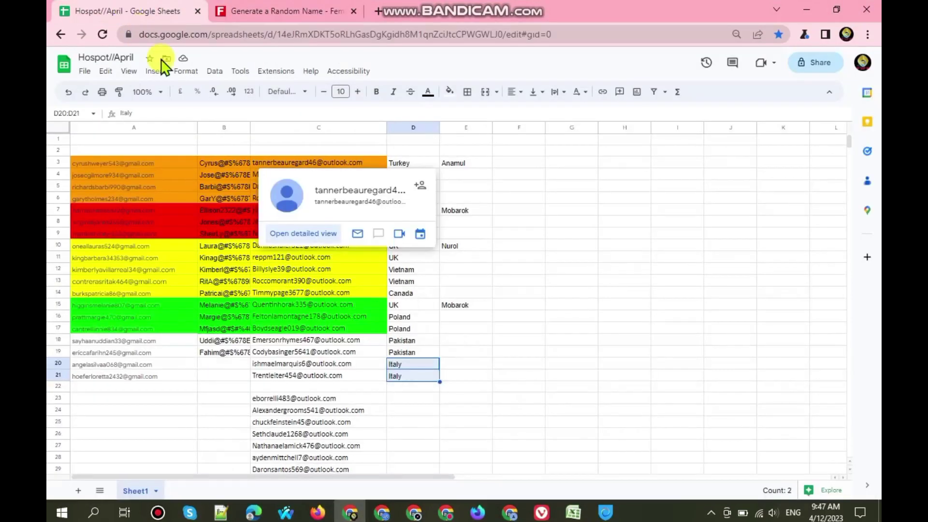
left_click(264, 398)
key("ctrl+c")
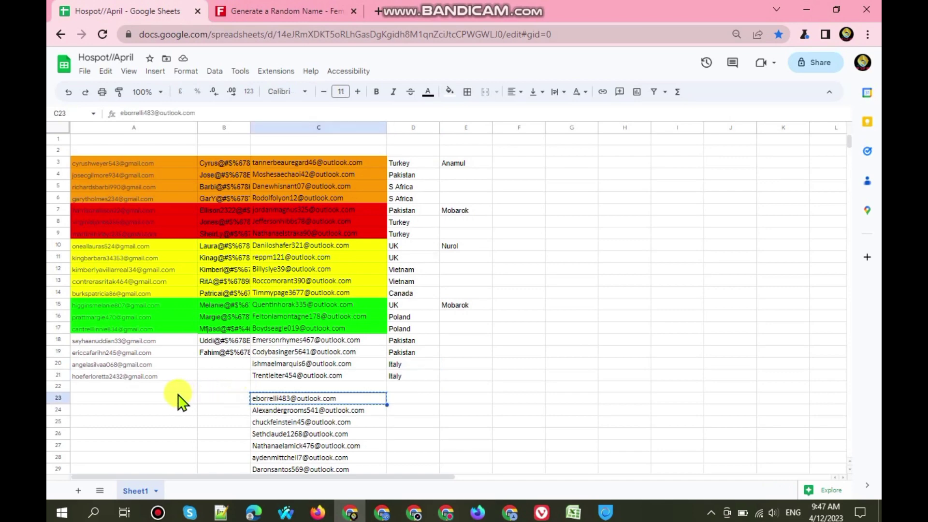
left_click(799, 10)
left_click(382, 288)
key("ctrl+v")
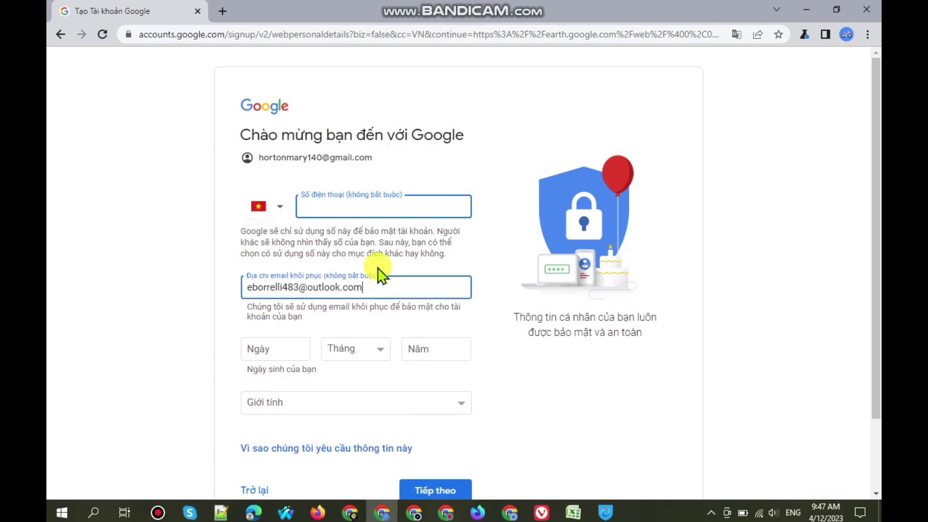
Copy the new Gmail address from the sign-up form into cell A23 of the Hospot//April sheet, and return to the form
triple_click(317, 157)
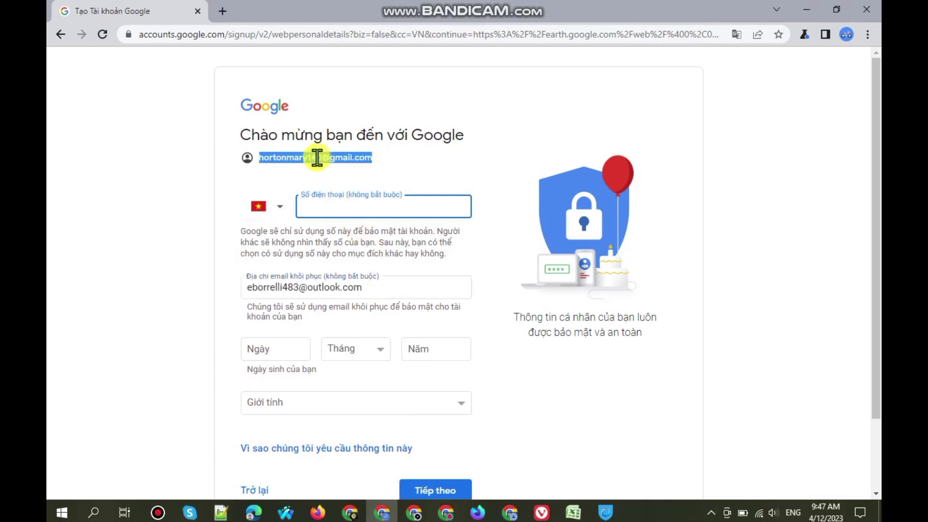
left_click(352, 511)
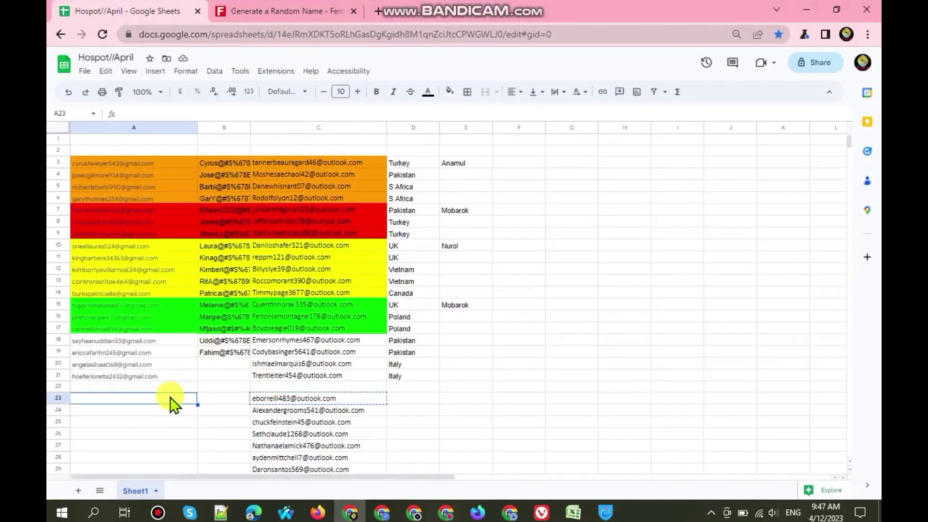
key("ctrl+v")
key("Down")
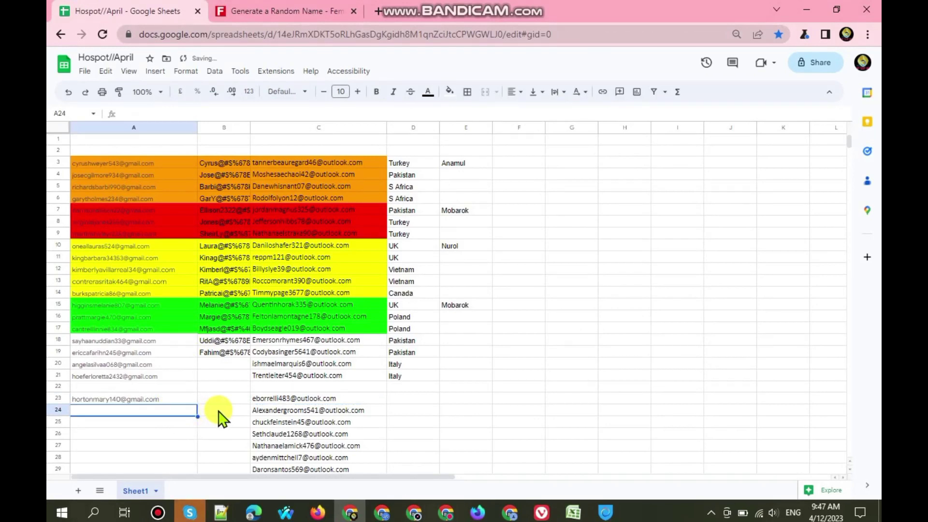
left_click(217, 412)
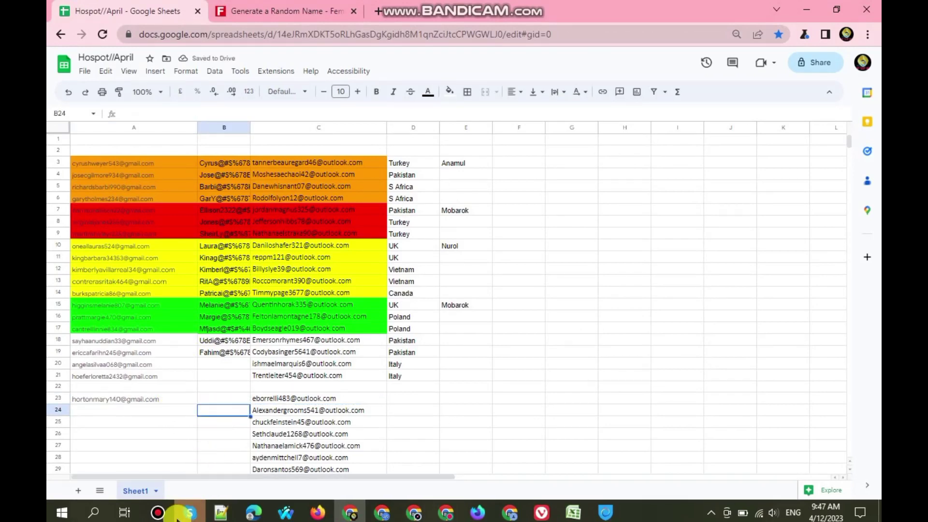
mouse_move(192, 517)
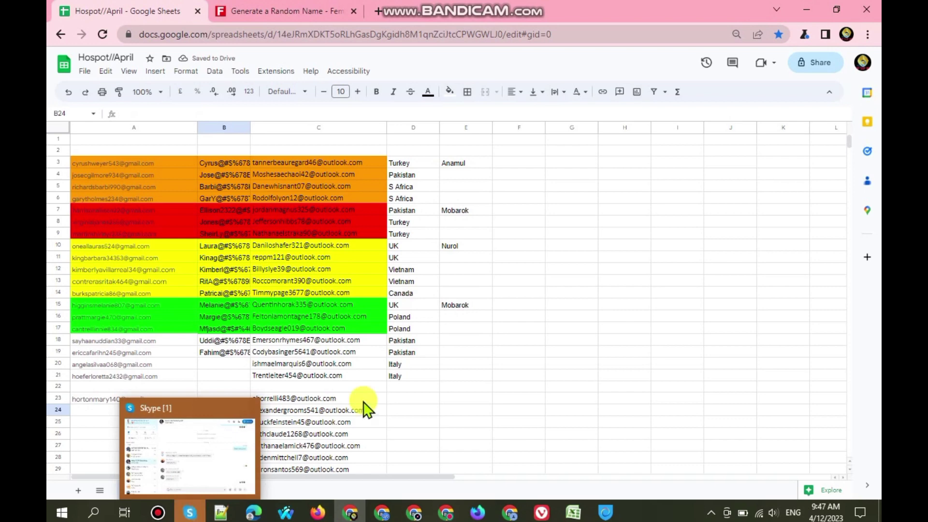
left_click(806, 9)
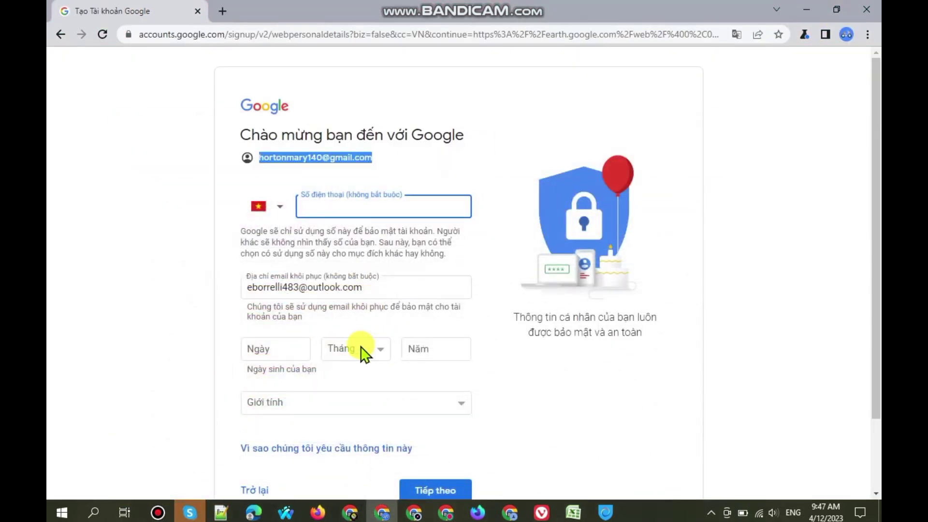
Fill in the day, month and year of birth and set the gender to Nữ
left_click(297, 345)
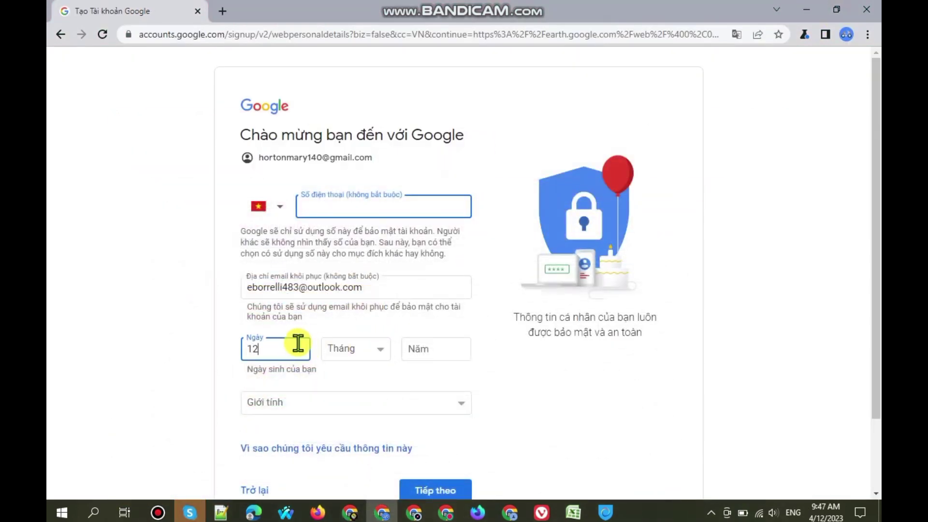
left_click(365, 352)
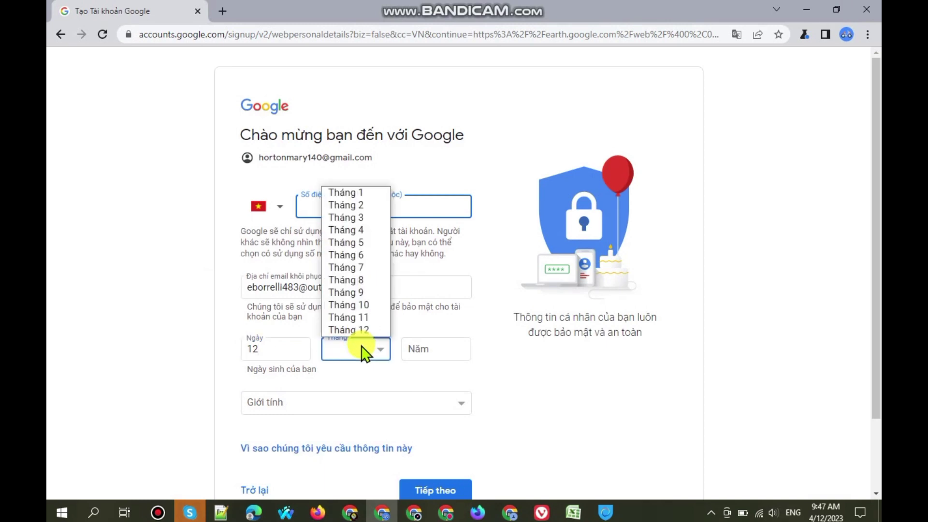
left_click(365, 331)
left_click(425, 349)
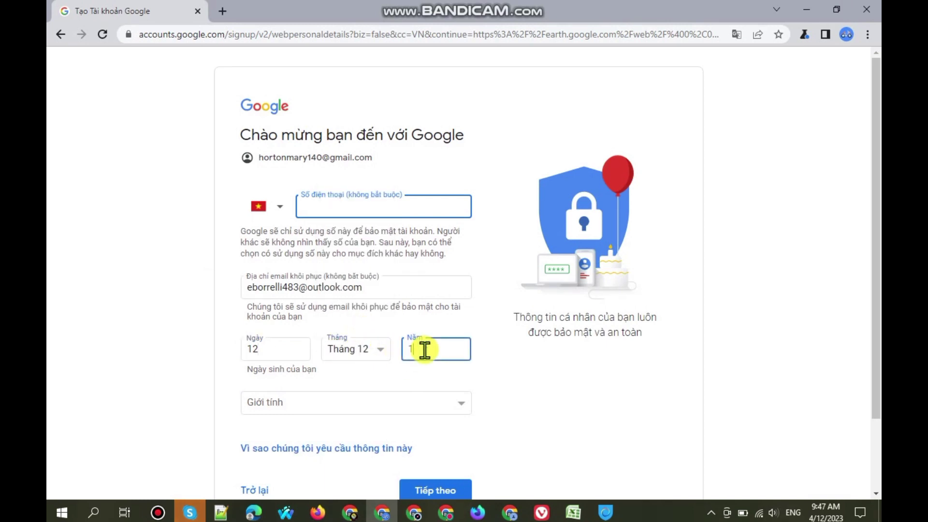
type("1999")
left_click(396, 403)
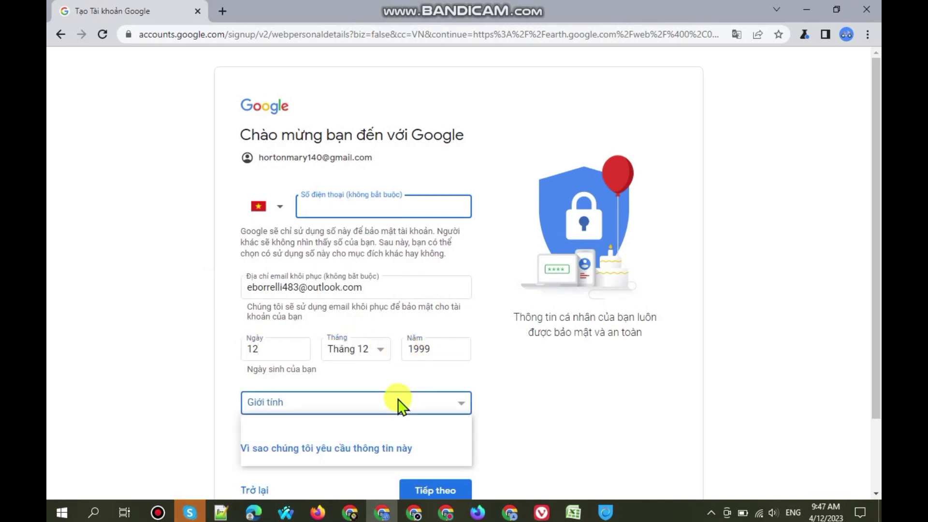
left_click(294, 421)
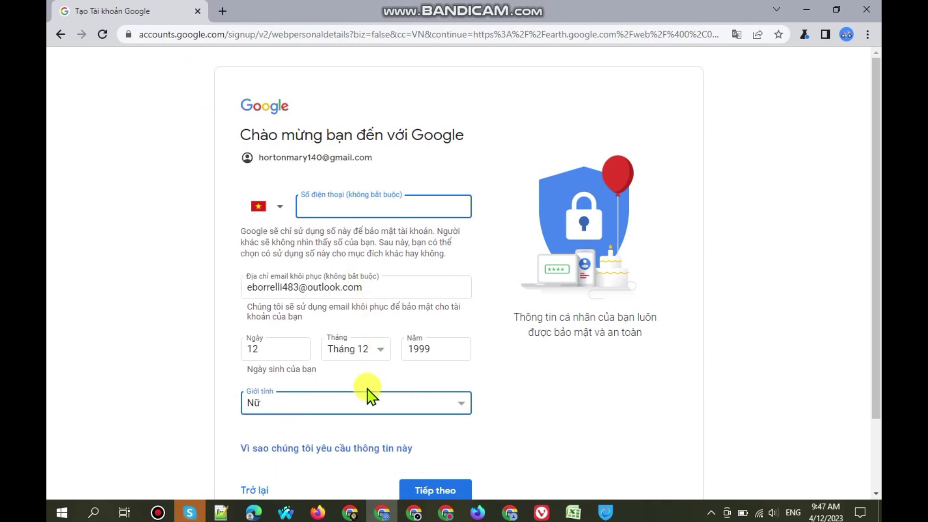
scroll(368, 392, "down", 2)
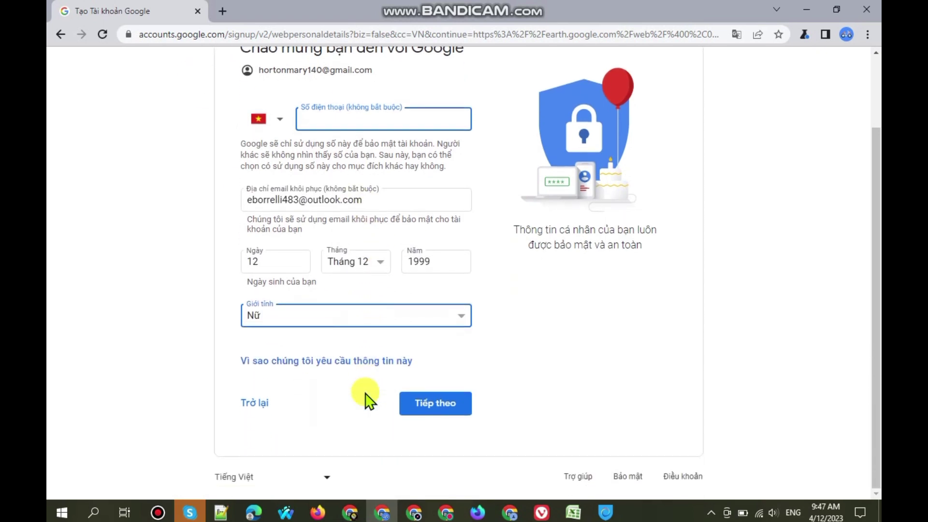
Open the sign-up page's address in a new browser tab to start a second account form
left_click(262, 34)
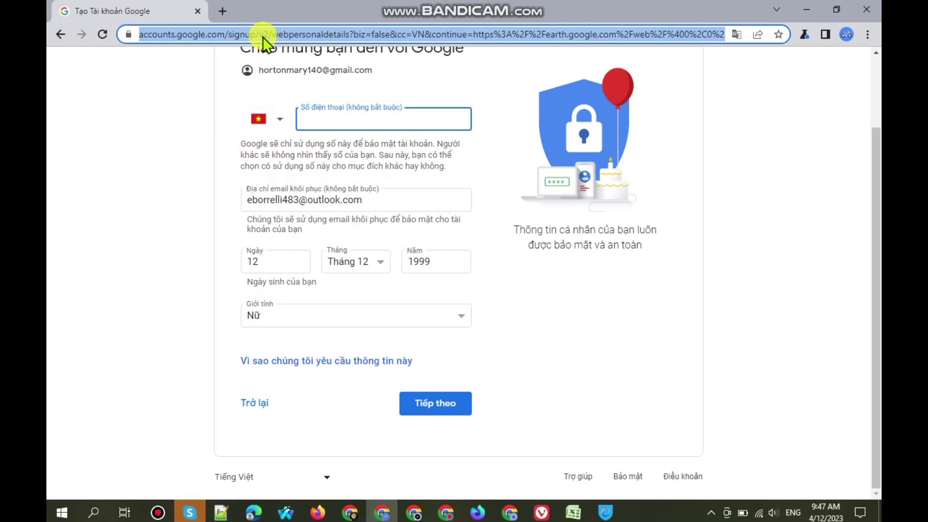
left_click(218, 11)
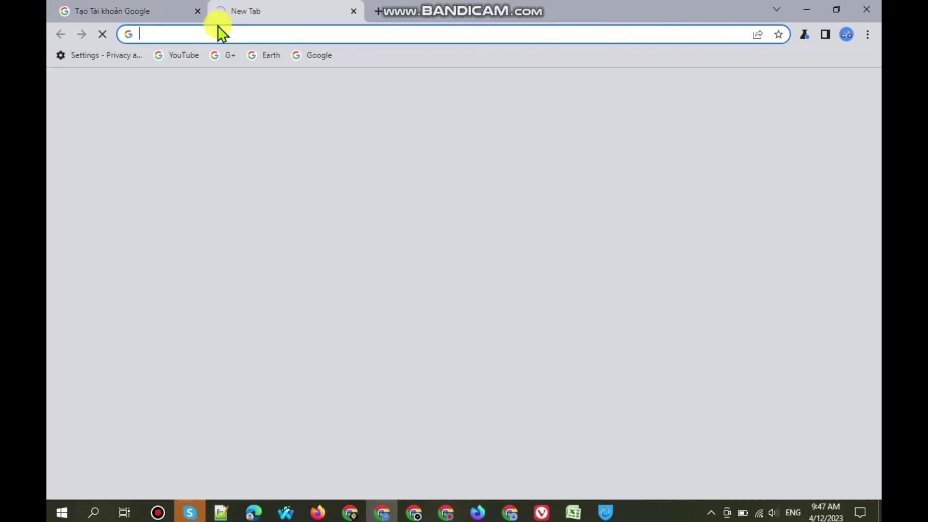
key("ctrl+v")
key("Return")
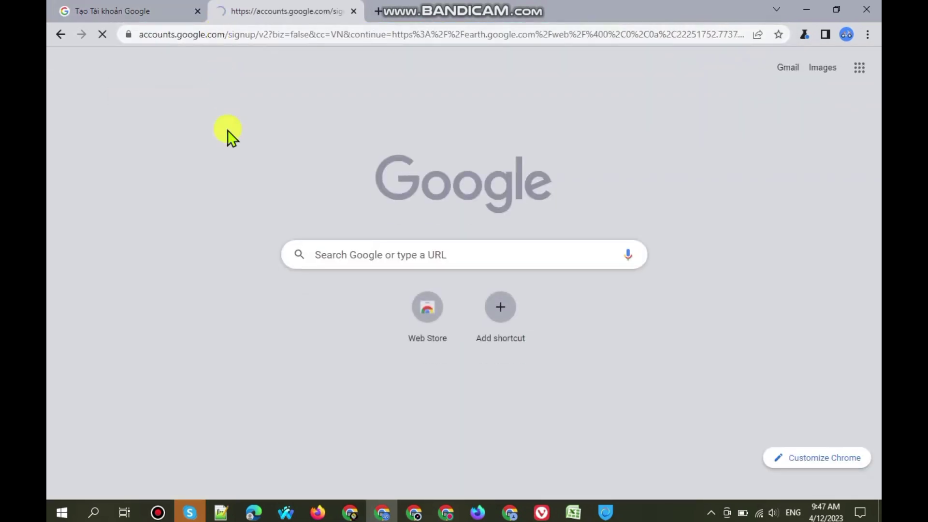
Enter the first and last name of the Fake Name Generator identity in the Họ and Tên fields of the new form
left_click(343, 510)
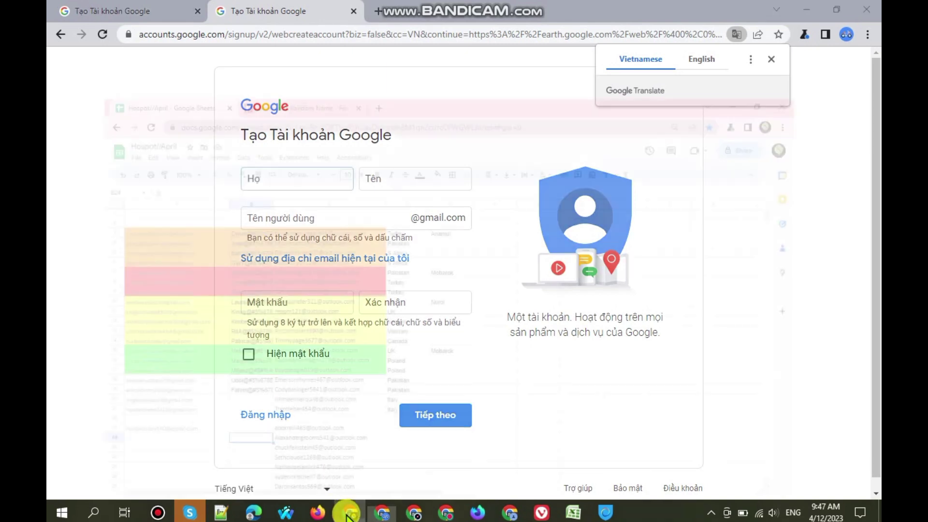
left_click(297, 11)
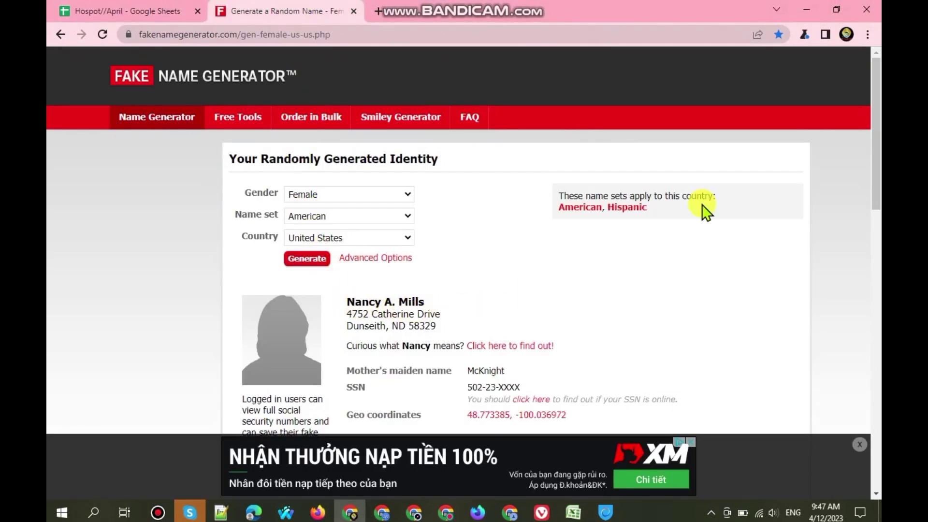
left_click(806, 7)
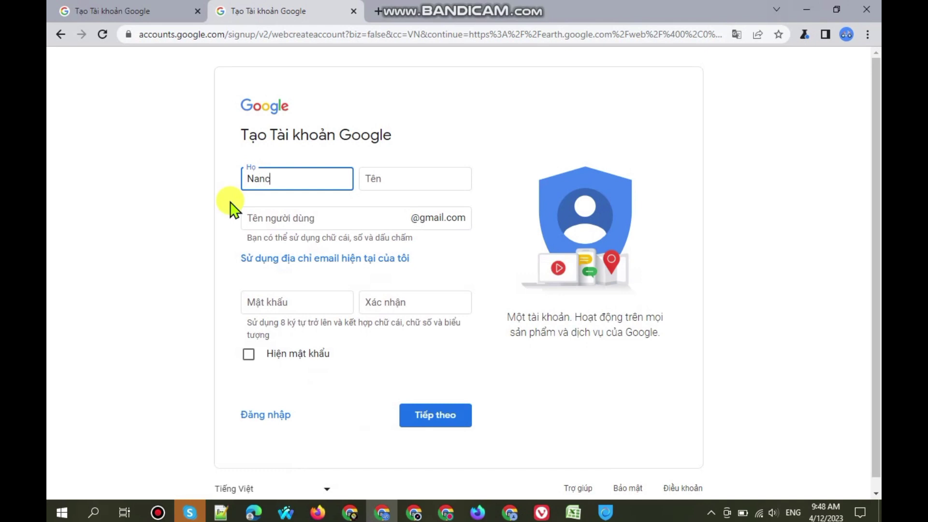
key("Tab")
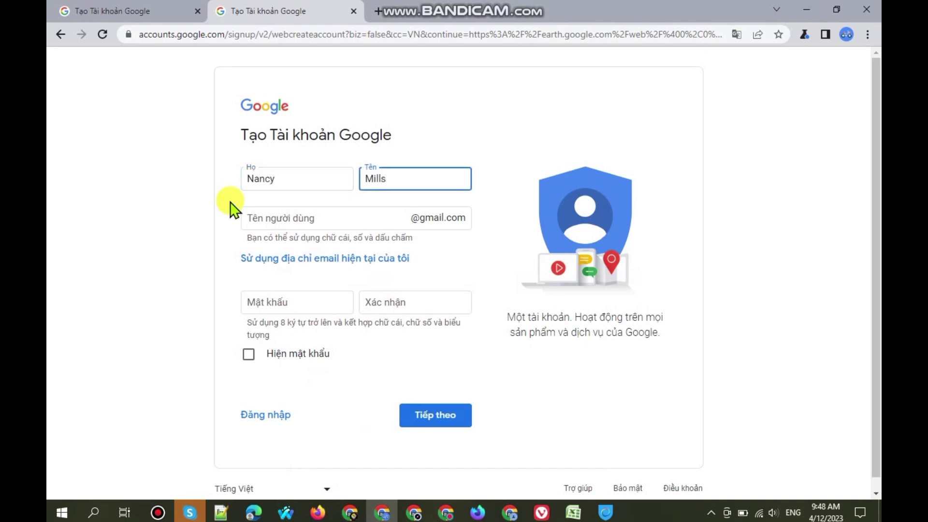
scroll(232, 203, "down", 1)
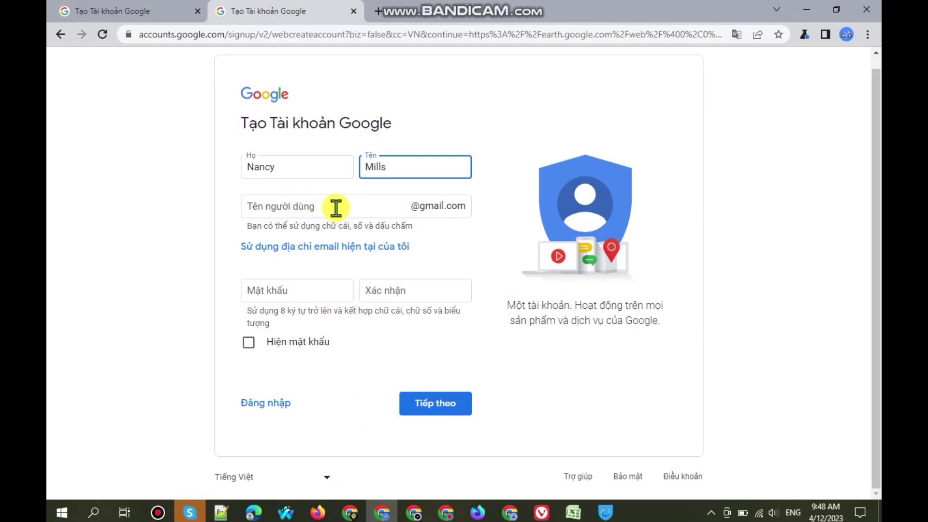
scroll(336, 207, "up", 1)
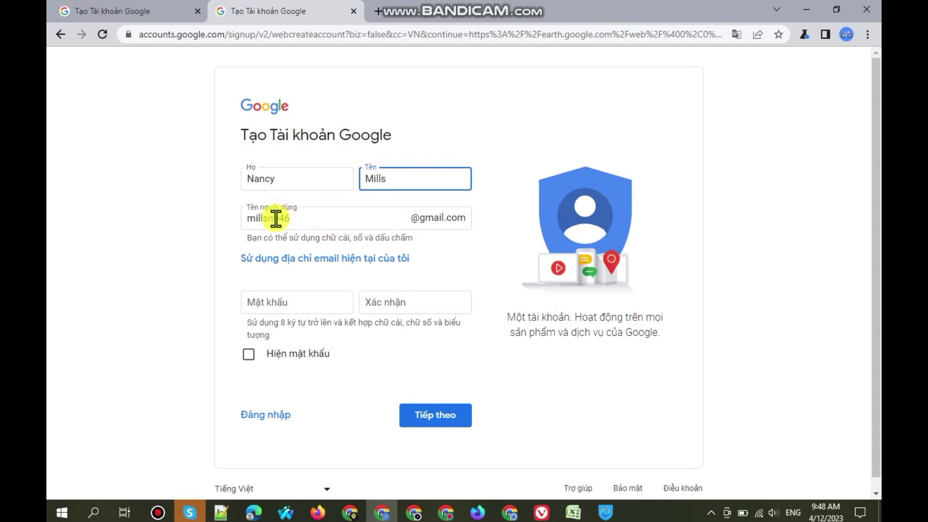
Replace the suggested username with one built from the full name plus extra characters, and enter the account password in both password fields
left_click_drag(307, 218, 230, 226)
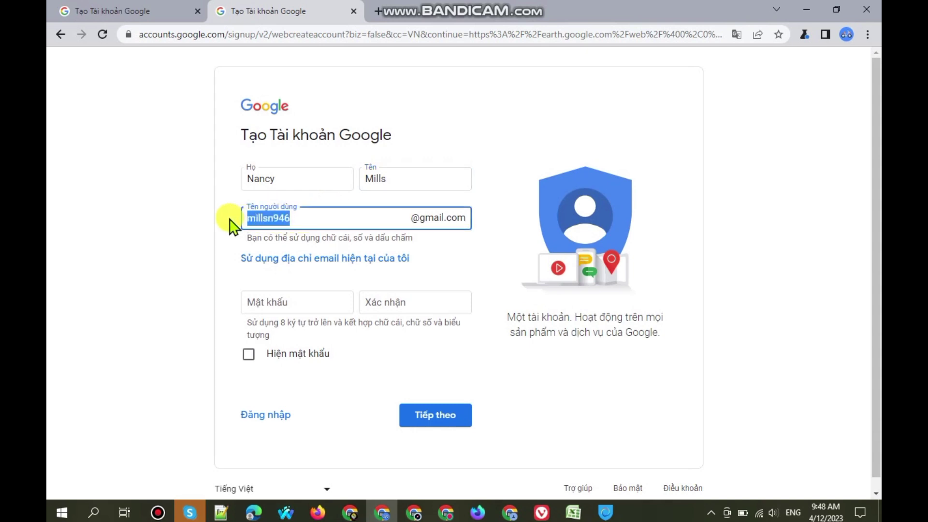
type("nancy")
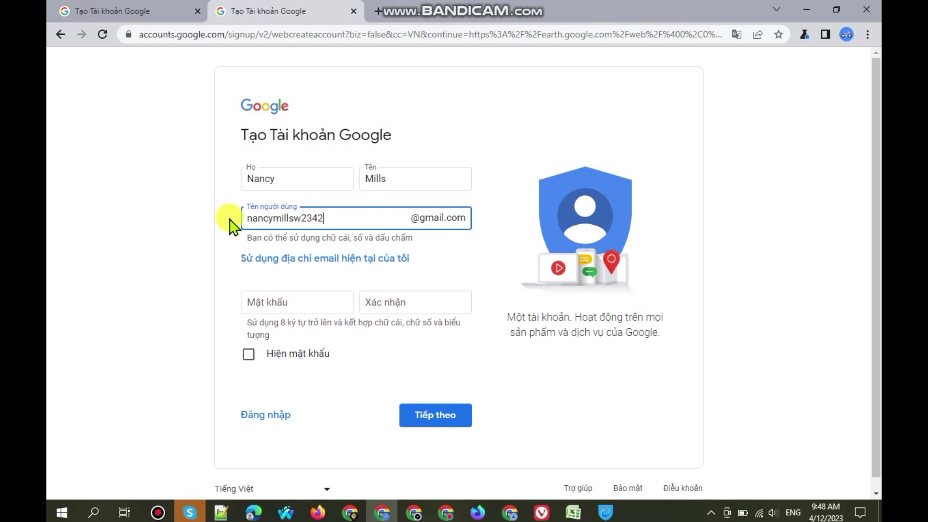
left_click(269, 301)
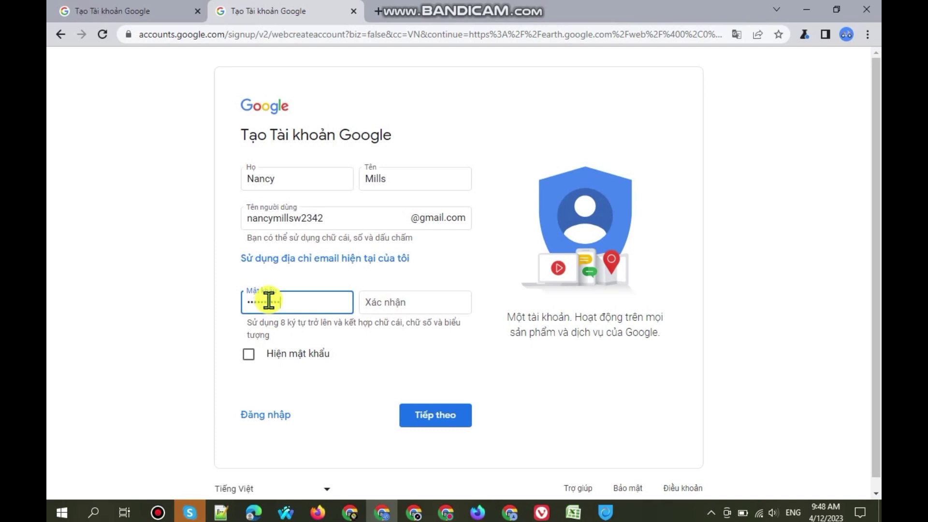
left_click(465, 300)
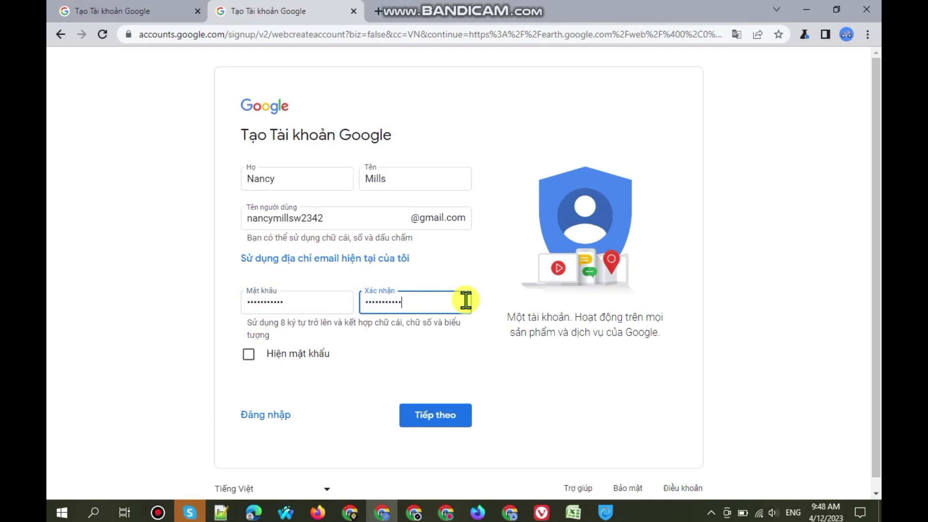
scroll(294, 285, "down", 1)
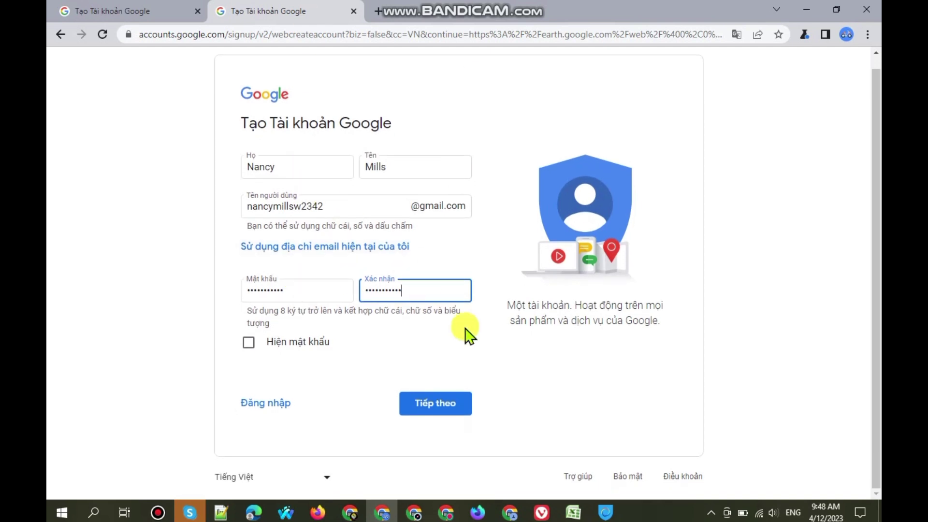
Try to submit the form with random extra letters appended to the Họ, Tên and username fields
left_click(479, 261)
left_click(316, 166)
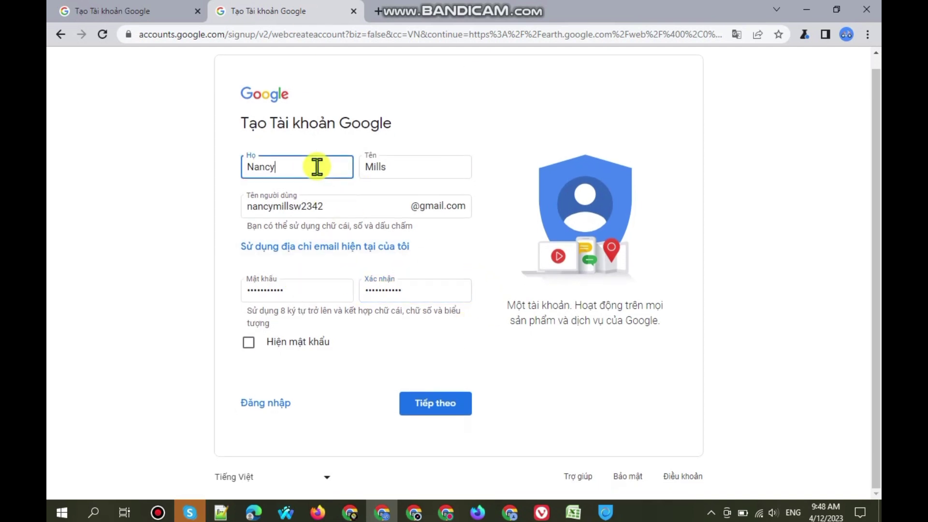
type("dfjafkgs fdadjskg")
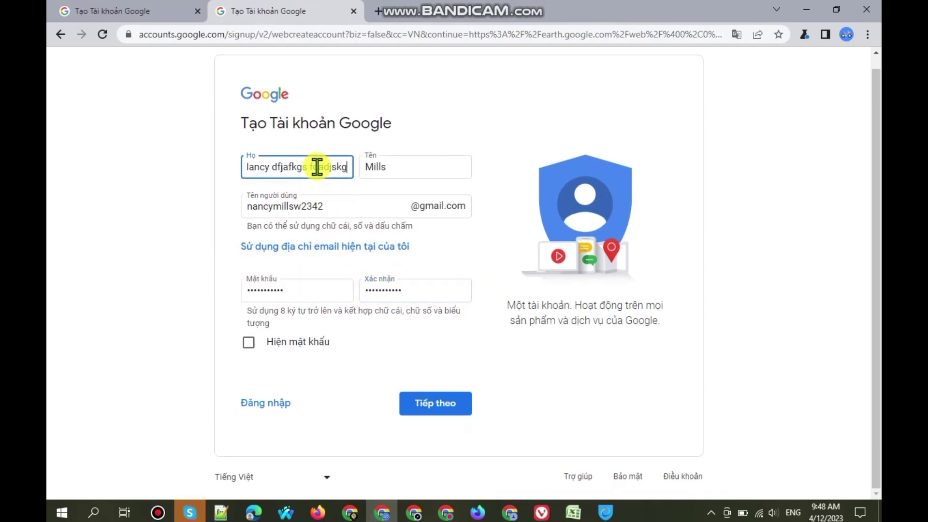
type("ag fasjkgaga kfdsfangg")
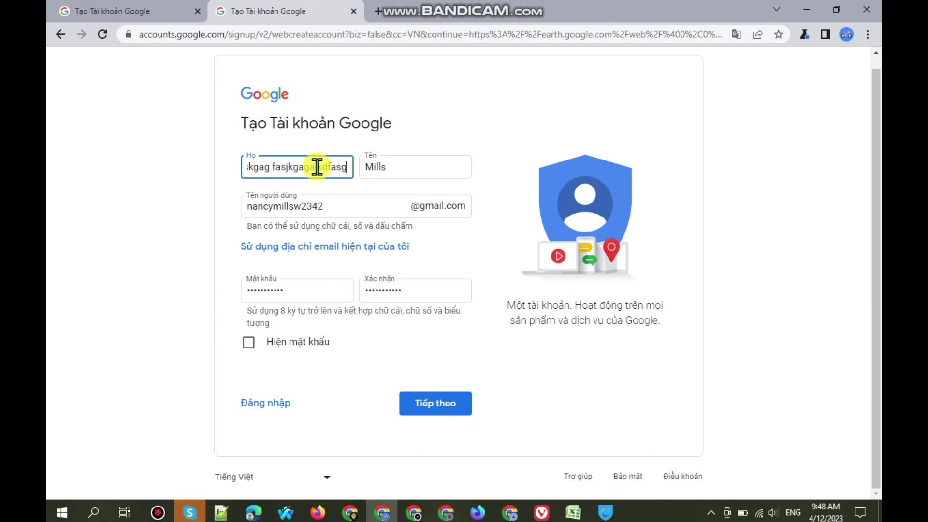
left_click(414, 166)
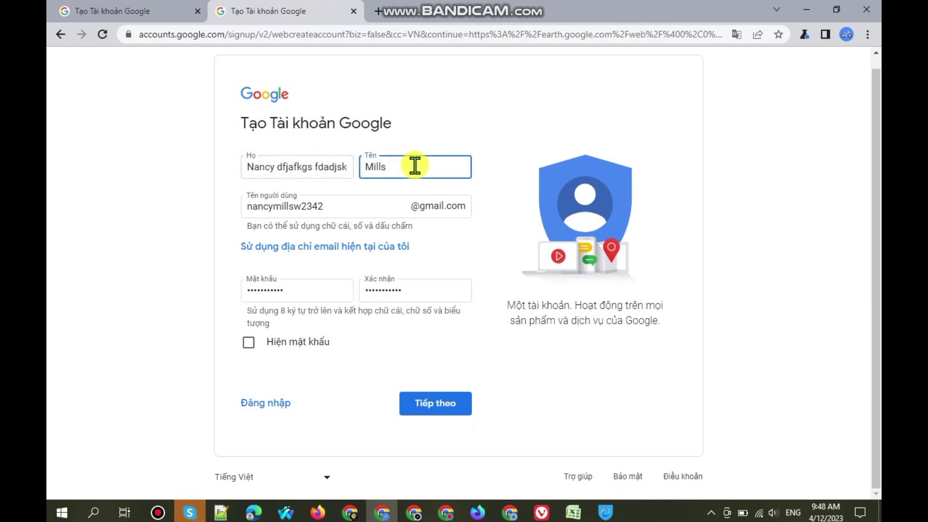
type("fadsjagkdf sdajkaug")
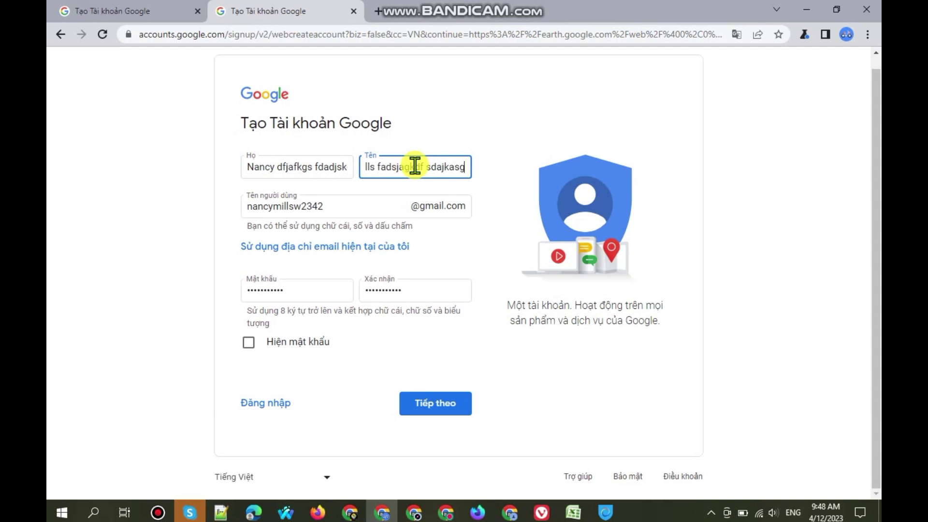
left_click(351, 198)
type("ghdhsh")
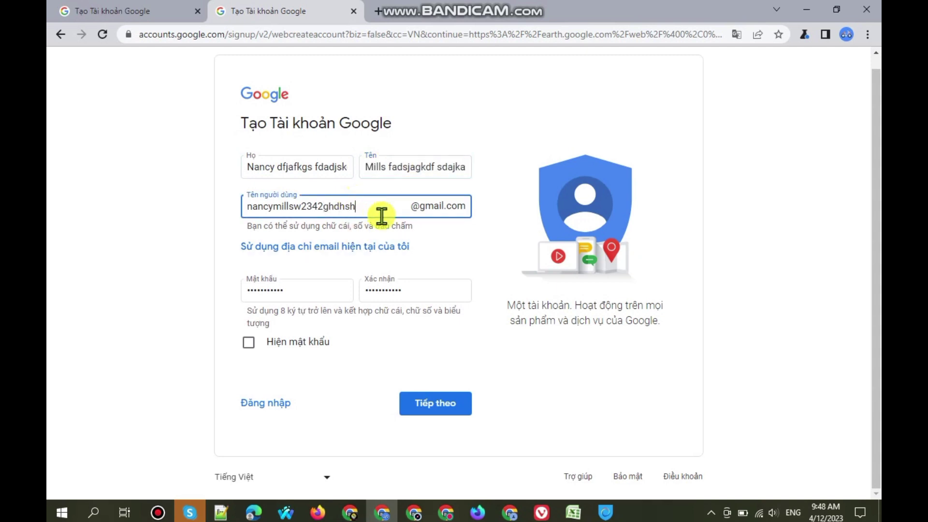
left_click(459, 256)
left_click(425, 401)
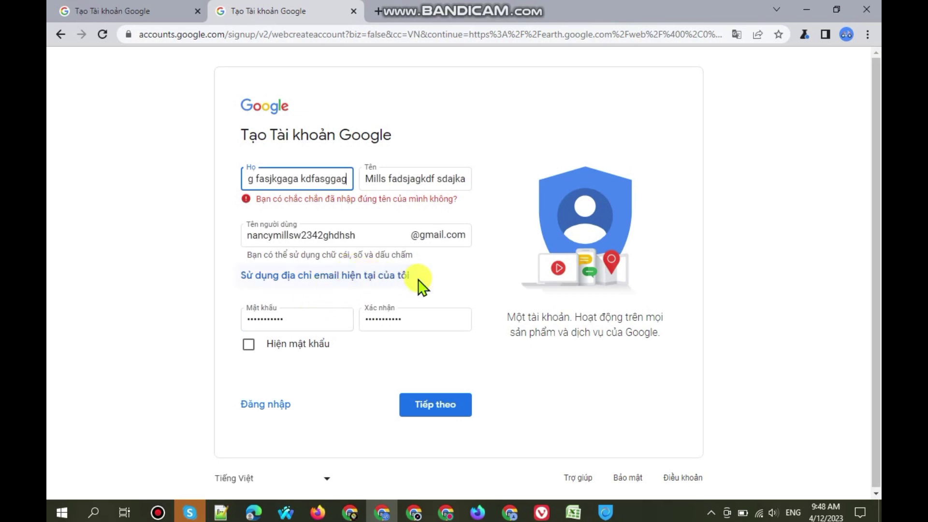
Shorten the appended letters in the name fields, strip them from the username, and try to submit the form again
key("BackSpace")
key("BackSpace")
left_click(444, 403)
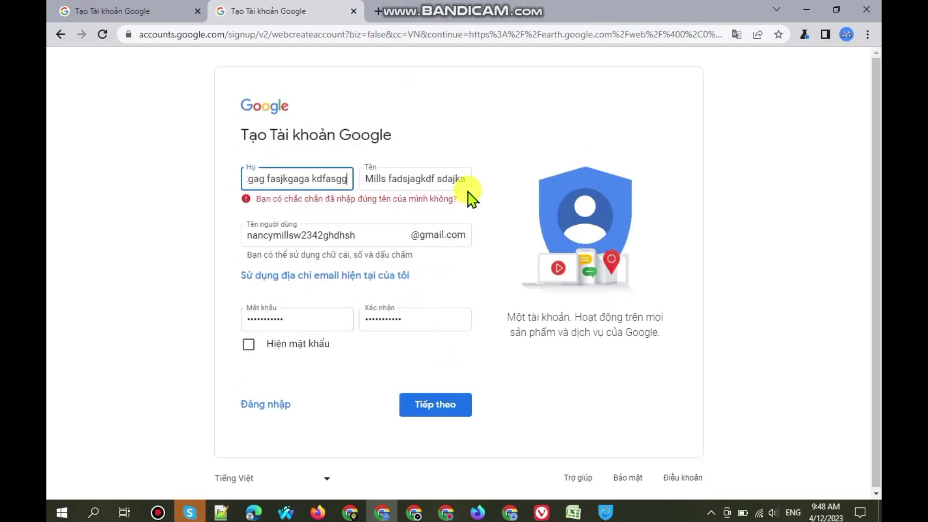
left_click(467, 186)
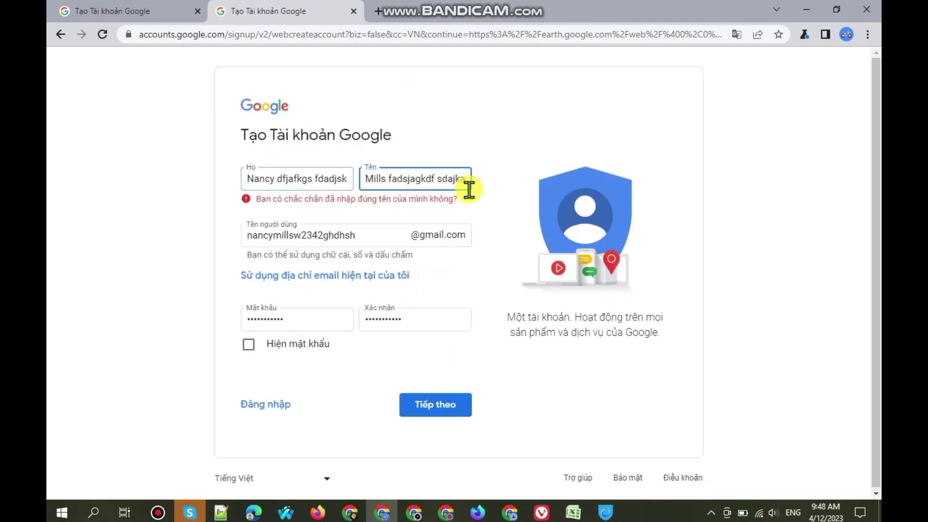
left_click(438, 410)
left_click(379, 241)
key("BackSpace")
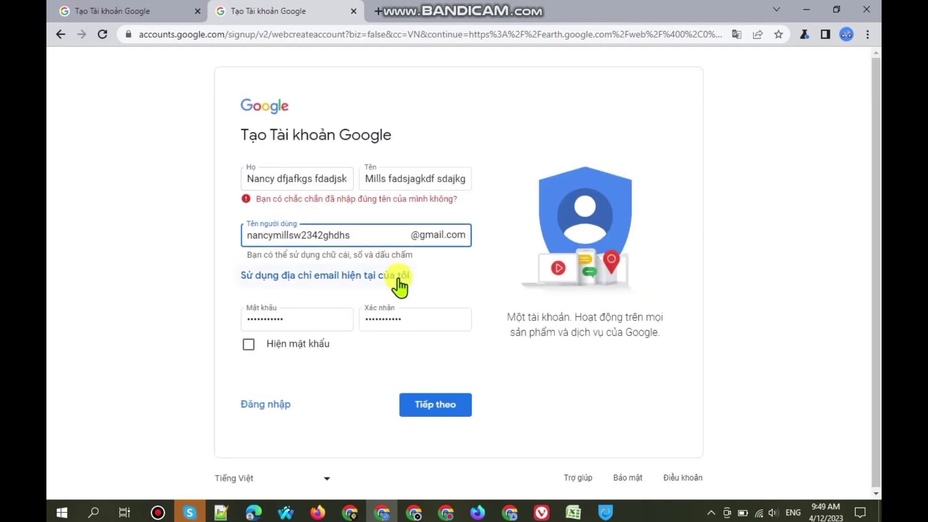
key("BackSpace")
key("BackSpace")
left_click(430, 401)
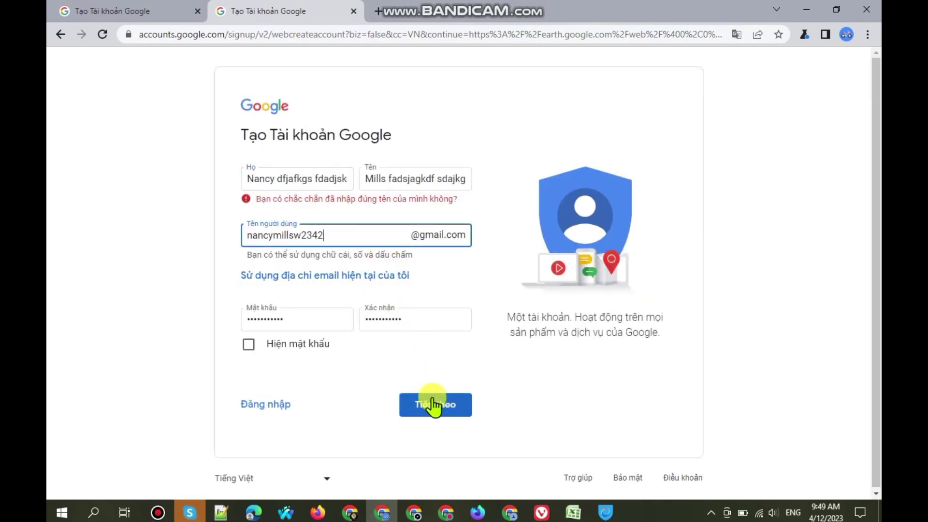
Delete the remaining random letters from the Họ and Tên fields, leaving only the original first and last name
key("BackSpace")
key("BackSpace")
key("BackSpace")
key("BackSpace")
key("BackSpace")
key("BackSpace")
key("BackSpace")
key("BackSpace")
key("BackSpace")
key("BackSpace")
key("BackSpace")
key("BackSpace")
key("BackSpace")
key("BackSpace")
key("BackSpace")
key("BackSpace")
key("BackSpace")
key("BackSpace")
key("BackSpace")
key("BackSpace")
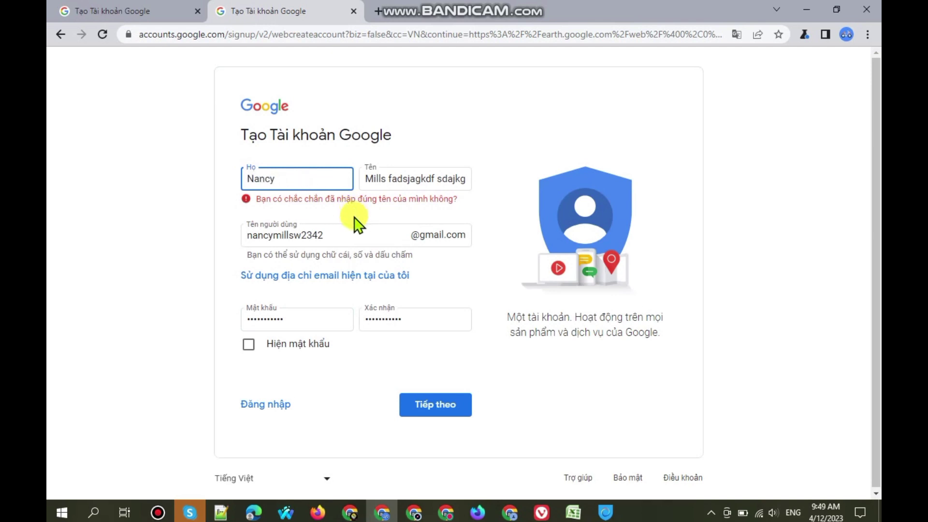
left_click(463, 289)
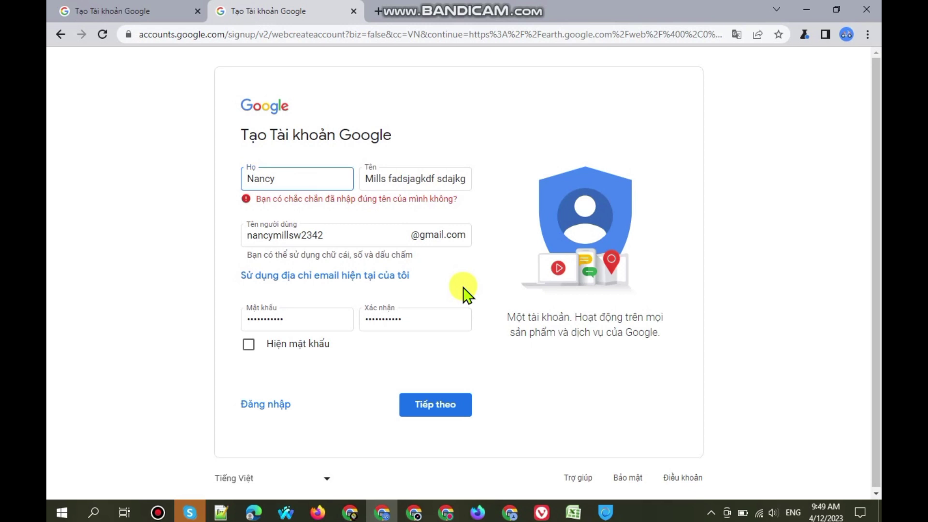
left_click(466, 183)
key("BackSpace")
key("BackSpace")
key("BackSpace")
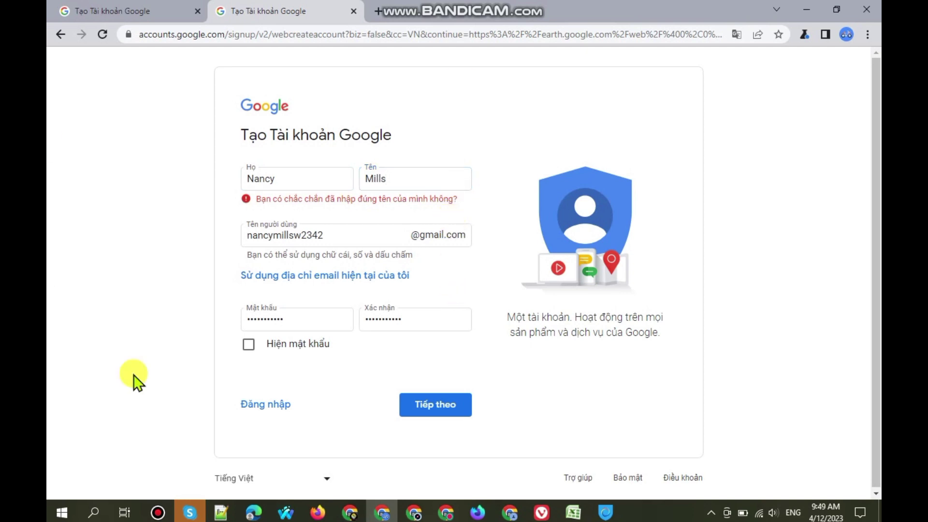
Continue to the personal details page and fill in the recovery email with the address from cell C24 of the Google sheet
left_click(440, 414)
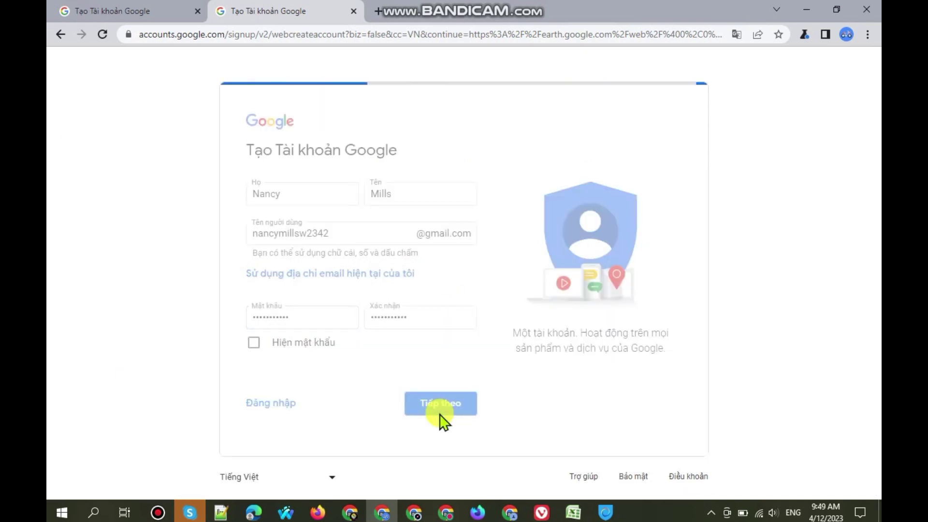
left_click(350, 512)
left_click(144, 11)
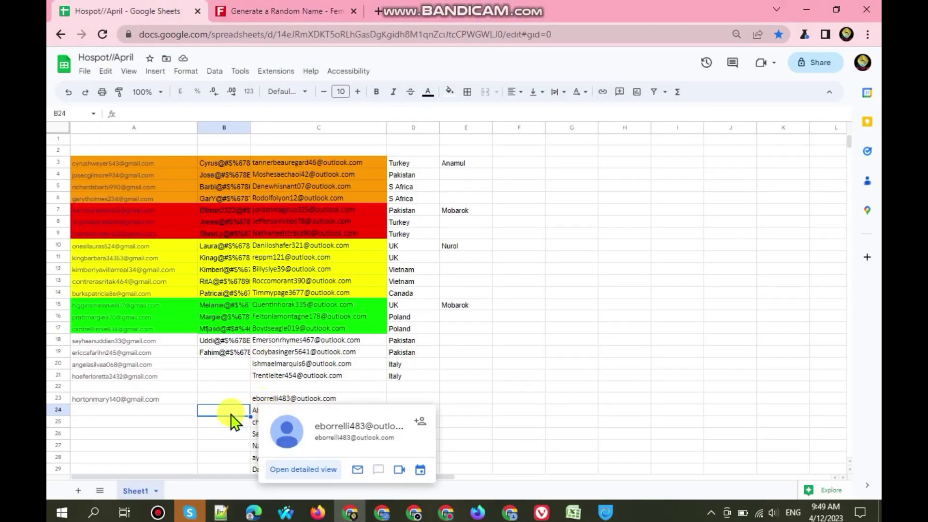
left_click(256, 412)
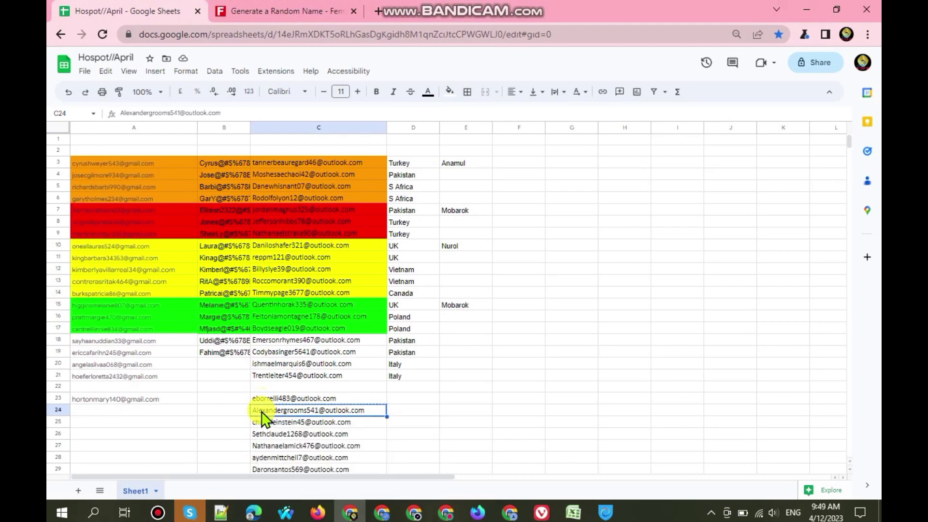
left_click(187, 410)
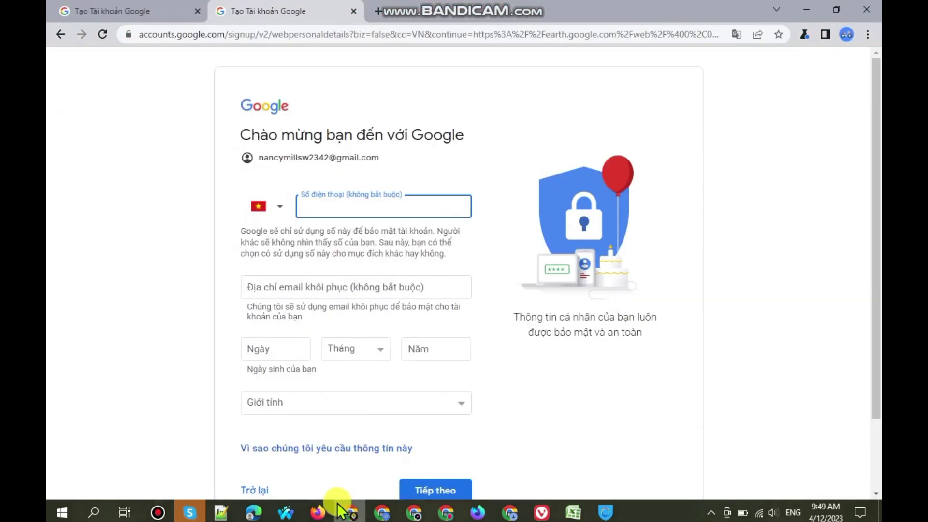
left_click(382, 512)
left_click(286, 289)
key("ctrl+v")
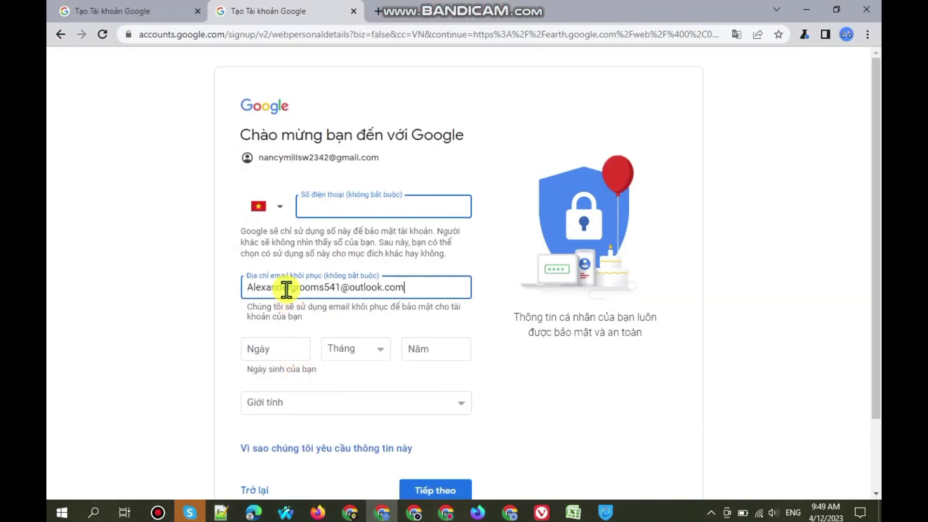
Copy the new Gmail address from the personal details page into cell A24 of the Google sheet, and return to the sign-up form
triple_click(286, 158)
key("ctrl+c")
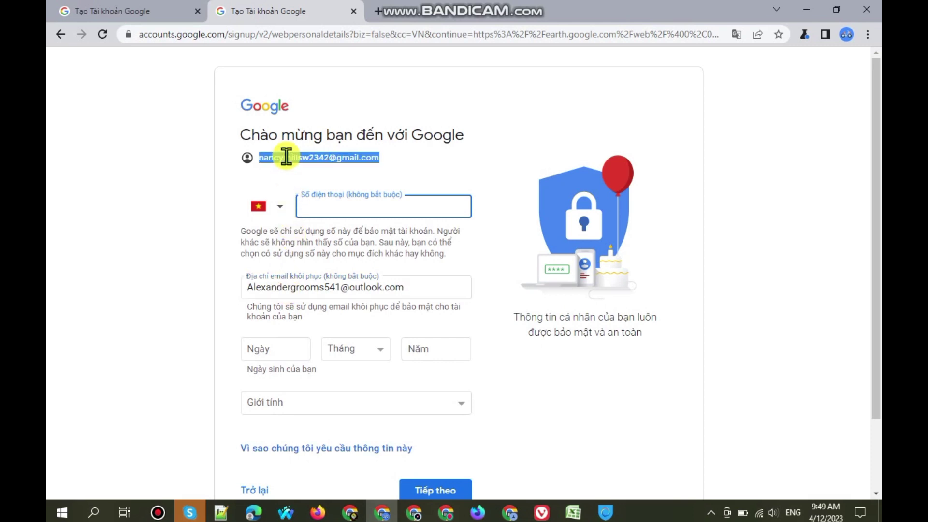
left_click(351, 512)
key("ctrl+v")
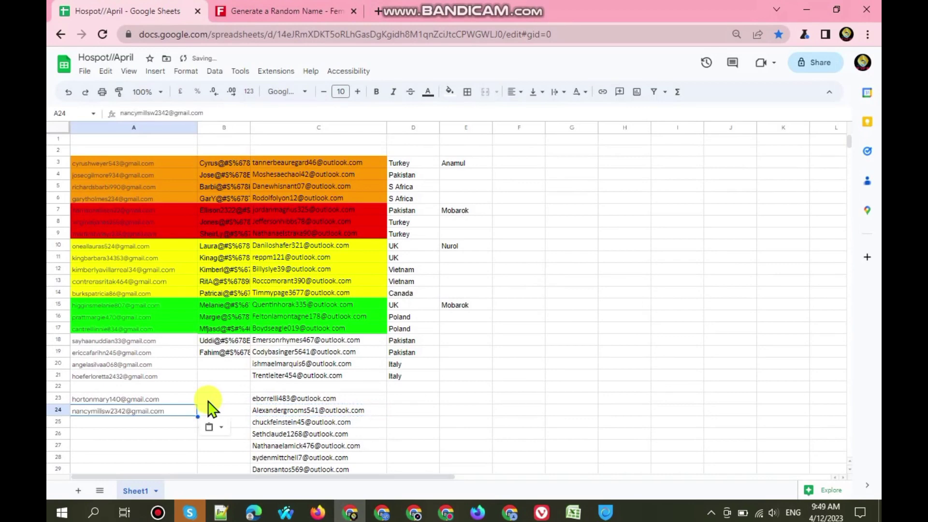
left_click(805, 10)
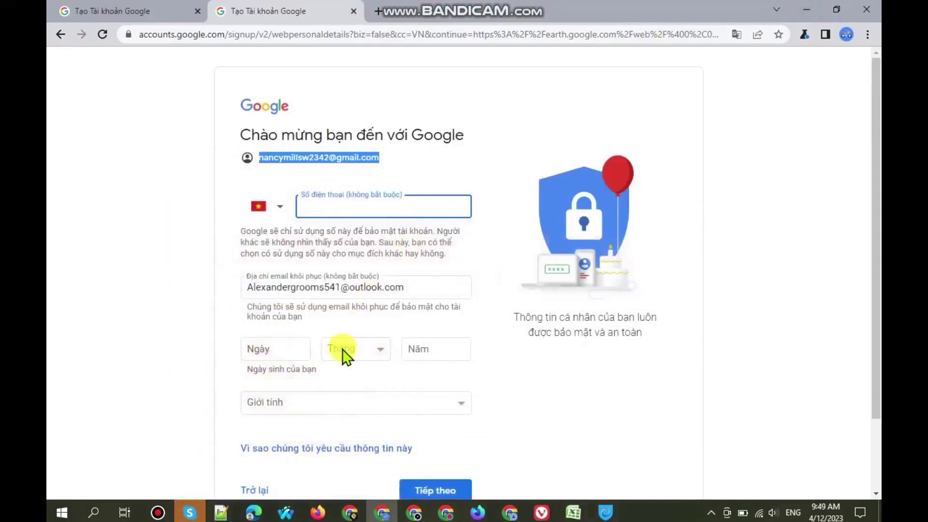
Fill in the second account's day, month and year of birth, set the gender to Nữ, and submit the personal details
left_click(282, 353)
type("23")
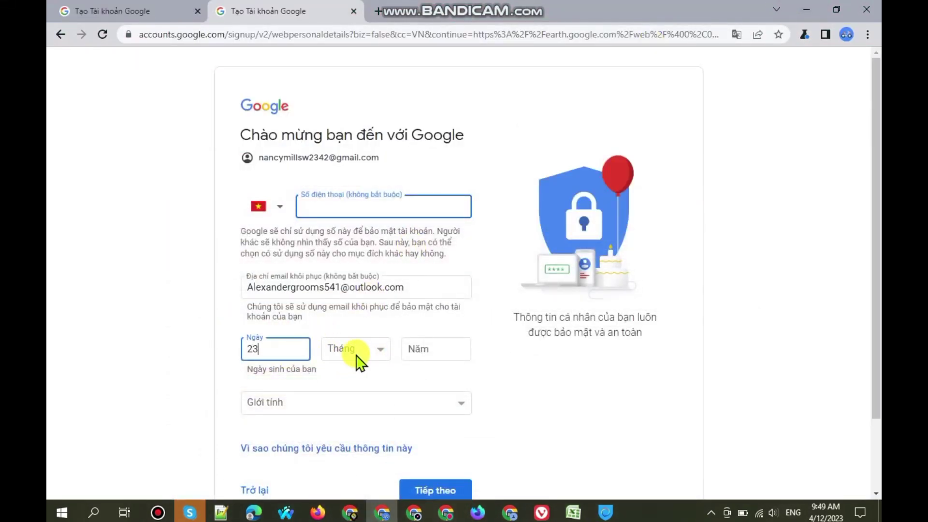
left_click(357, 351)
left_click(355, 330)
left_click(415, 351)
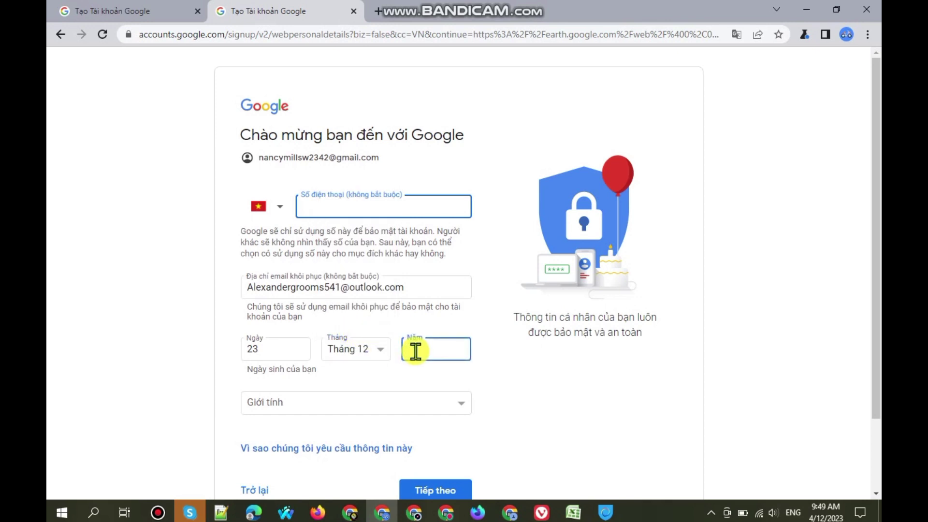
type("1999")
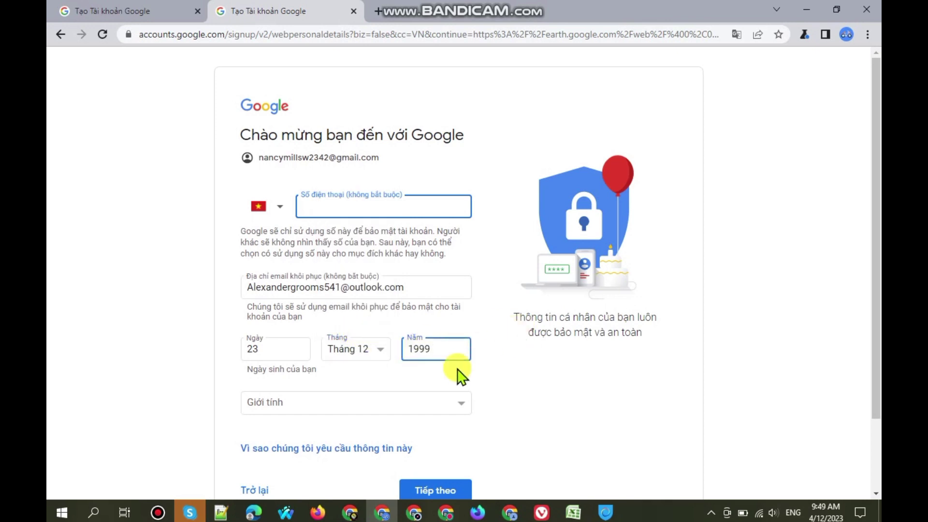
left_click(390, 404)
left_click(310, 421)
scroll(310, 425, "down", 2)
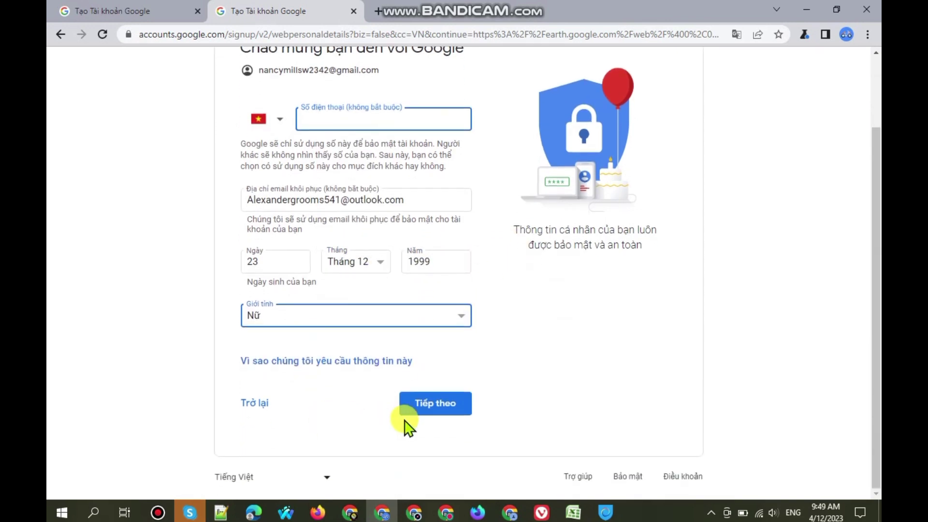
left_click(430, 406)
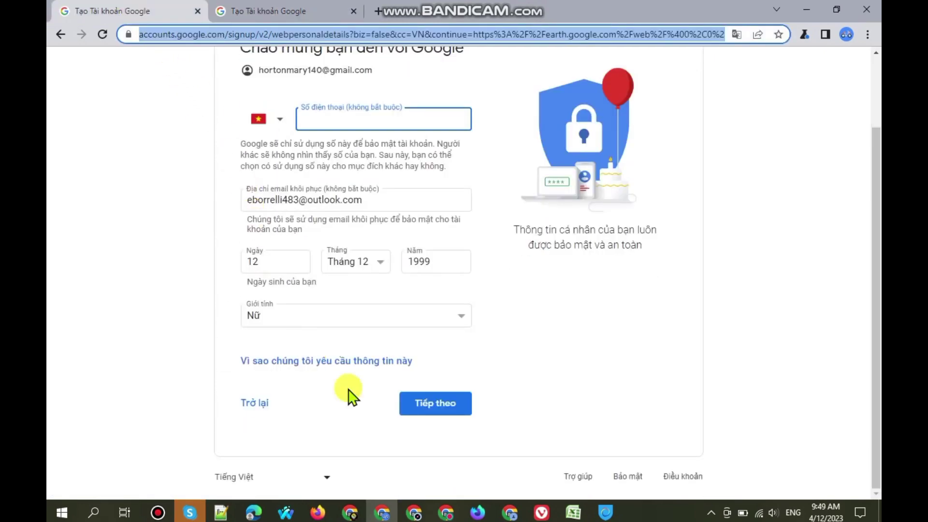
Submit the first account's personal details in the other browser tab and agree to its privacy and terms
left_click(431, 404)
scroll(430, 403, "down", 10)
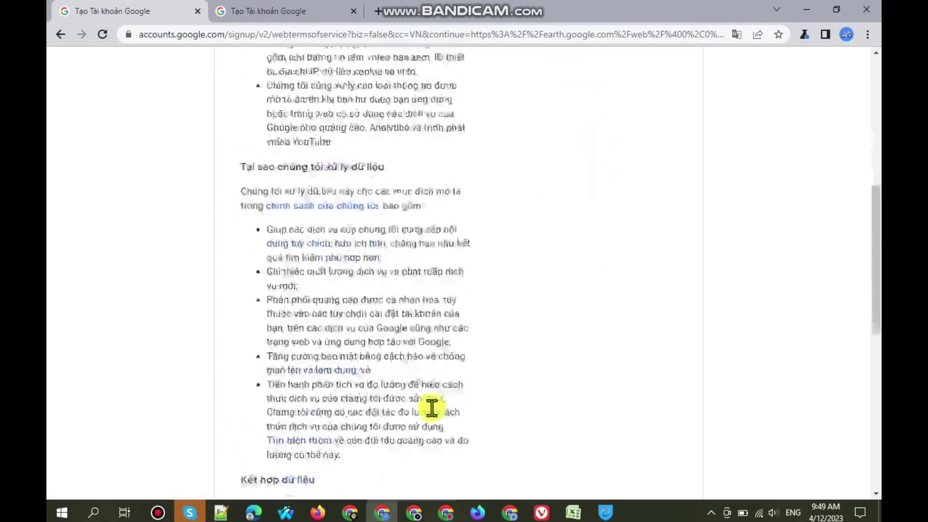
left_click(435, 408)
Agree to the second account's privacy and terms, and decline continuing in a new Chrome profile
left_click(264, 8)
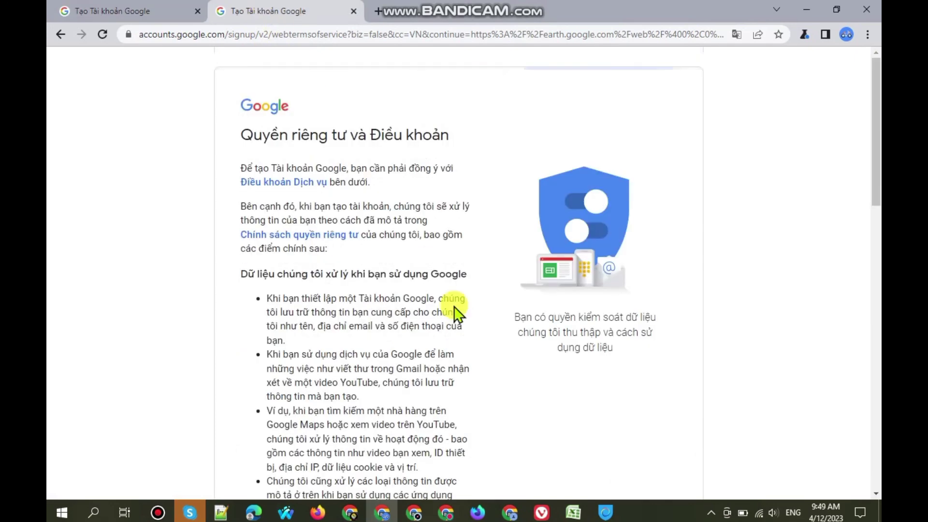
scroll(454, 307, "down", 10)
left_click(435, 403)
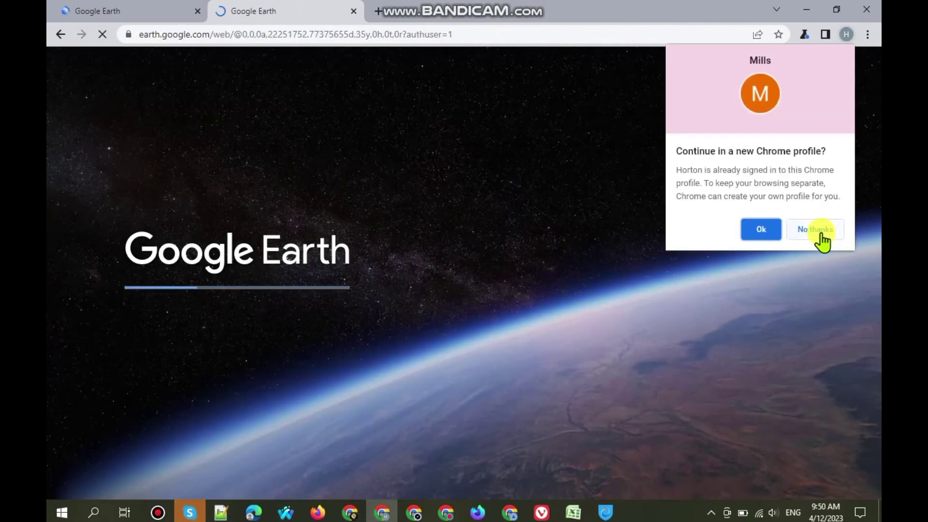
left_click(817, 230)
Enter Vietnam as the country in cell D23 of the Google sheet and fill it down to D24
left_click(349, 512)
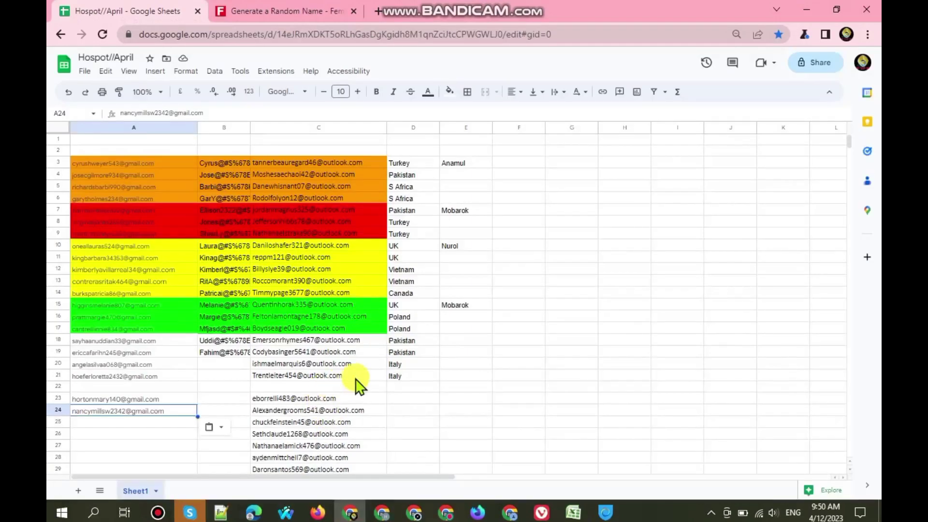
left_click(397, 401)
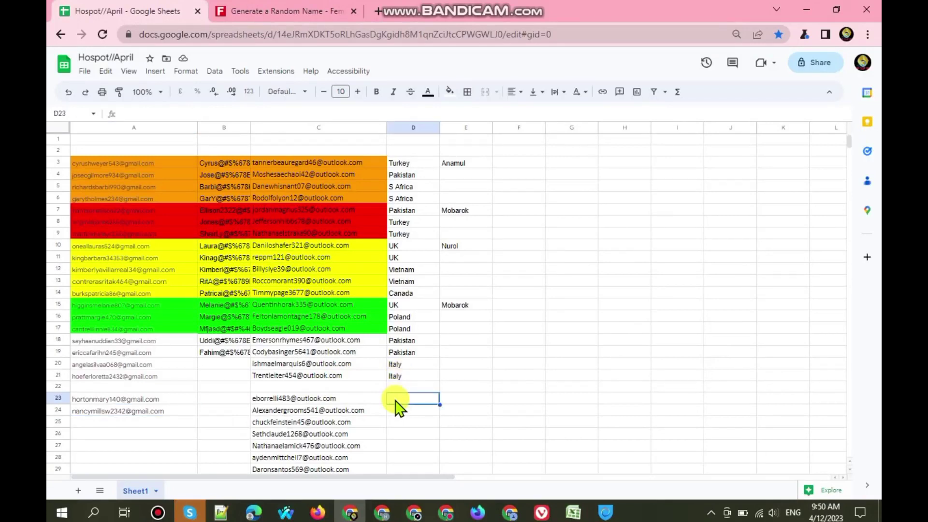
double_click(395, 400)
key("Escape")
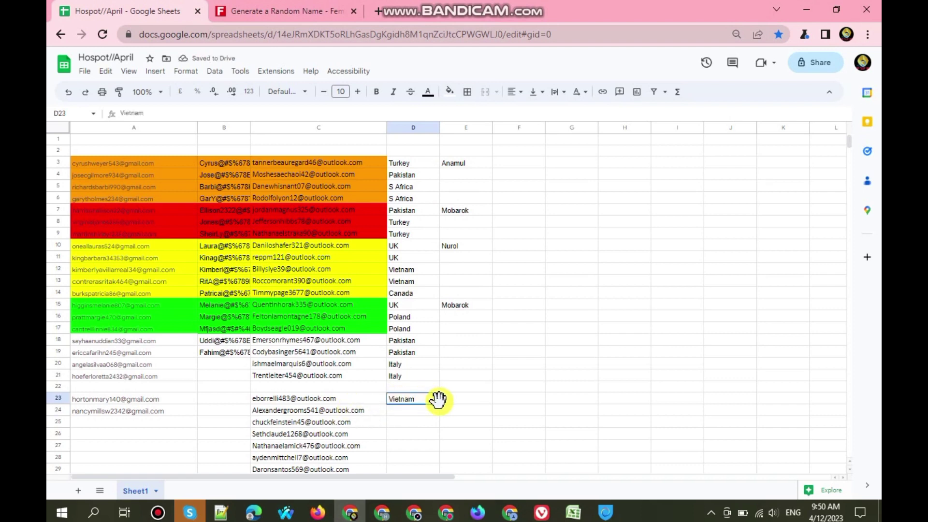
left_click_drag(439, 404, 437, 416)
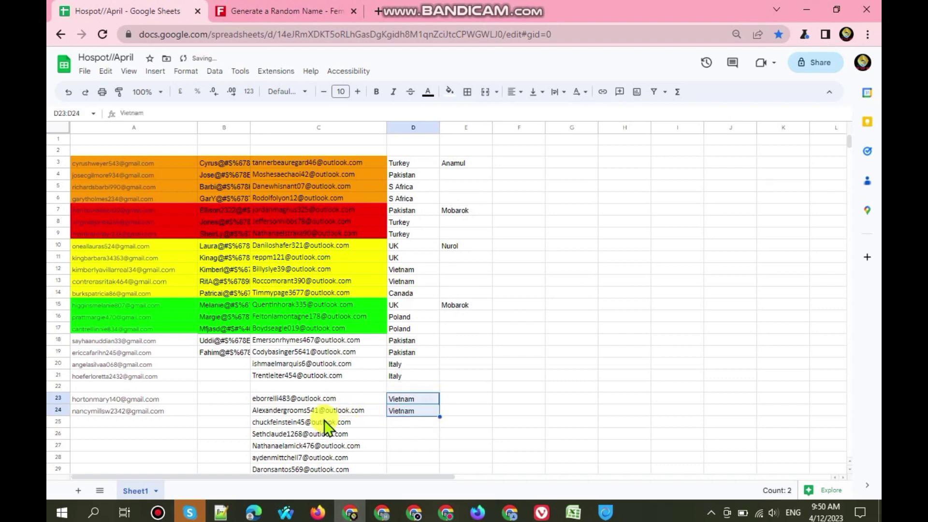
left_click(231, 423)
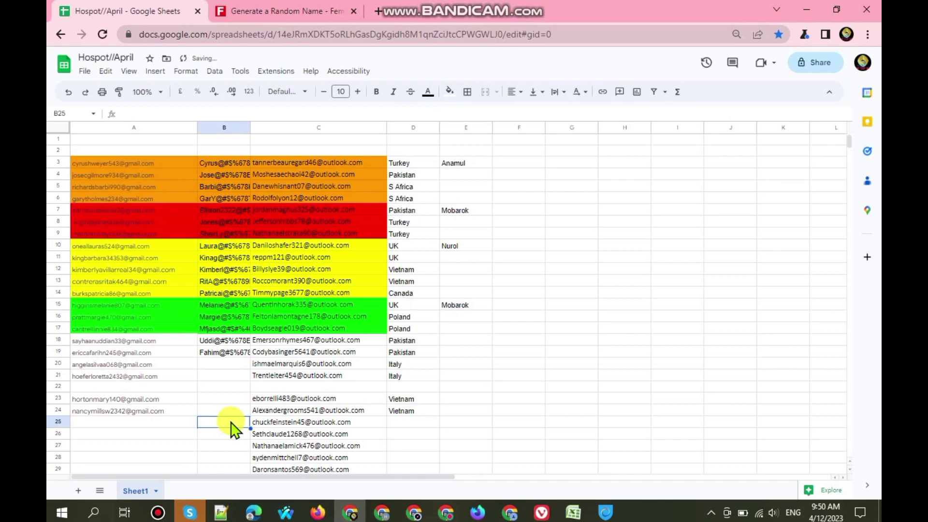
Put the Google sheet's window away and close the Google Earth tab in the account browser, keeping only a new tab
left_click(802, 12)
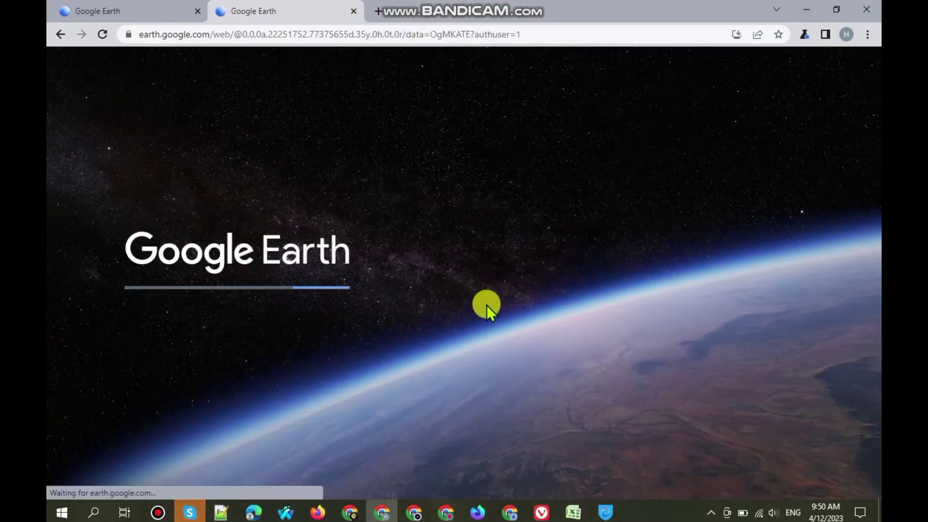
left_click(103, 8)
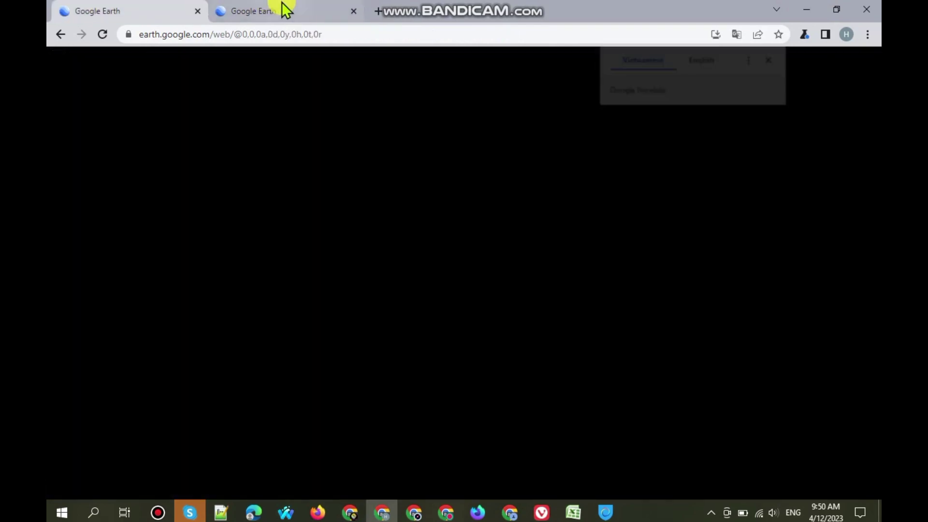
left_click(270, 8)
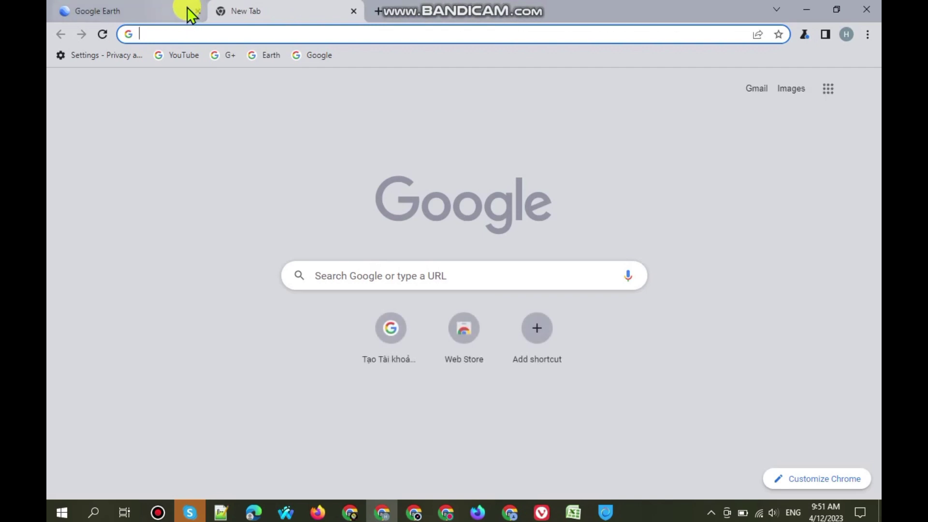
left_click(197, 10)
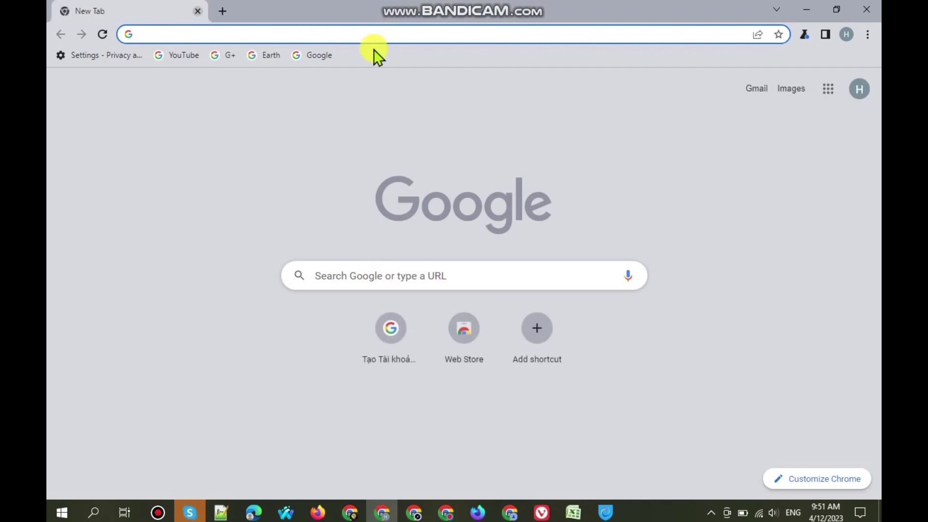
Clear the browser's browsing data with the advanced options for the All time range, and close the browser window
left_click(84, 58)
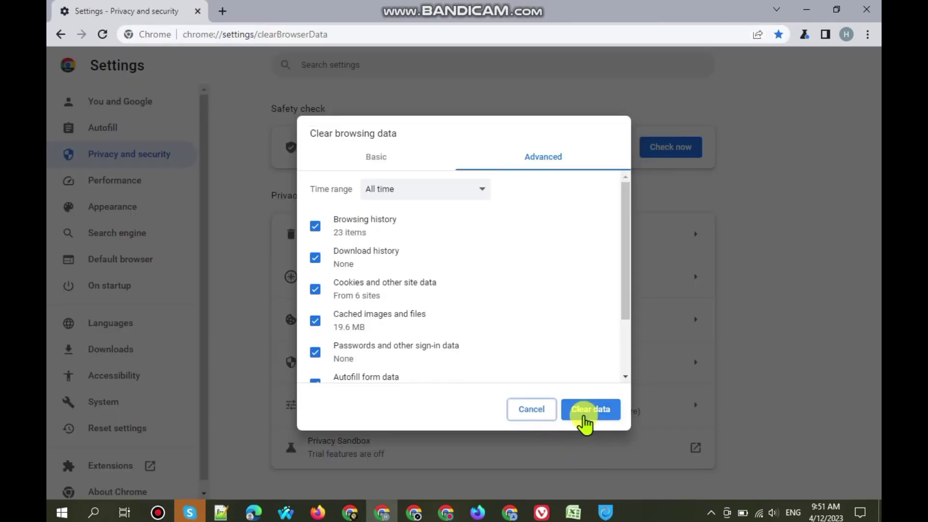
left_click(584, 416)
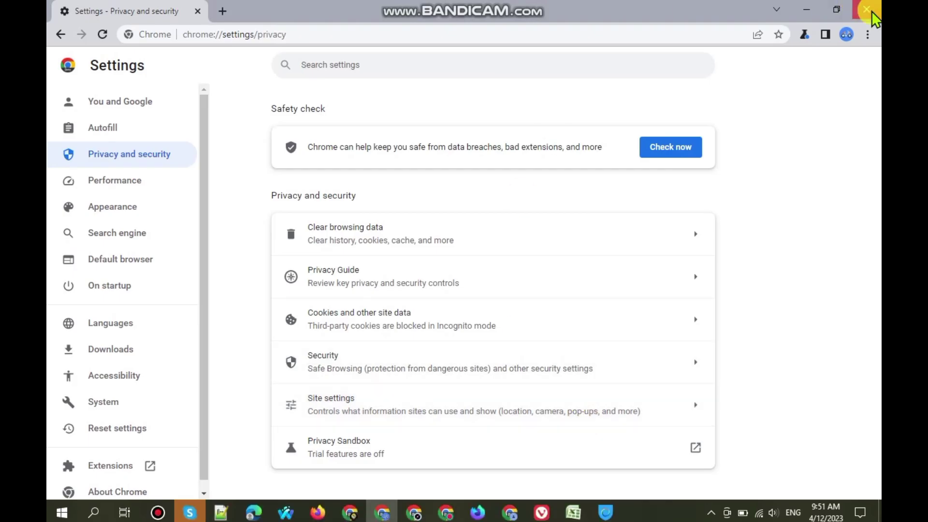
left_click(871, 11)
right_click(542, 74)
left_click(566, 116)
right_click(564, 114)
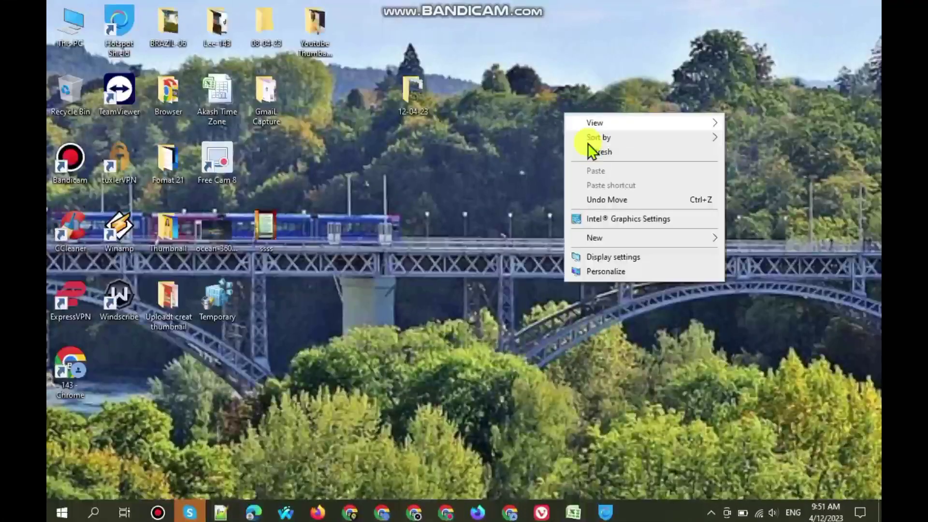
left_click(595, 155)
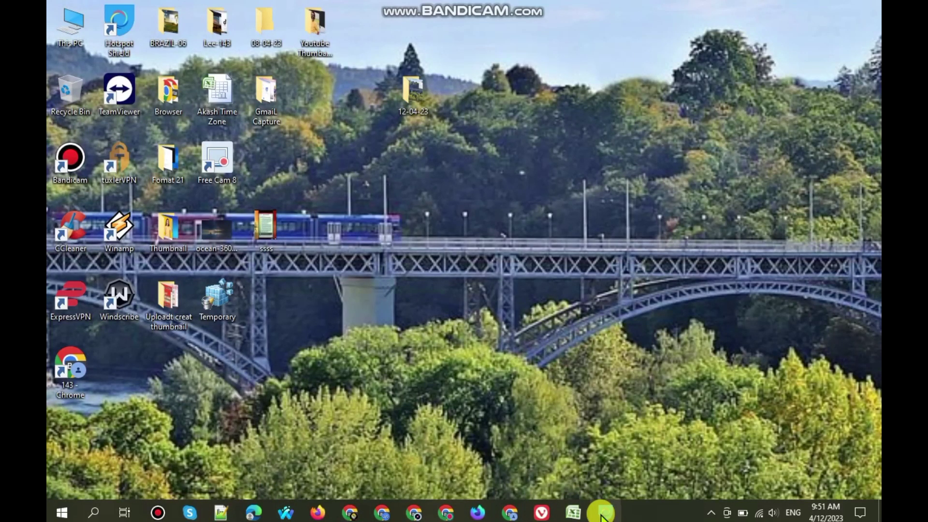
Switch to Hotspot Shield, disconnect the VPN from the Vietnam location, and put its window away
mouse_move(602, 516)
left_click(570, 411)
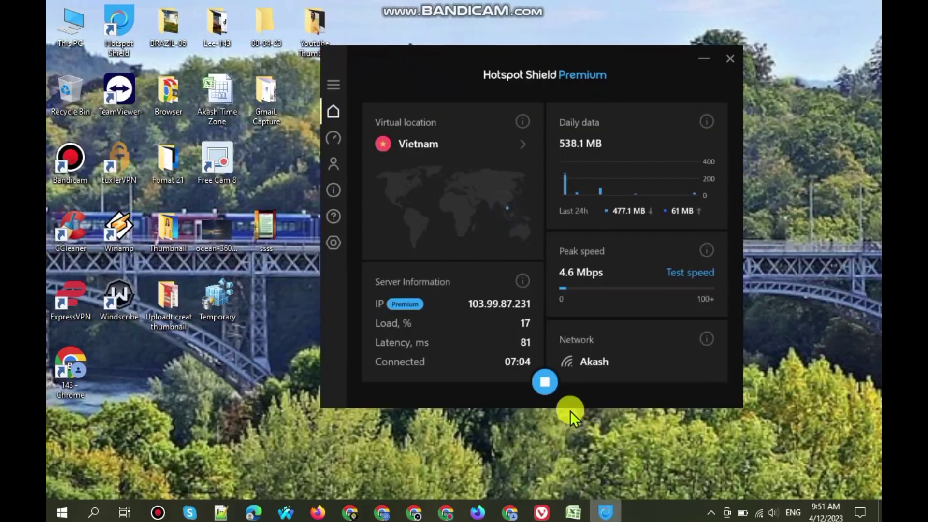
left_click(551, 387)
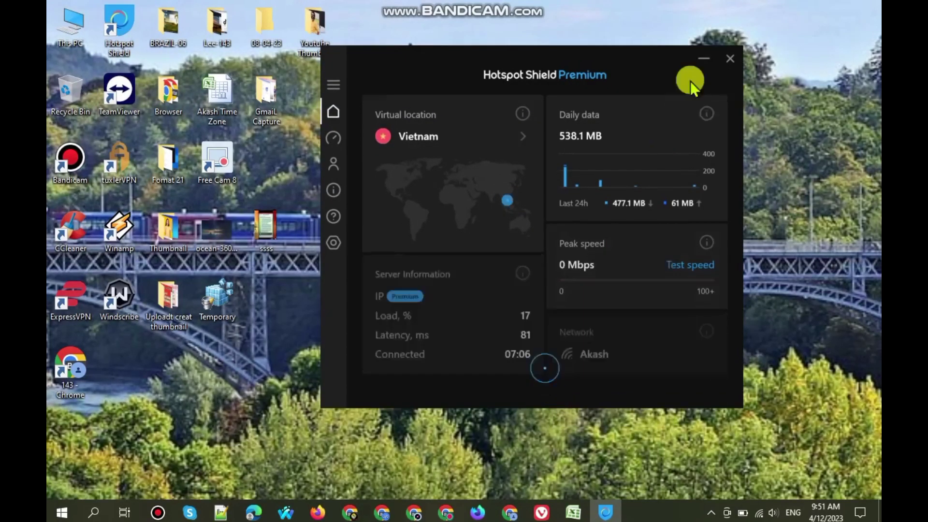
left_click(691, 71)
right_click(631, 69)
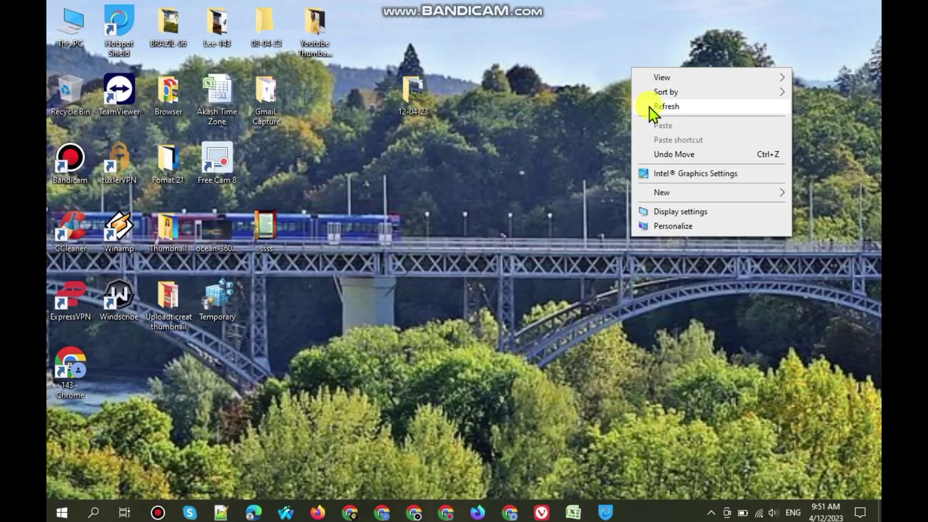
left_click(649, 106)
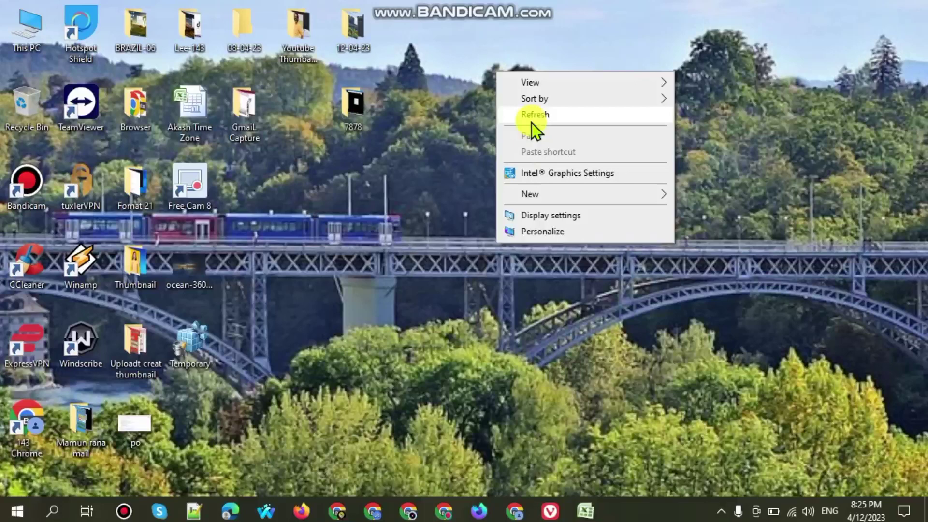
left_click(532, 124)
right_click(534, 128)
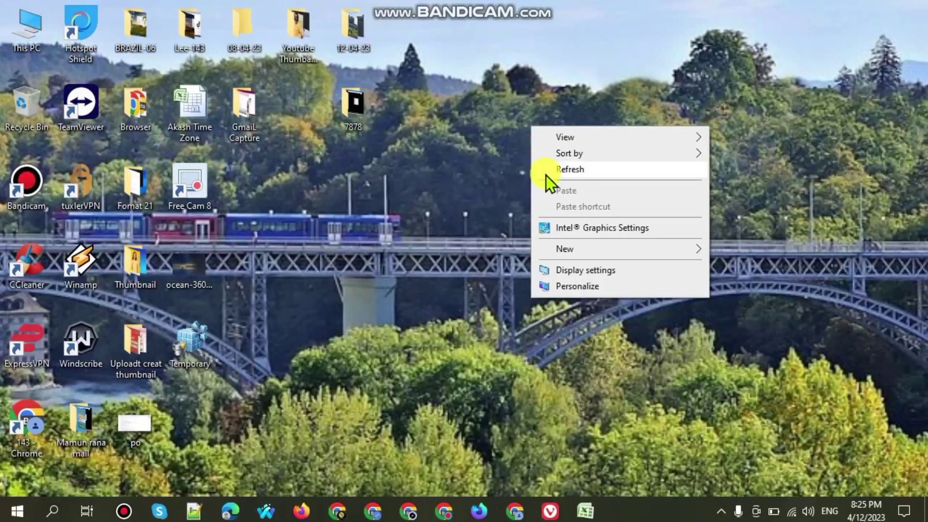
left_click(548, 173)
right_click(484, 232)
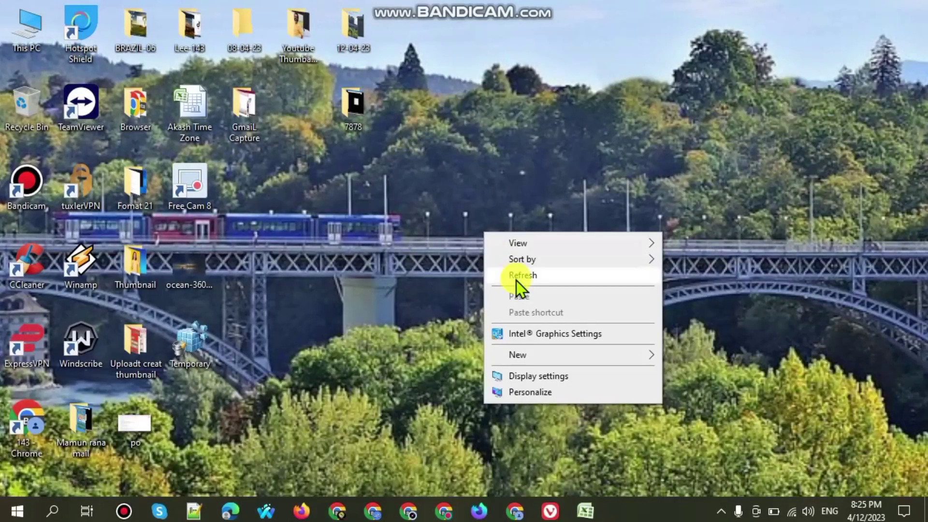
left_click(517, 276)
Open Country name.txt in Notepad++ and read through the whole list of Hotspot Shield VPN countries
left_click(195, 512)
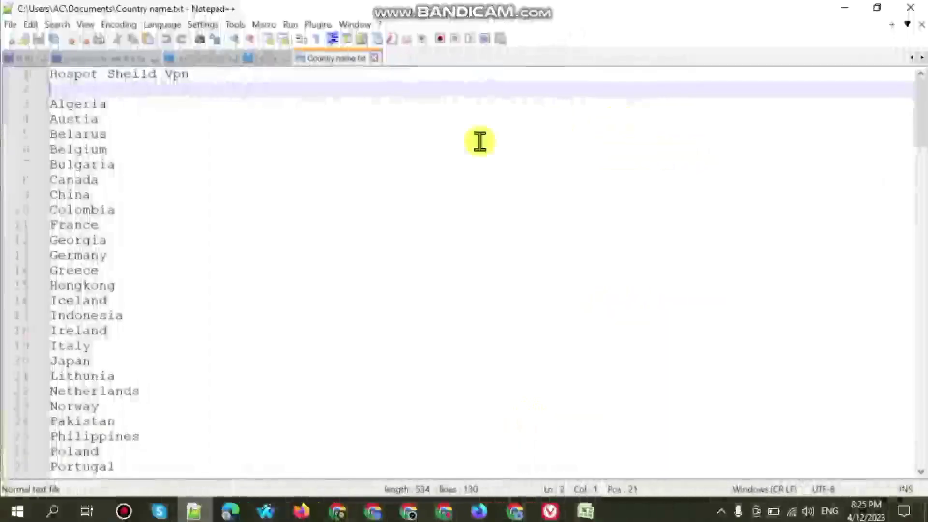
scroll(365, 168, "up", 5)
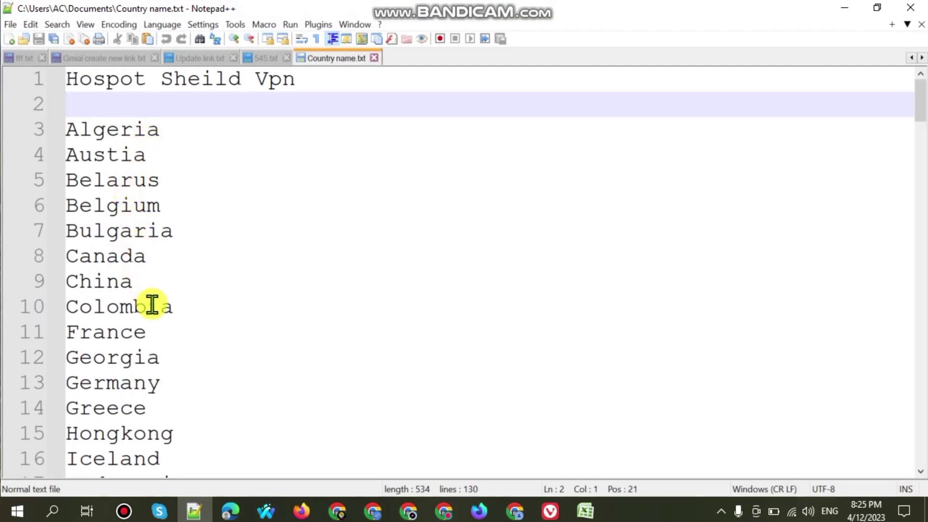
scroll(169, 391, "down", 2)
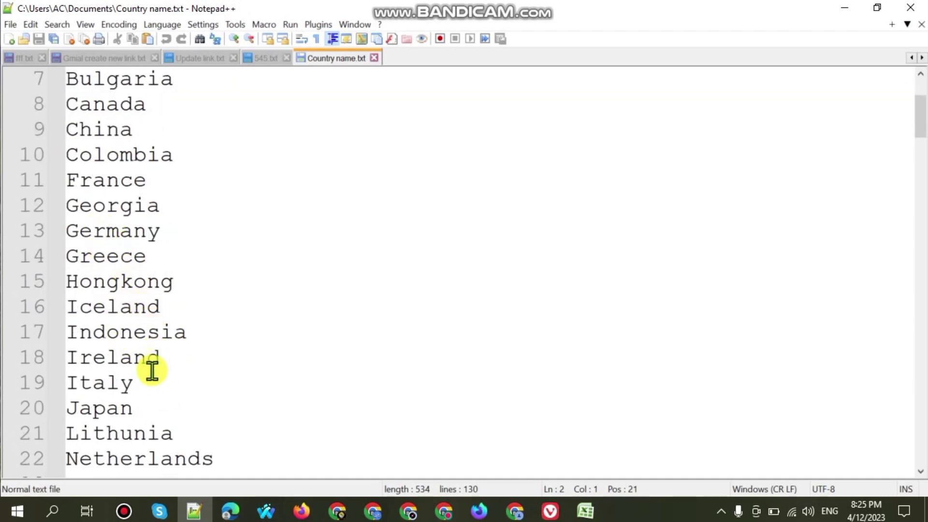
scroll(196, 423, "down", 3)
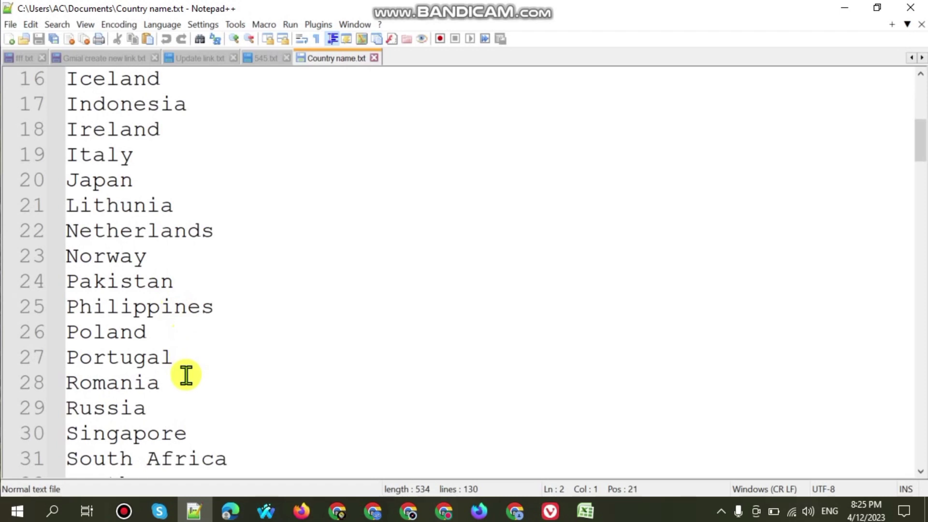
scroll(201, 415, "down", 3)
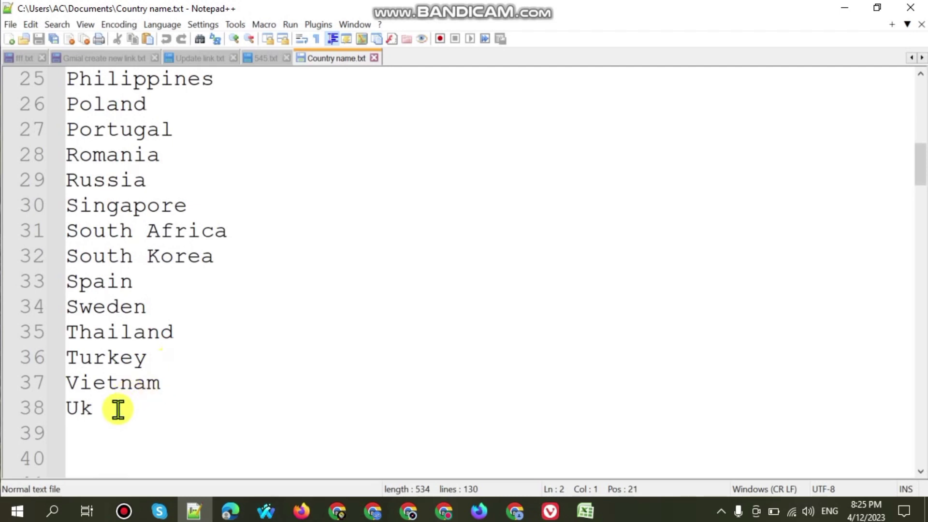
scroll(121, 390, "down", 4, "ctrl")
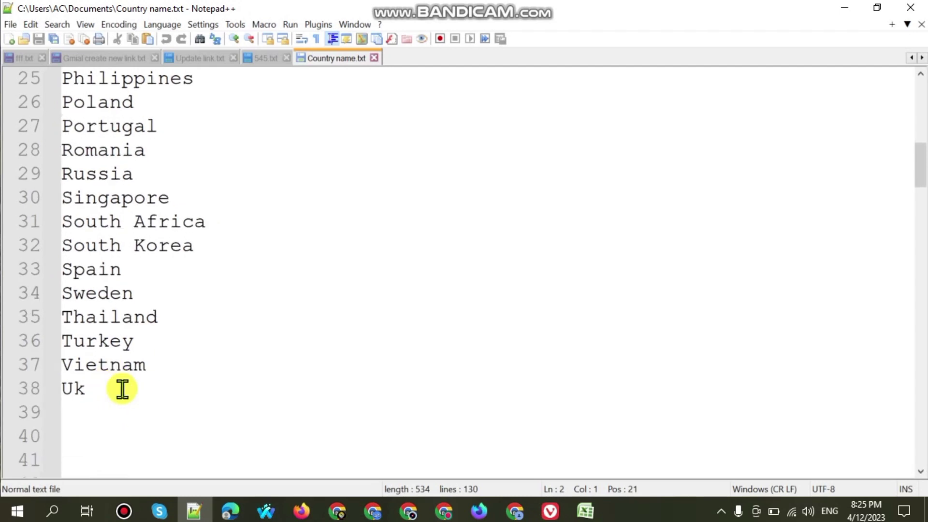
scroll(124, 386, "up", 6)
scroll(139, 363, "up", 2)
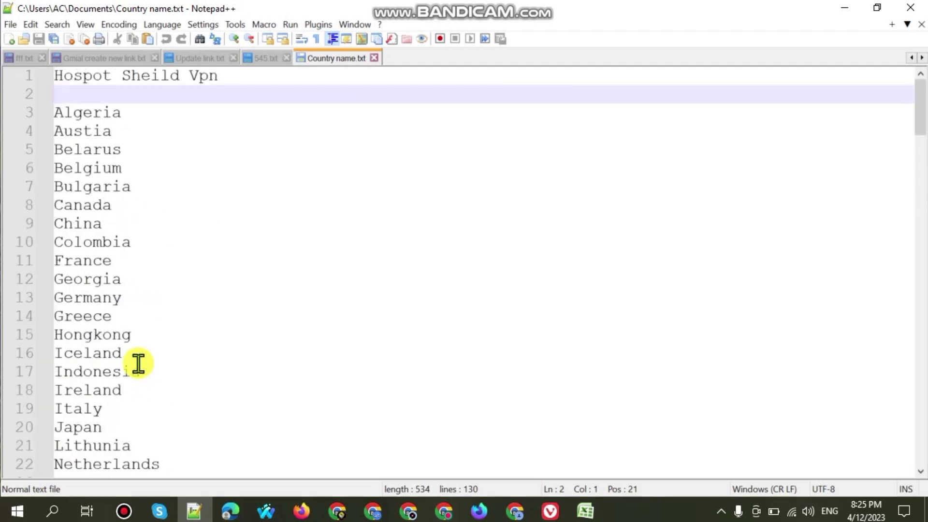
Highlight all the country names from Algeria to Uk, look over the selection from start to end, and clear it
left_click_drag(59, 103, 145, 437)
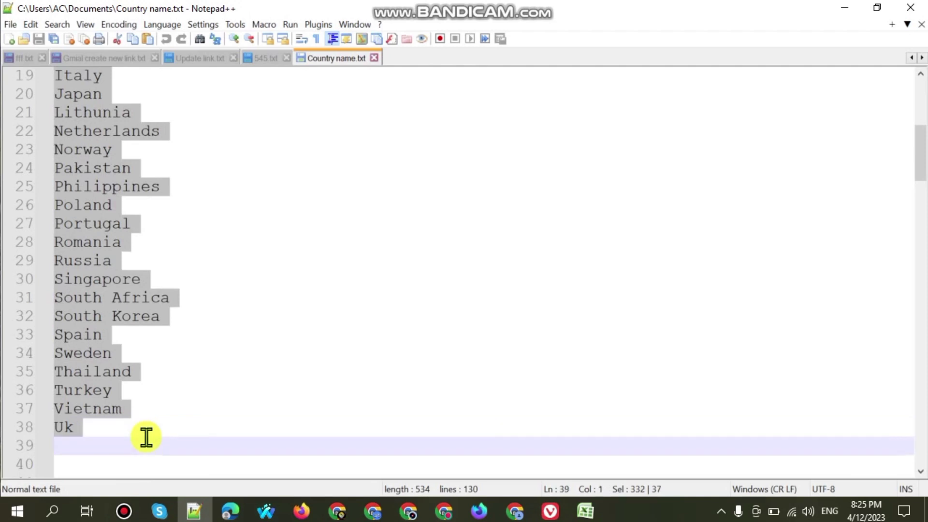
scroll(147, 424, "up", 6)
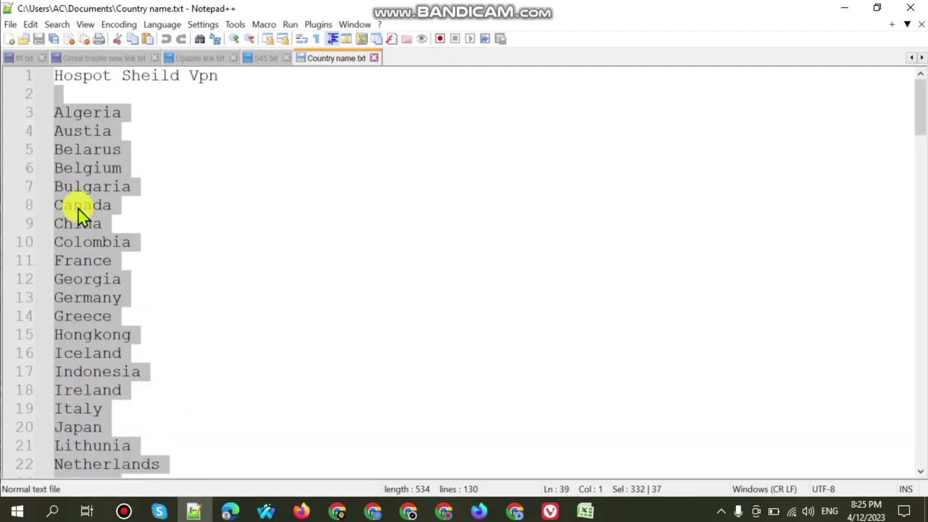
scroll(91, 172, "down", 7)
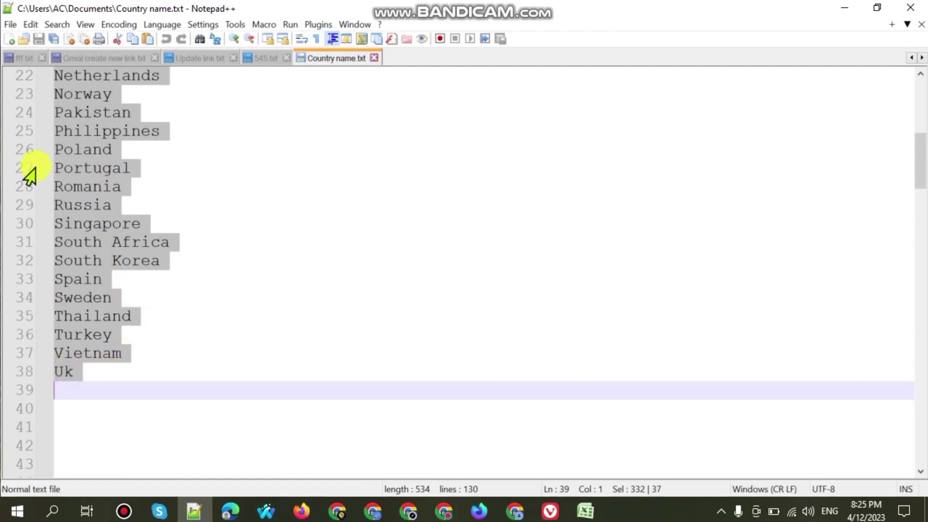
scroll(118, 355, "up", 2)
scroll(118, 355, "up", 5)
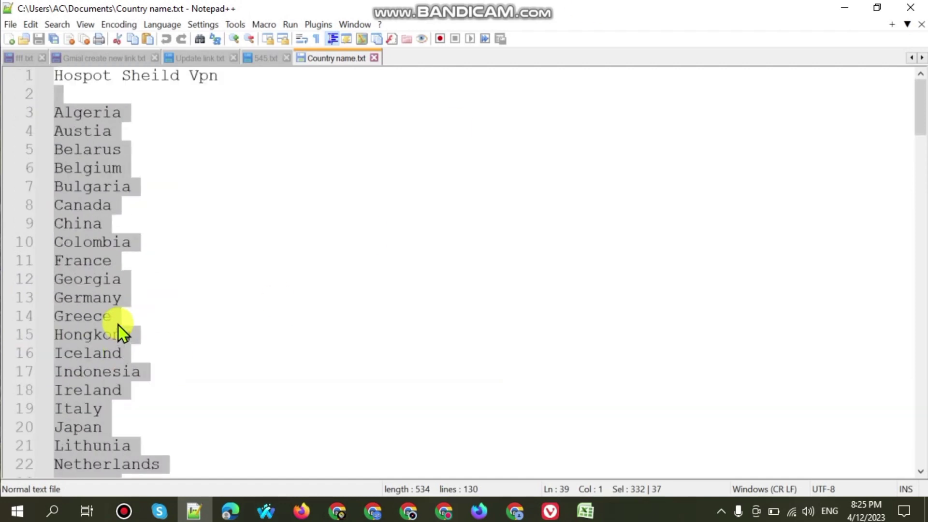
scroll(102, 228, "down", 6)
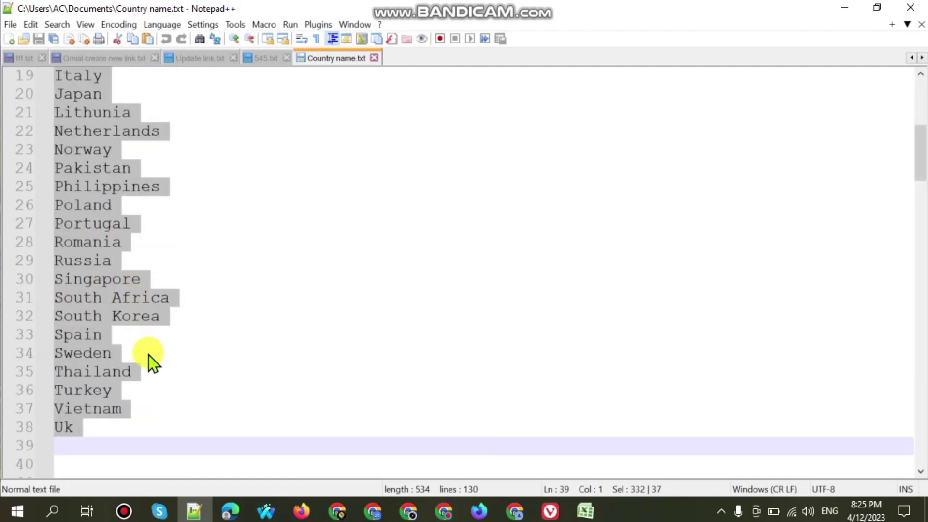
scroll(149, 355, "up", 6)
left_click(145, 186)
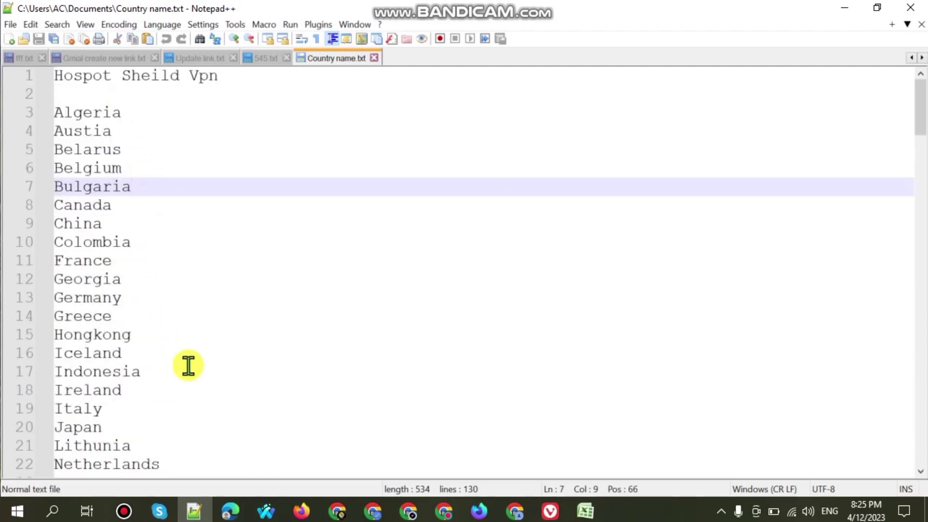
Insert an empty line at line 43 below the country list, return to the list's beginning, and minimize Notepad++
scroll(188, 365, "down", 10)
left_click(63, 299)
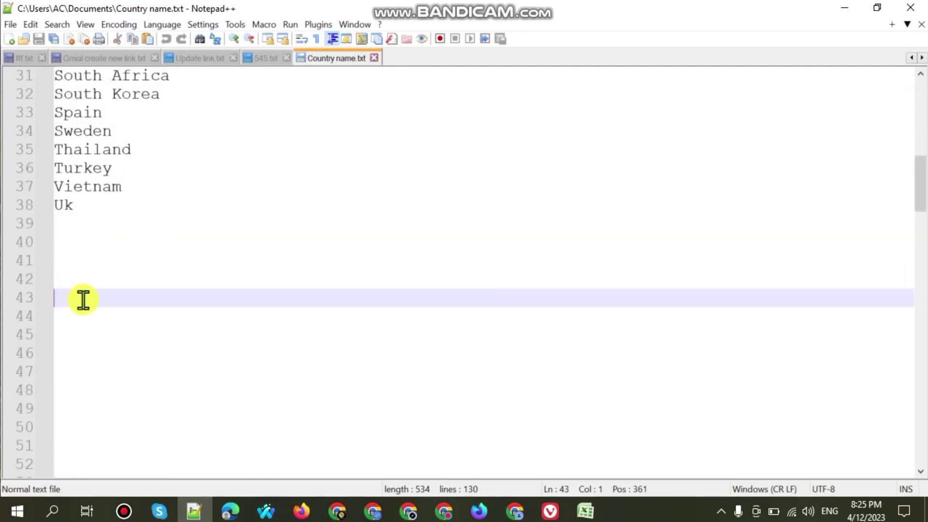
key("Return")
left_click(102, 264)
scroll(101, 264, "up", 10)
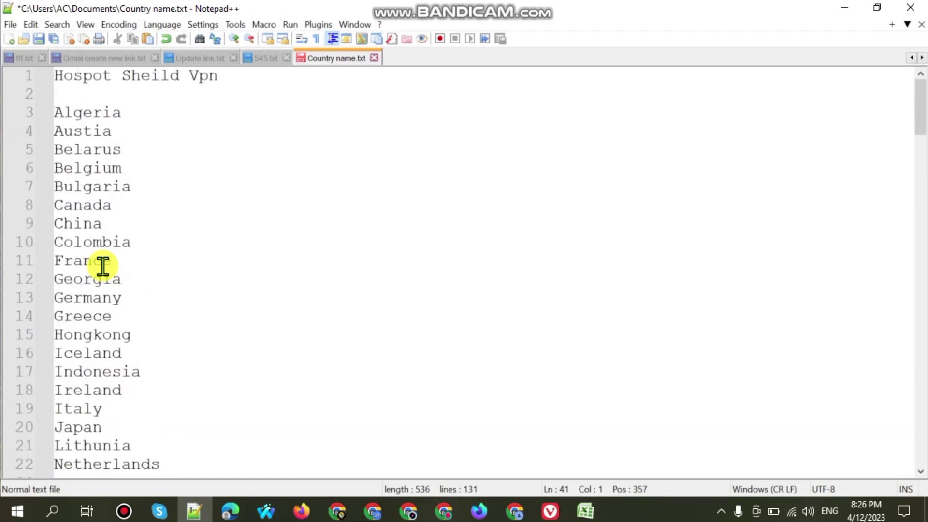
left_click(848, 10)
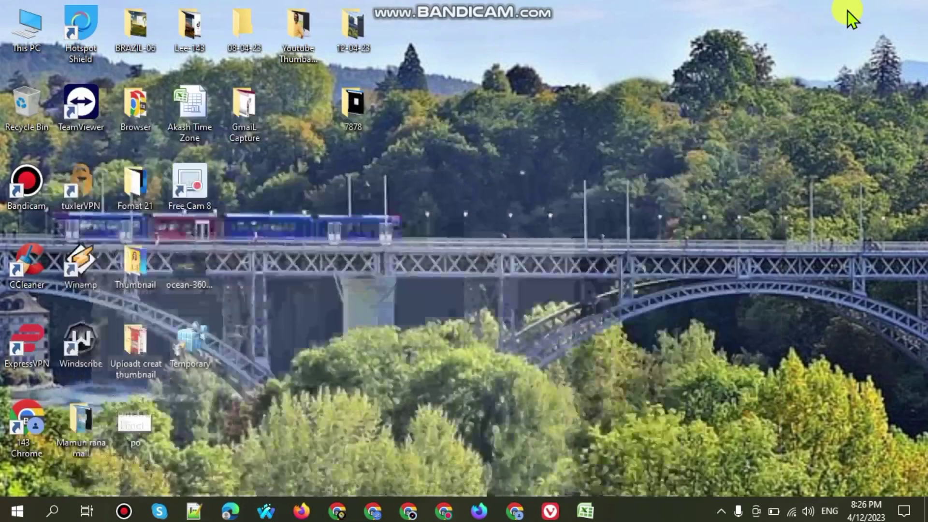
right_click(547, 71)
left_click(601, 121)
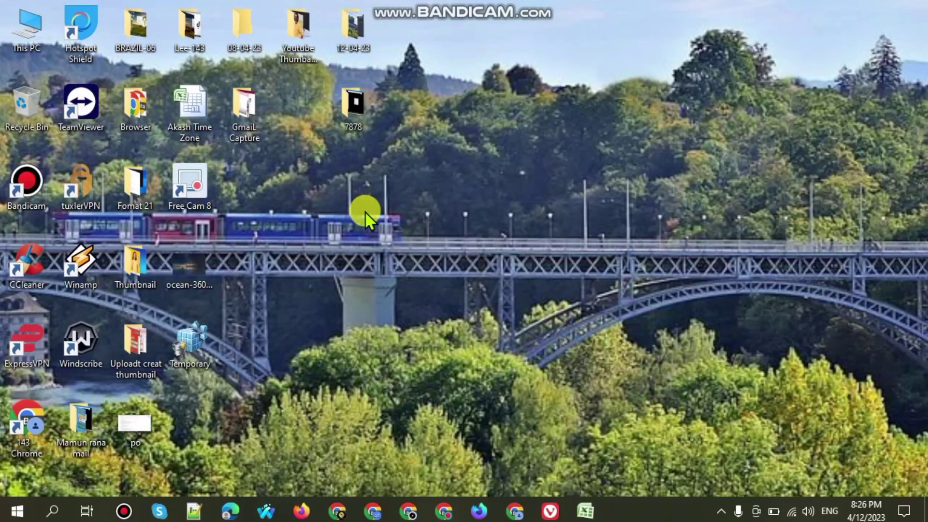
right_click(408, 226)
left_click(426, 268)
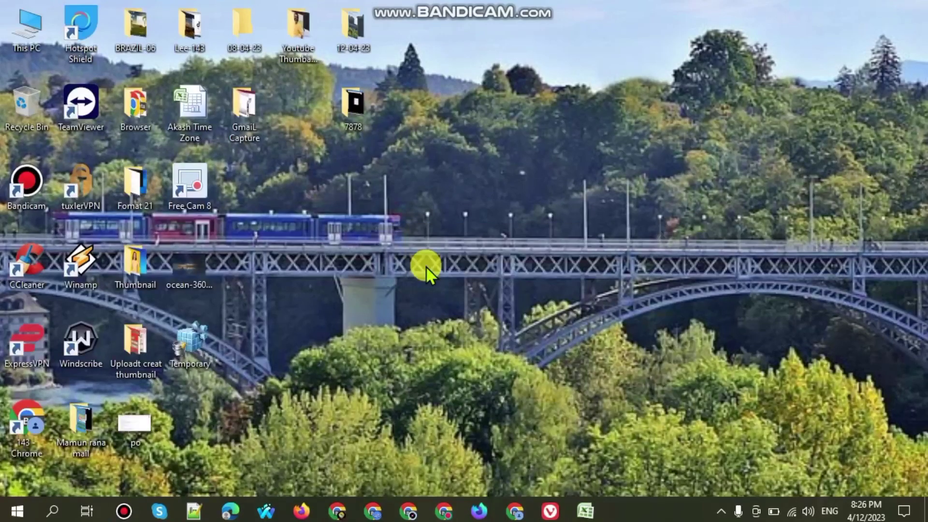